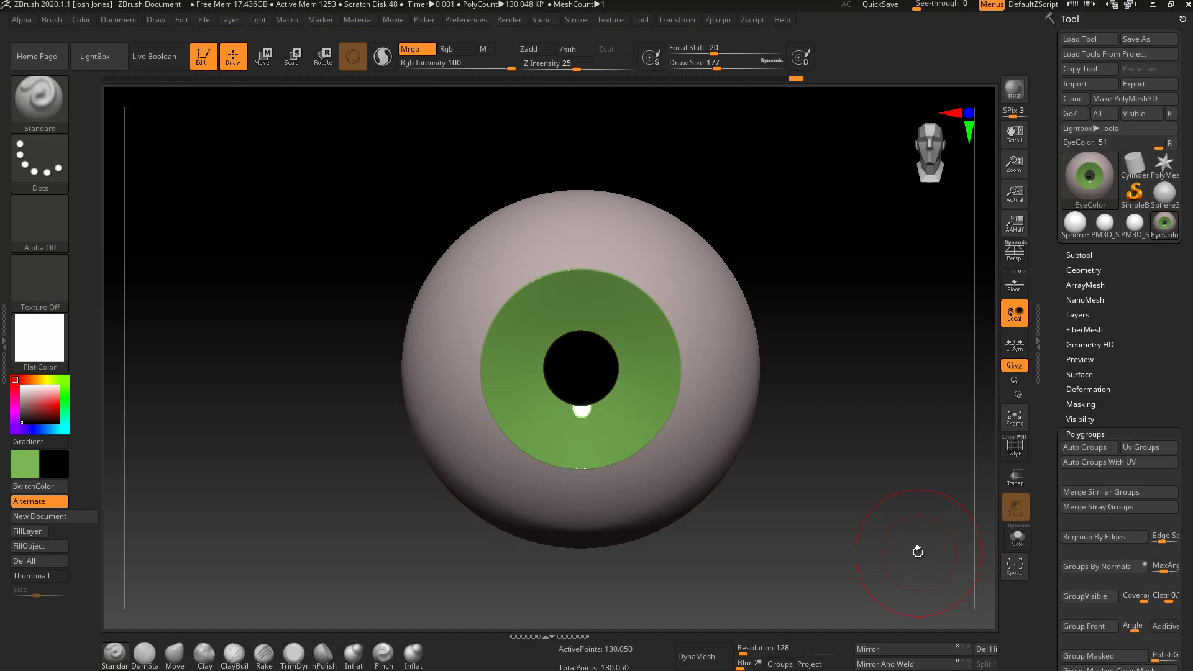
- Examine the finished coloured eye and the plain eye from the front and side
left_click_drag(807, 526, 838, 530)
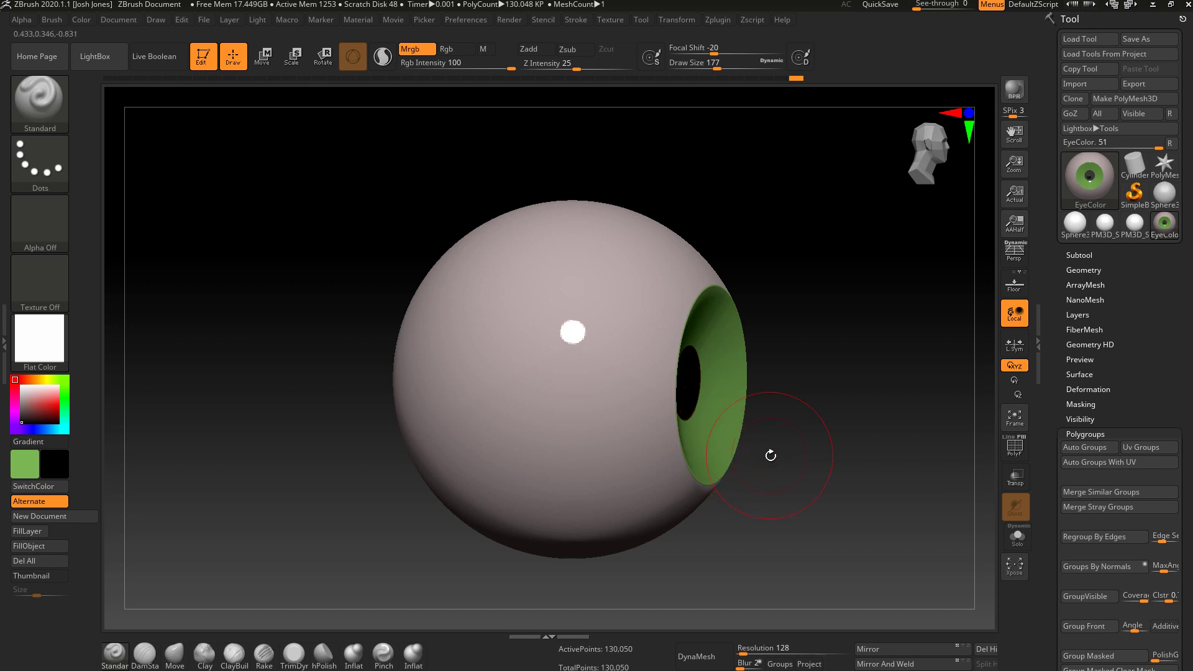
left_click_drag(771, 456, 624, 413)
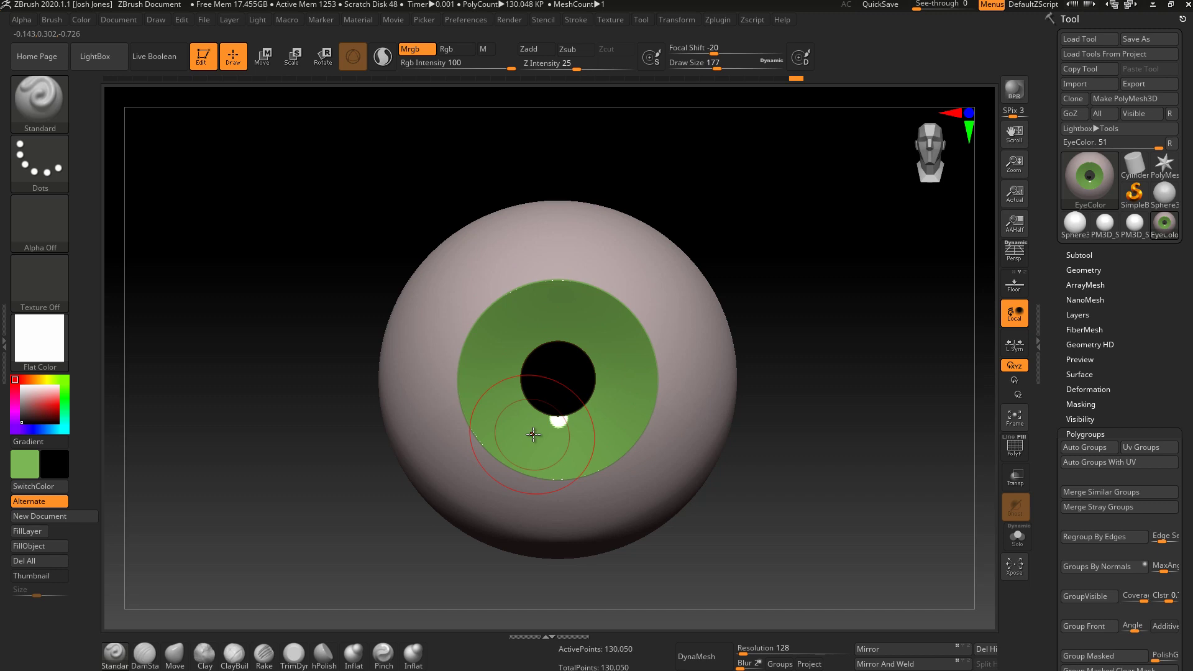
mouse_move(632, 473)
right_mouse_down()
mouse_move(646, 471)
mouse_move(626, 468)
mouse_move(628, 454)
mouse_move(631, 475)
mouse_move(610, 483)
mouse_move(629, 465)
right_mouse_up()
left_click_drag(629, 465, 620, 487)
left_click_drag(704, 455, 743, 479, "alt")
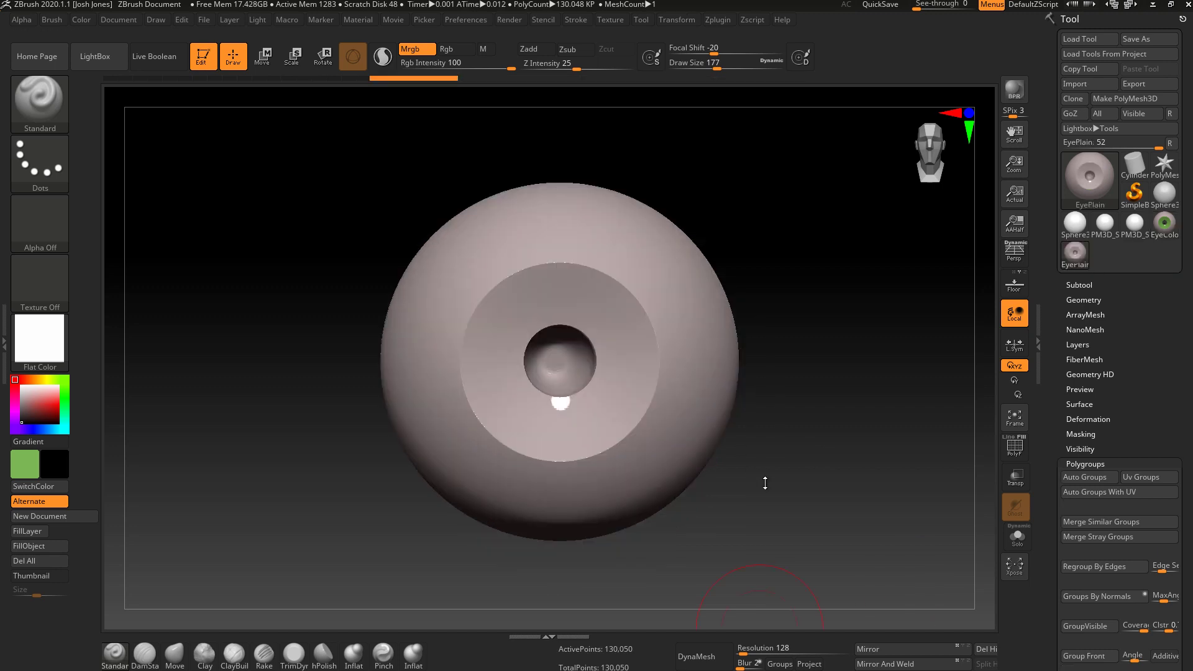
mouse_move(765, 483)
left_mouse_down()
mouse_move(778, 458)
mouse_move(747, 499)
mouse_move(751, 467)
mouse_move(783, 497)
mouse_move(737, 357)
mouse_move(647, 386)
left_mouse_up()
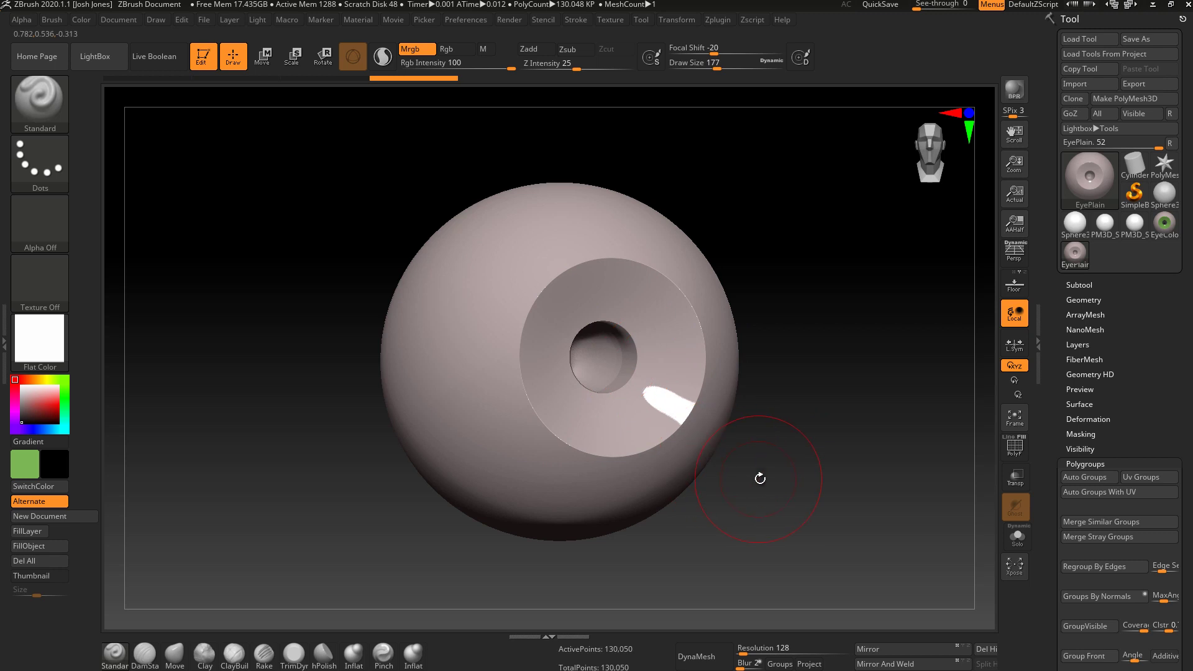
left_click_drag(760, 479, 741, 476)
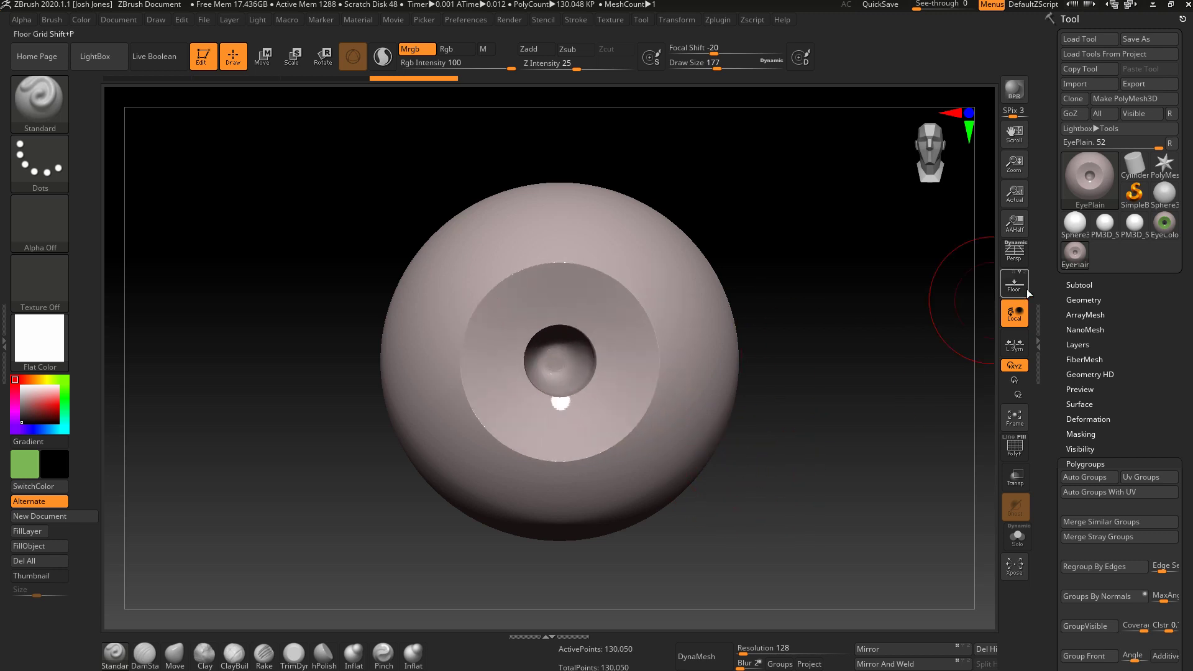
- Divide the plain eye mesh once to subdivision level 4 and inspect the iris edge from the side
left_click(1085, 300)
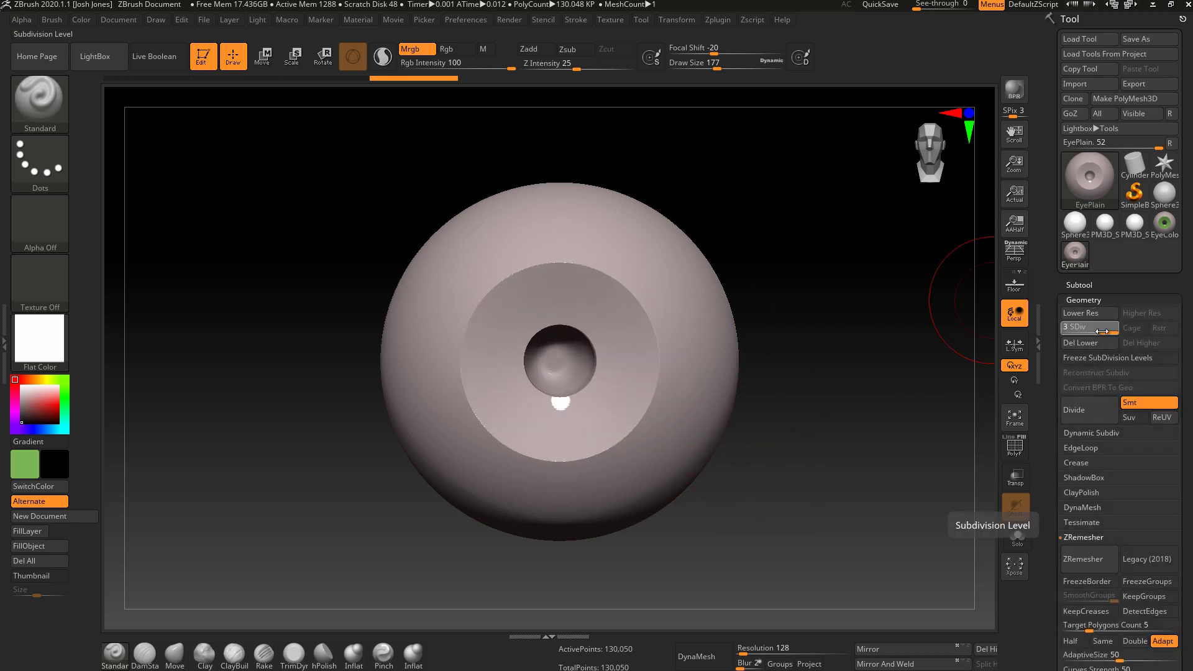
mouse_move(1100, 332)
left_mouse_down()
mouse_move(1076, 333)
mouse_move(1110, 333)
left_mouse_up()
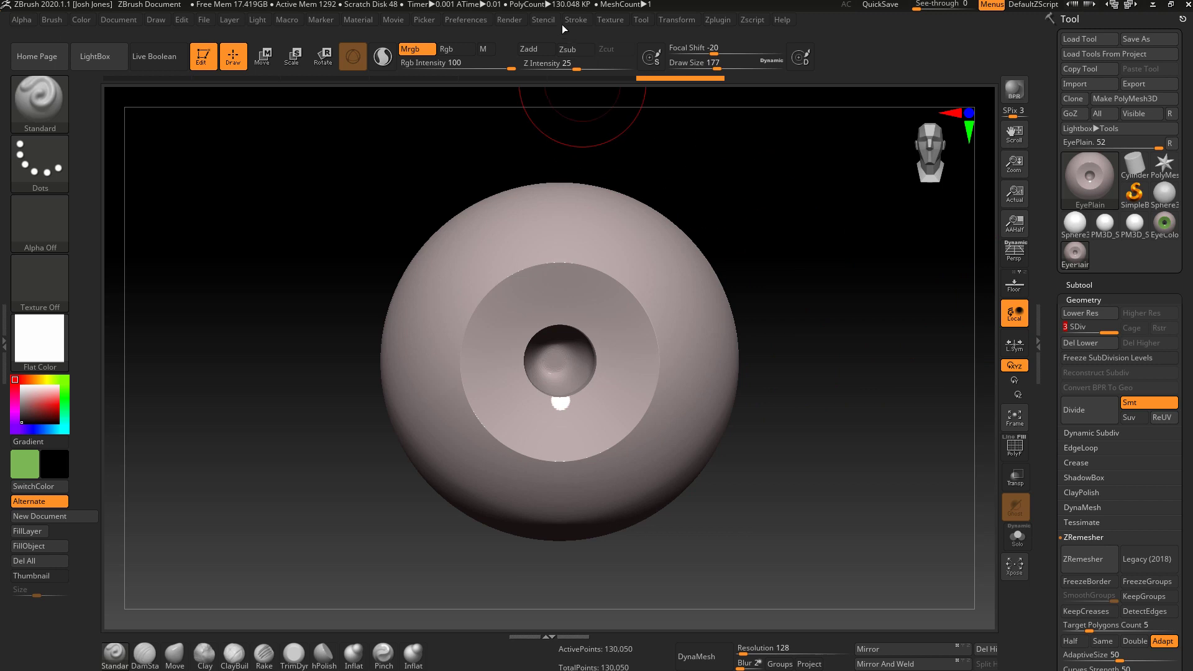
left_click(1095, 413)
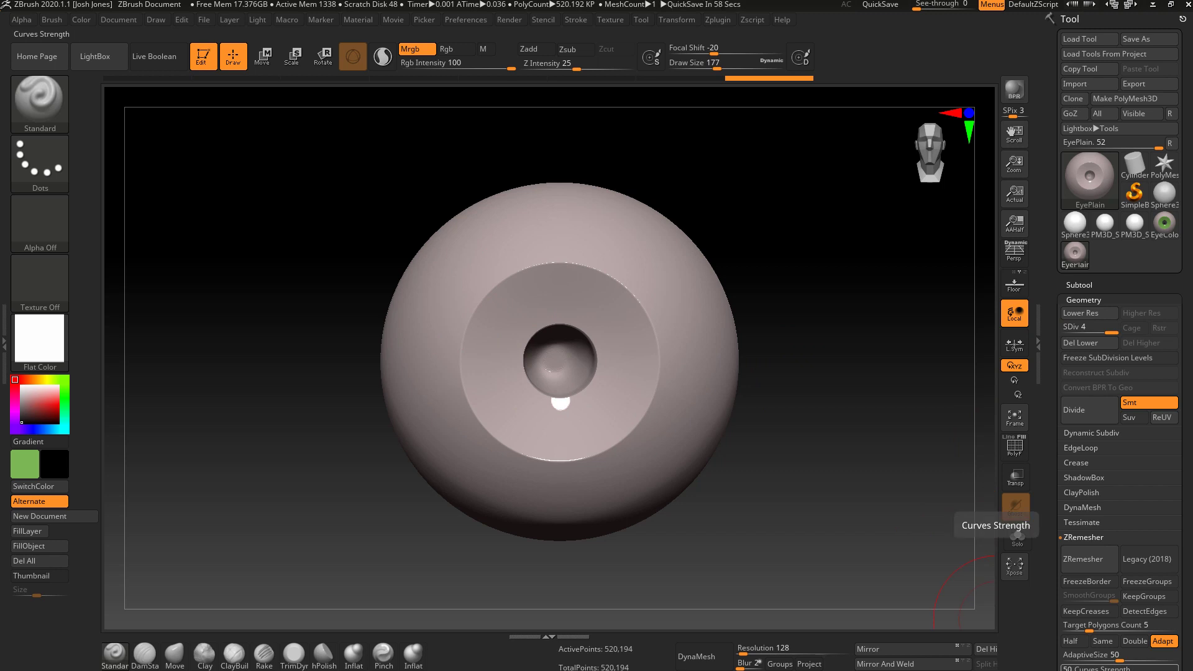
left_click_drag(758, 467, 805, 452)
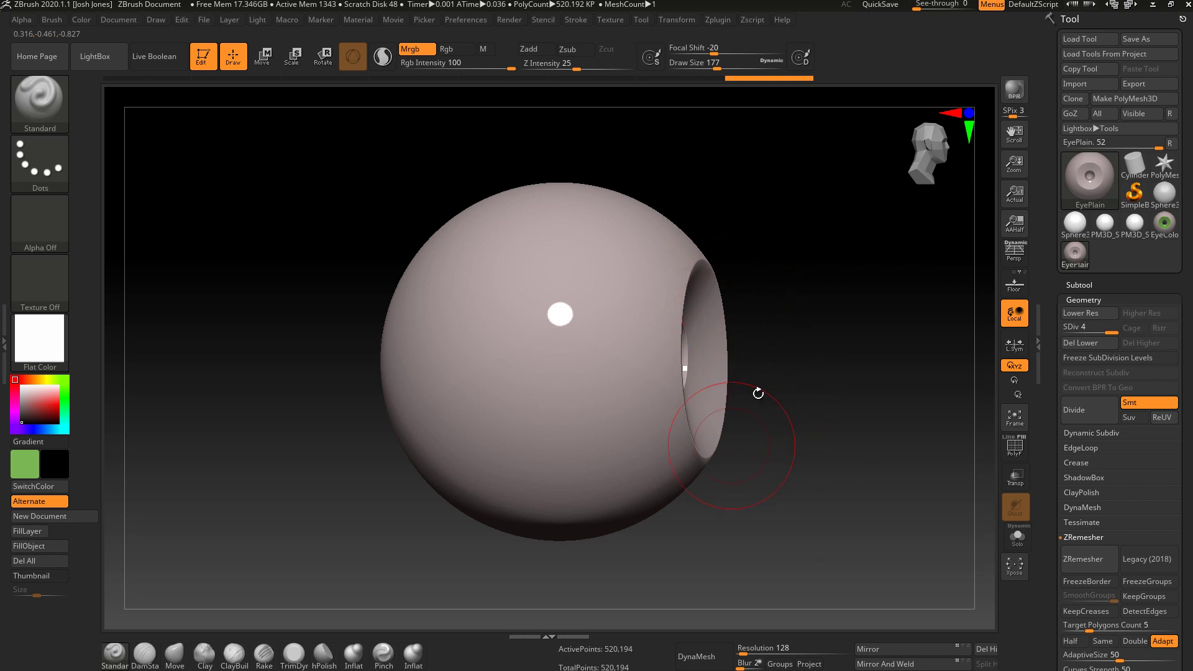
left_click_drag(780, 397, 728, 402)
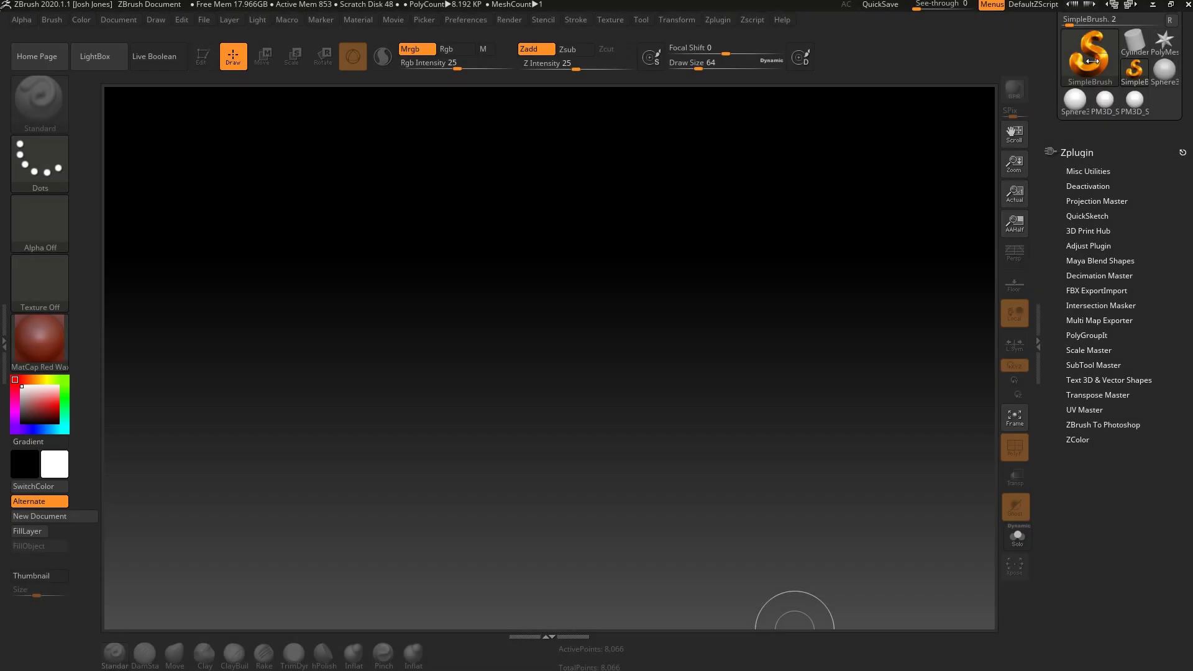
- Place a Sphere3D_1 primitive on the empty canvas, enter edit mode and convert it to a PolyMesh3D
left_click(1092, 61)
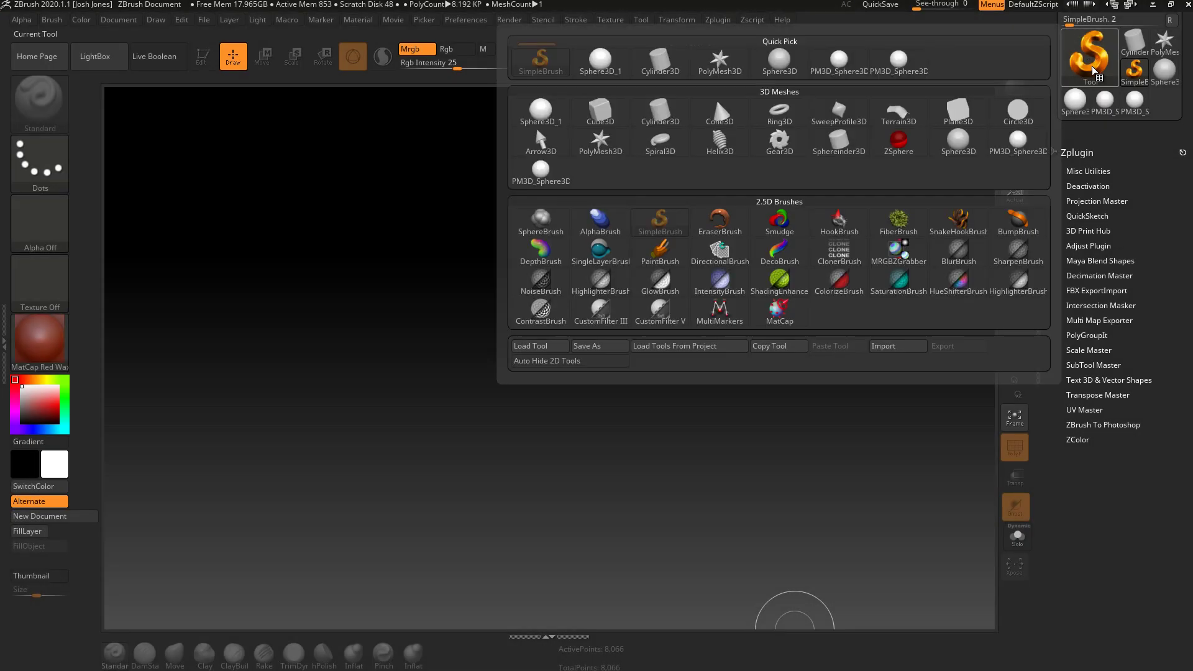
left_click(546, 112)
left_click_drag(541, 368, 552, 560)
key("t")
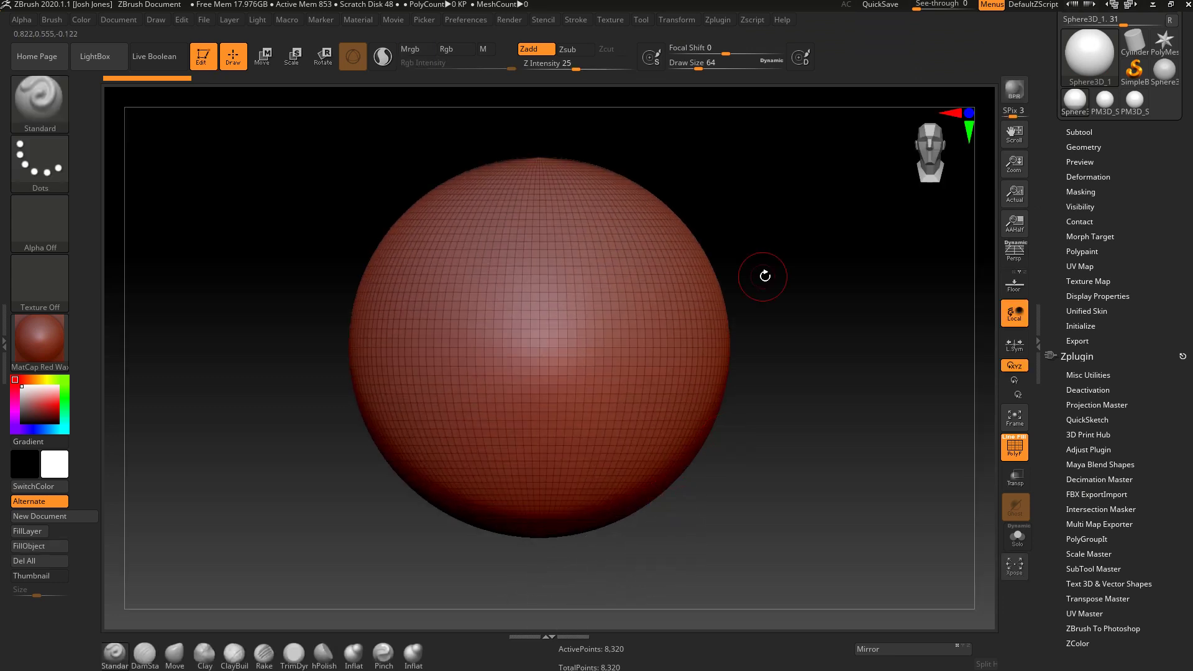
left_click_drag(1059, 143, 1058, 266)
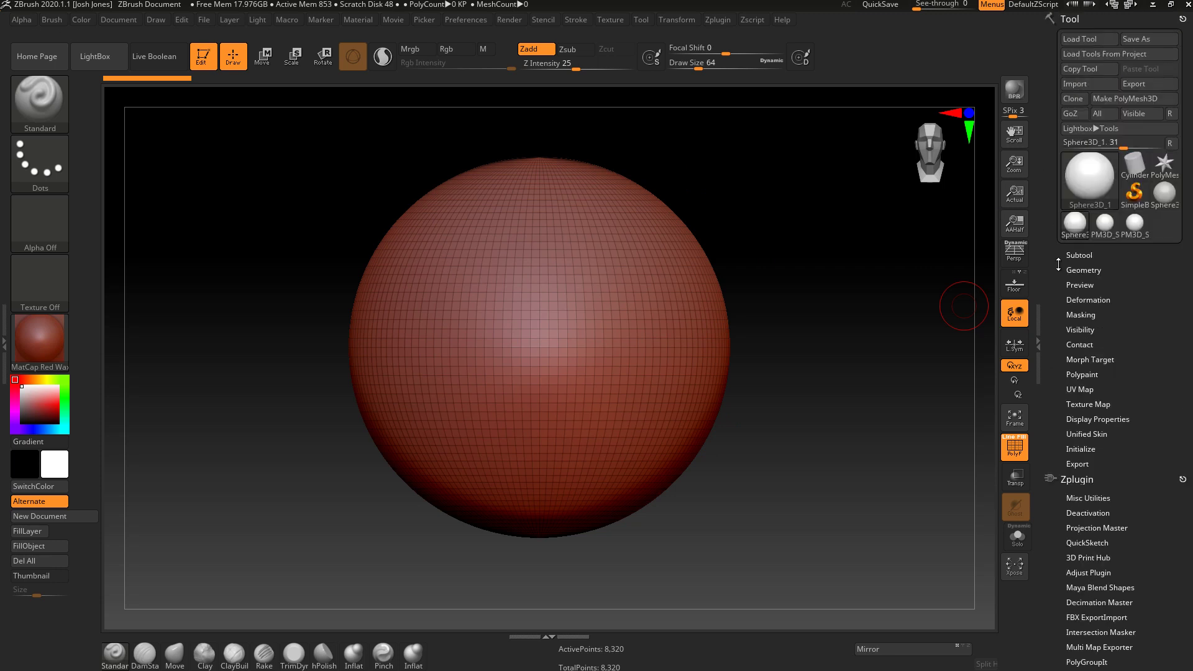
left_click(1125, 99)
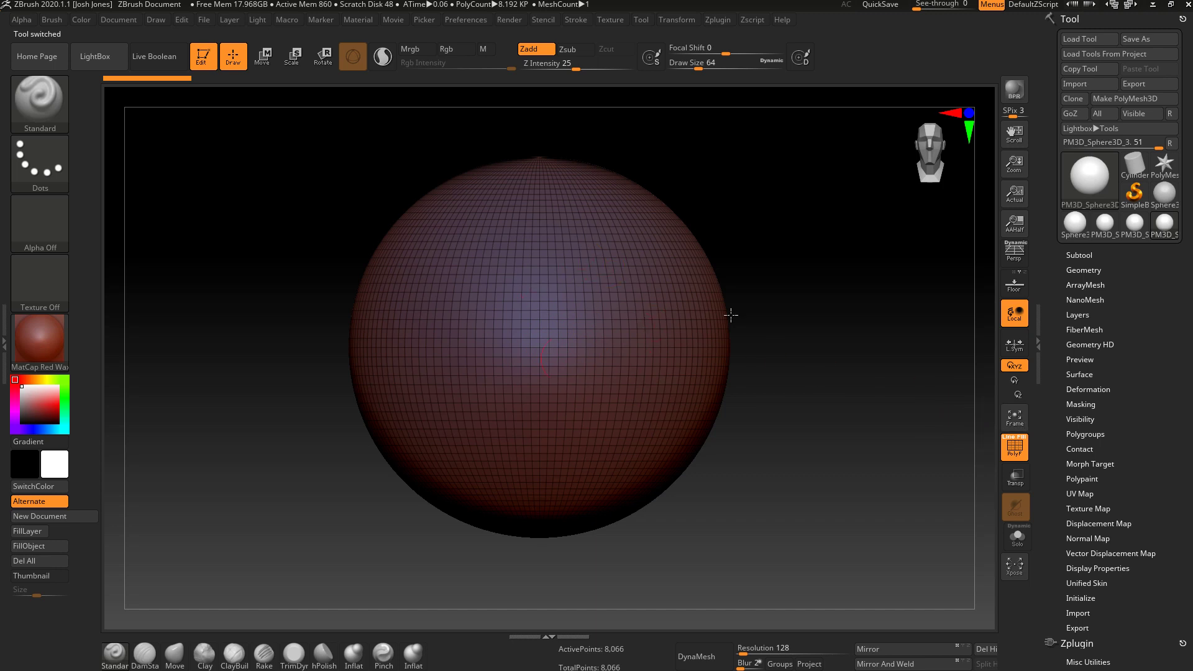
- Assign the sphere a single polygroup with Auto Groups
left_click(1092, 434)
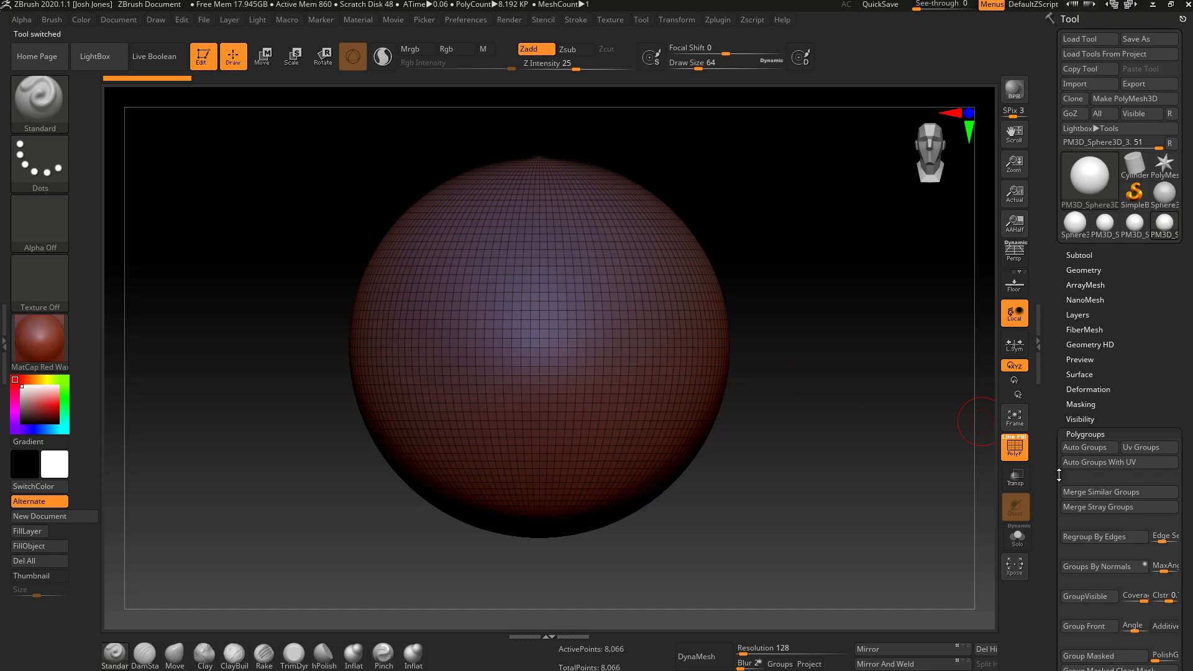
scroll(1055, 457, "down", 3)
left_click(1094, 417)
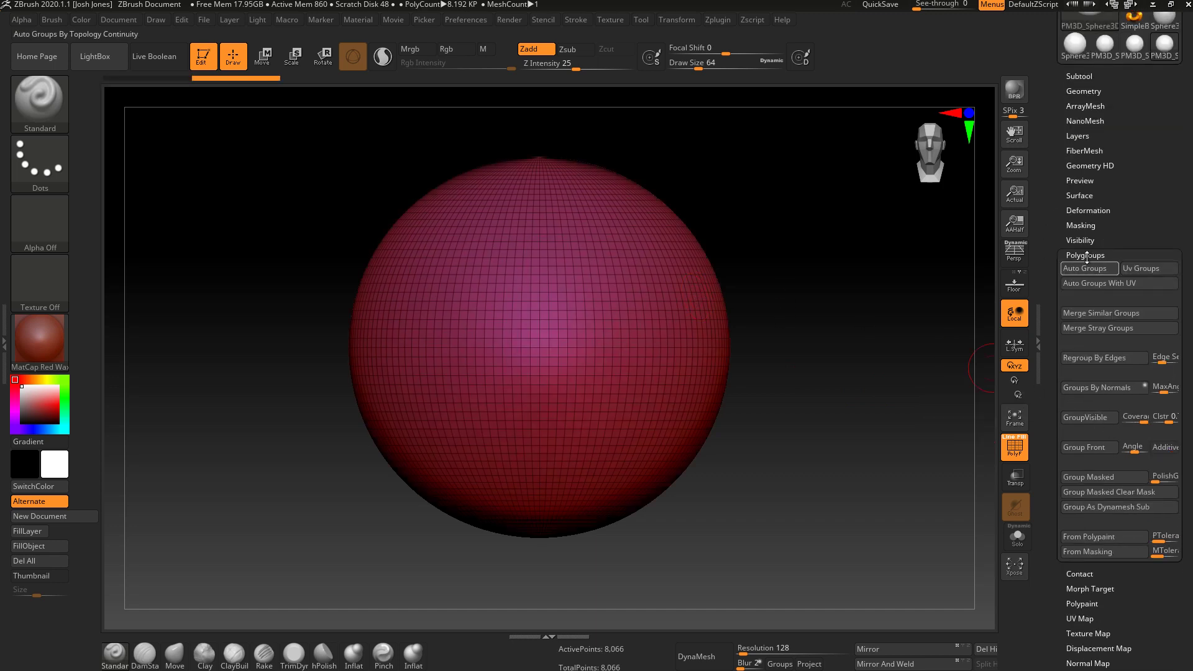
scroll(1059, 276, "up", 3)
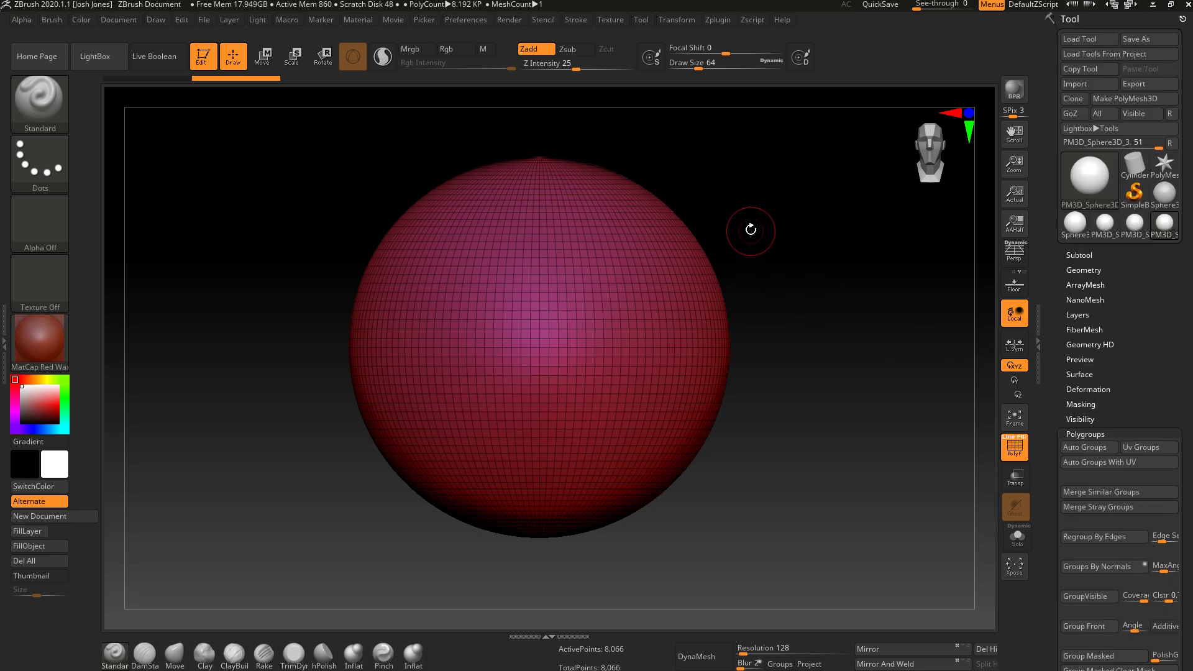
- Rotate the sphere a quarter turn so its pole faces the front, and return to Draw mode
mouse_move(751, 229)
left_mouse_down()
mouse_move(756, 355)
mouse_move(749, 242)
left_mouse_up()
left_click_drag(808, 336, 815, 301)
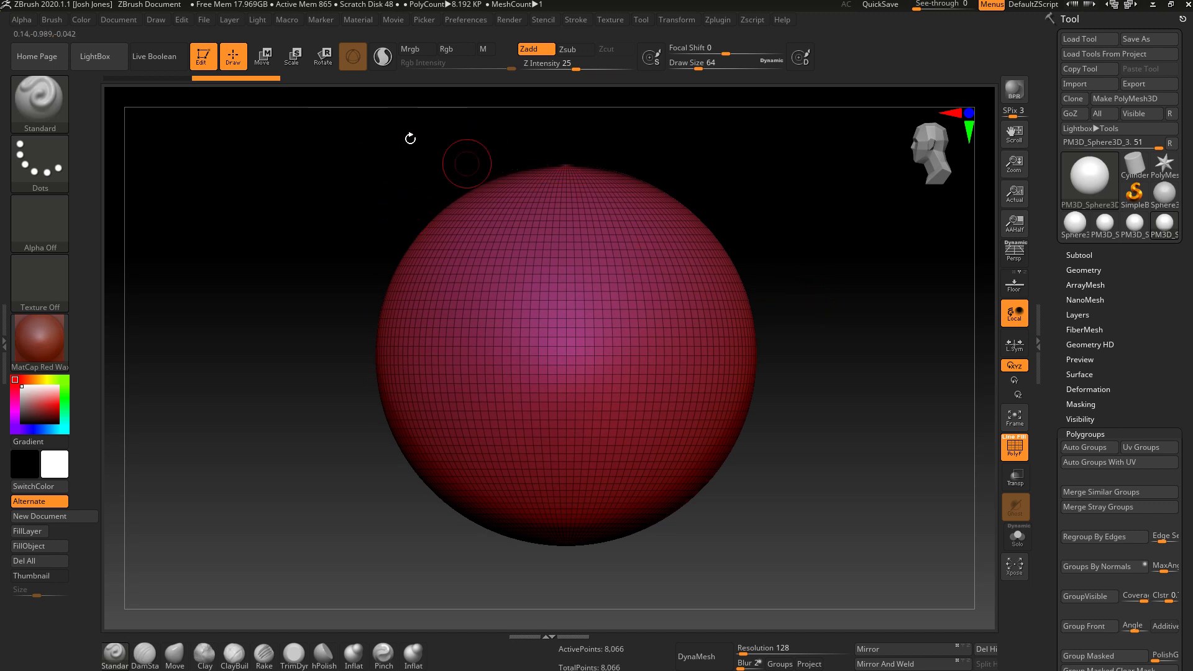
left_click(323, 61)
left_click_drag(551, 301, 473, 370)
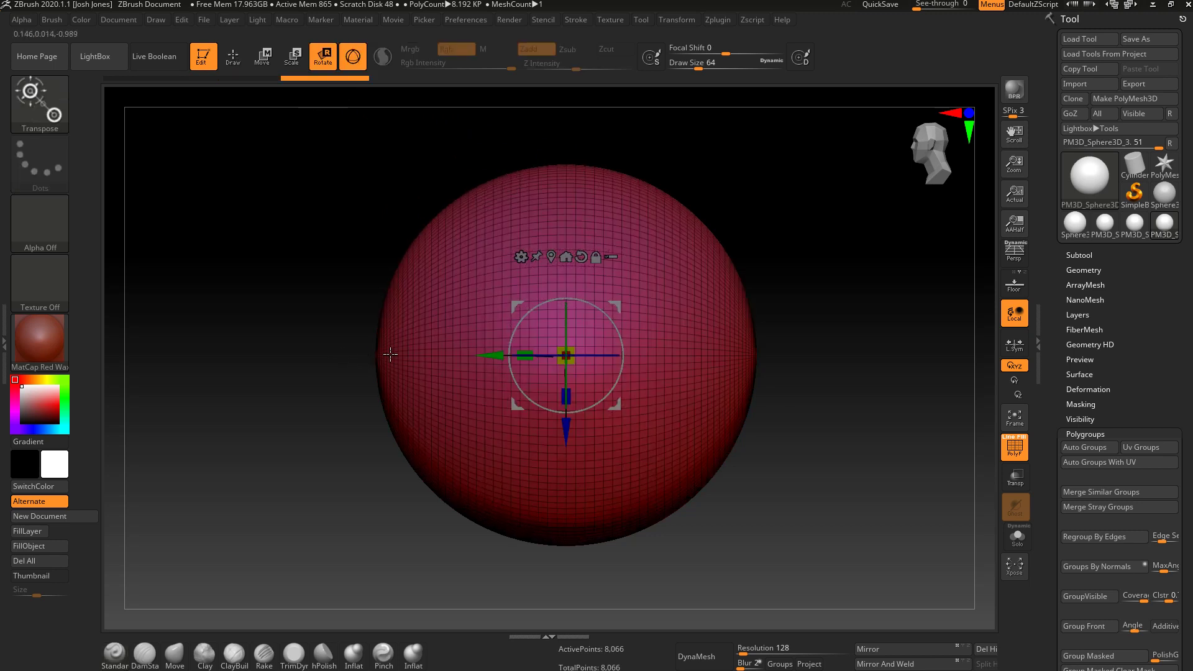
left_click_drag(783, 408, 849, 412)
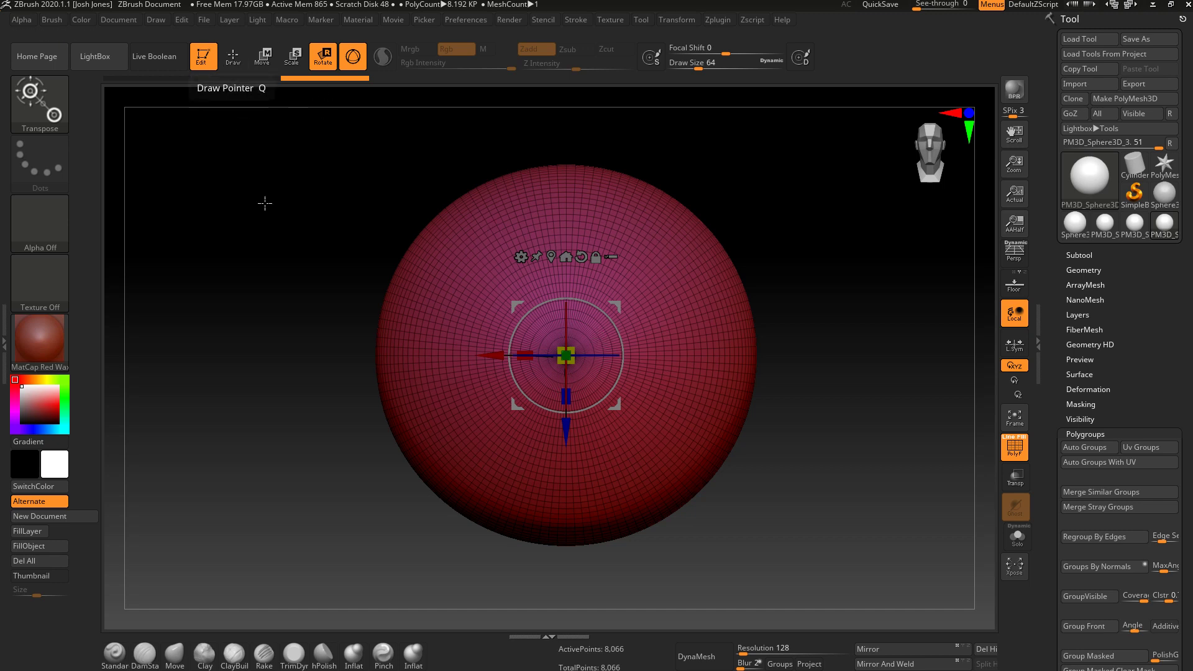
key("q")
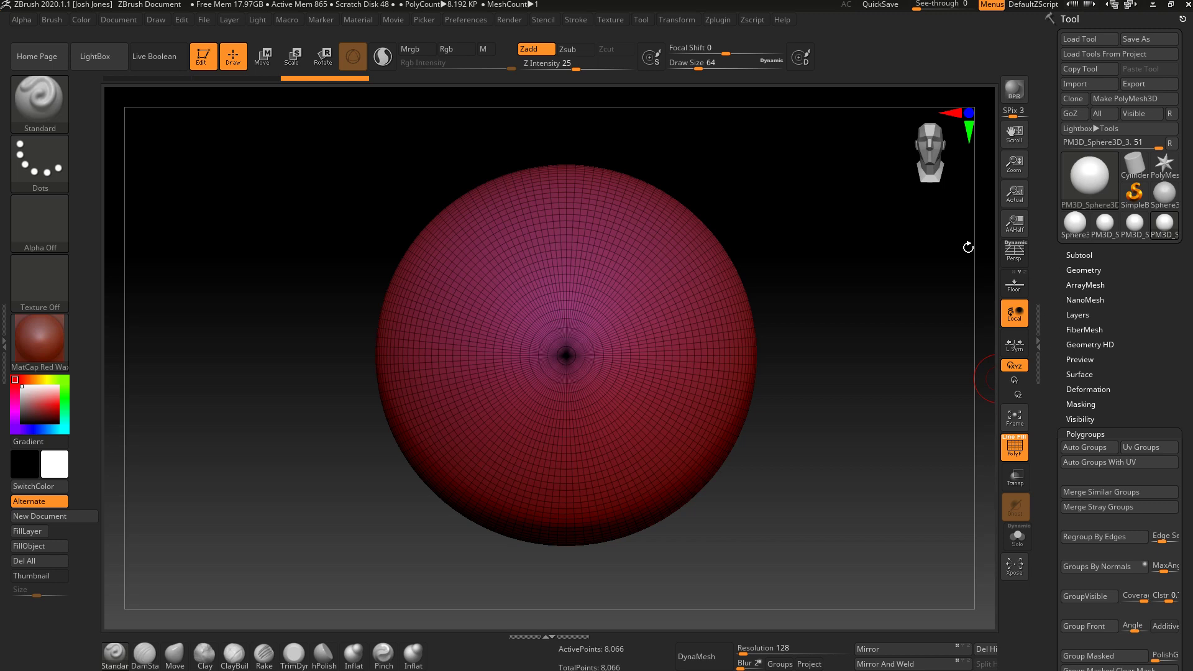
- Divide the sphere twice to subdivision level 3 and turn off the PolyFrame display
left_click(1096, 268)
left_click(1082, 385)
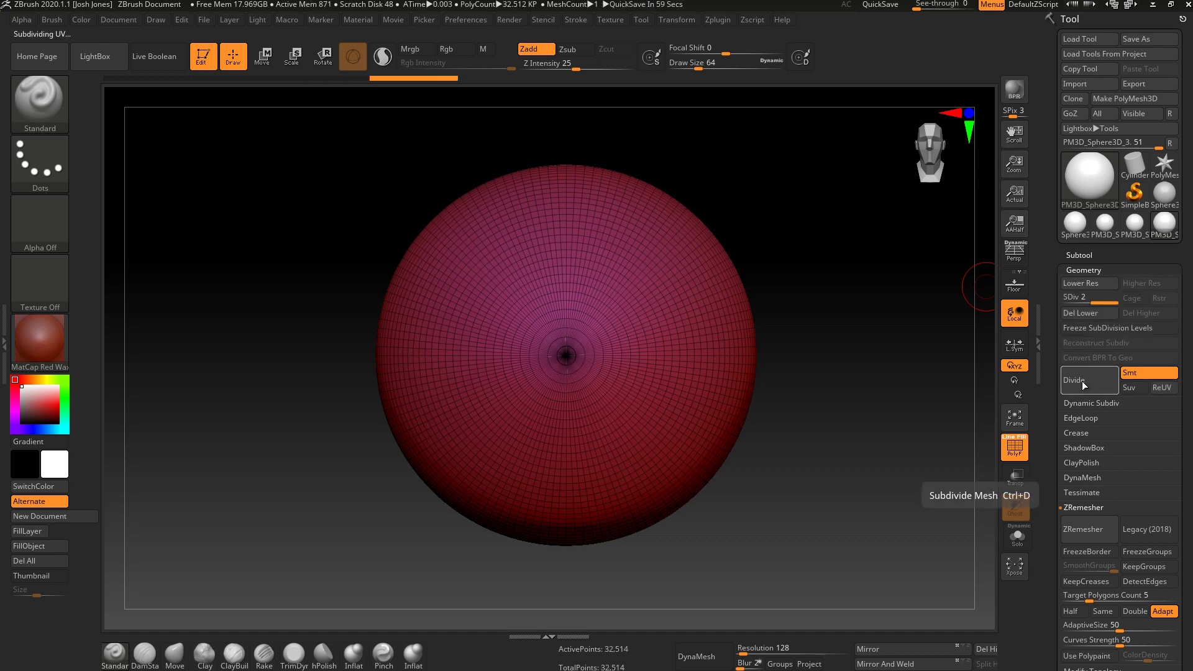
left_click(1085, 382)
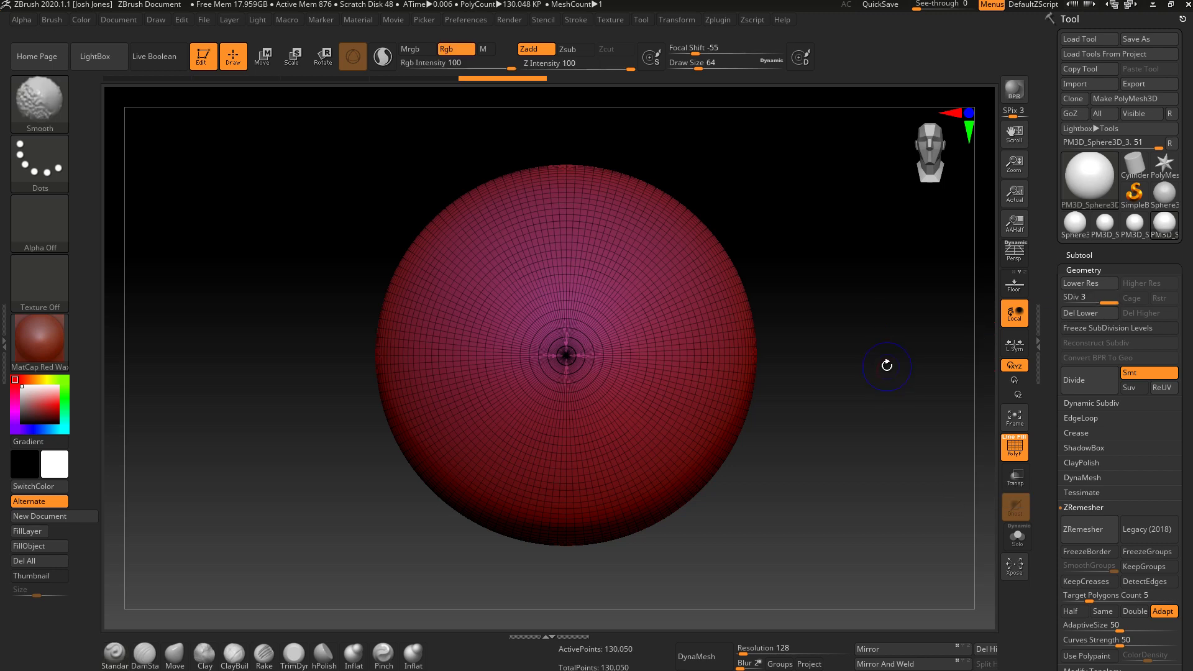
key("shift+f")
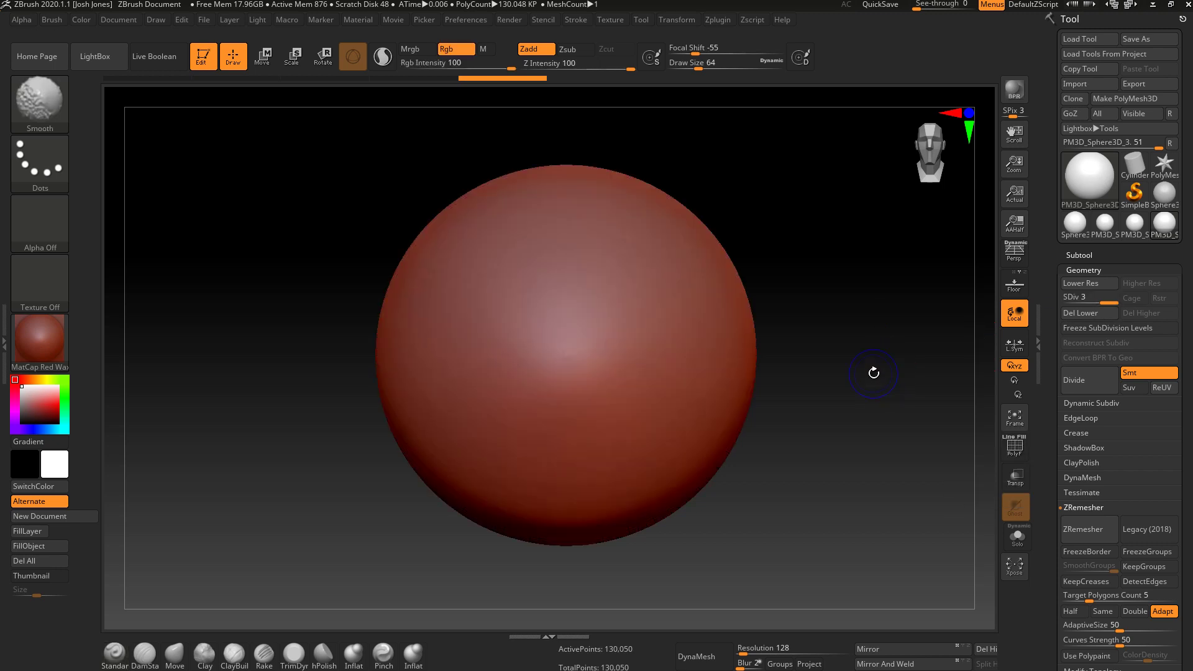
key("shift+f")
key("shift+f")
- Choose the ToyPlastic material and a pale pinkish grey colour with R 213, G 195, B 195
left_click(38, 341)
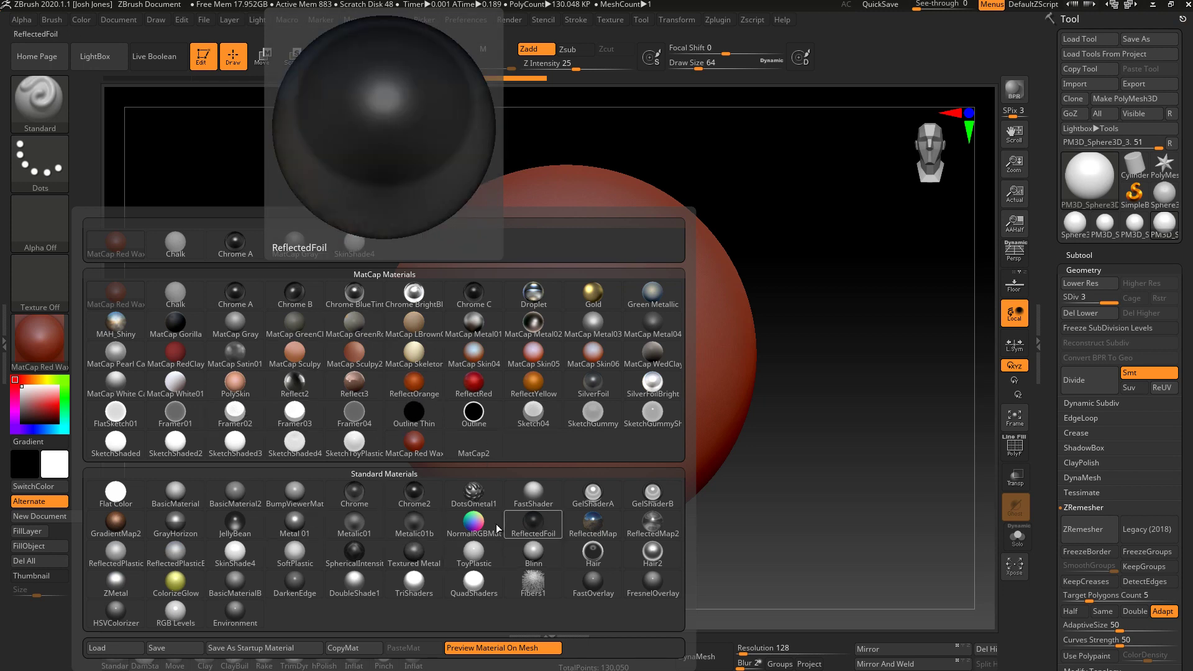
left_click(484, 555)
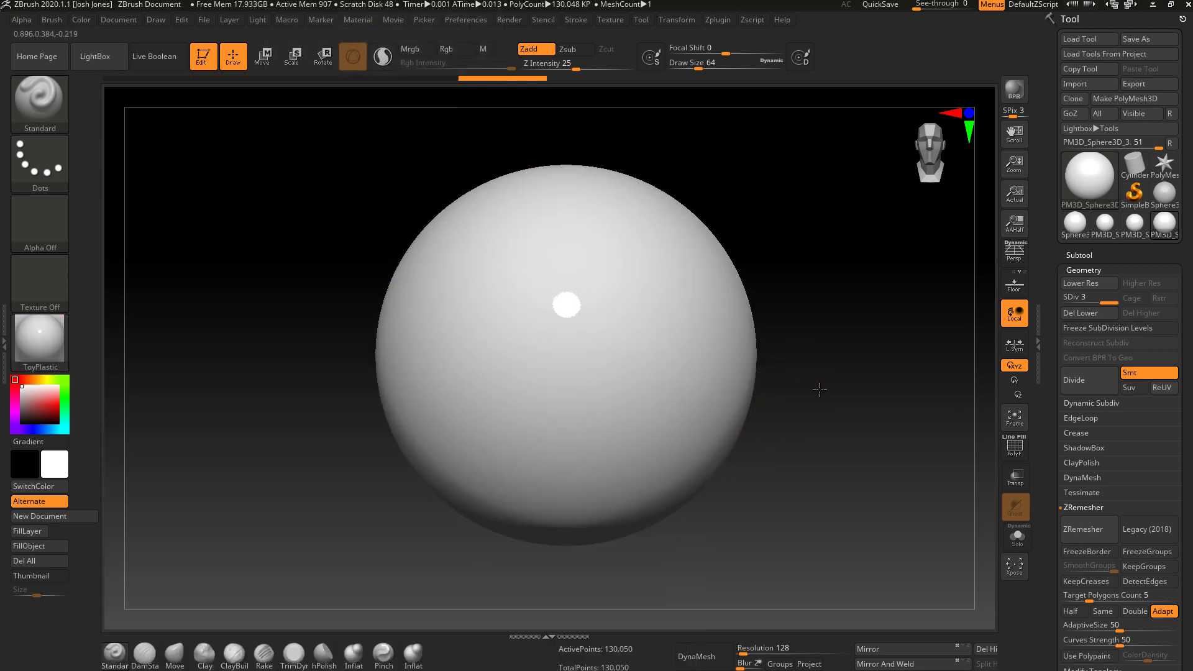
left_click(55, 470)
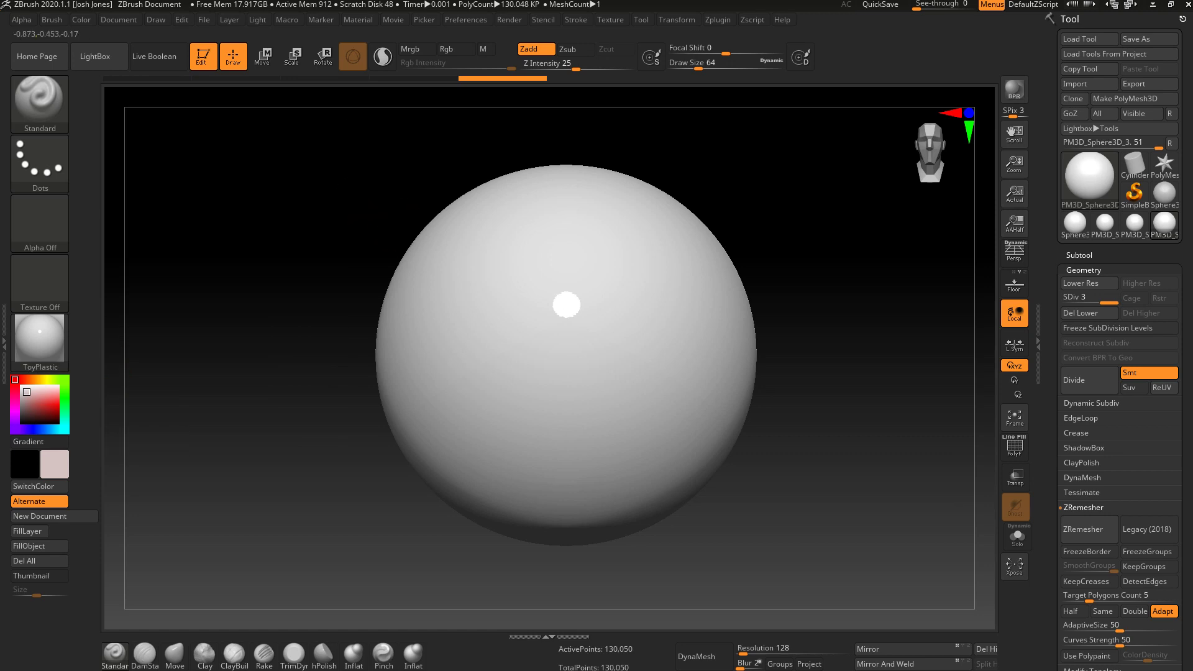
- Enable Mrgb, turn off Zadd and fill the whole sphere with the chosen material and colour
left_click(111, 651)
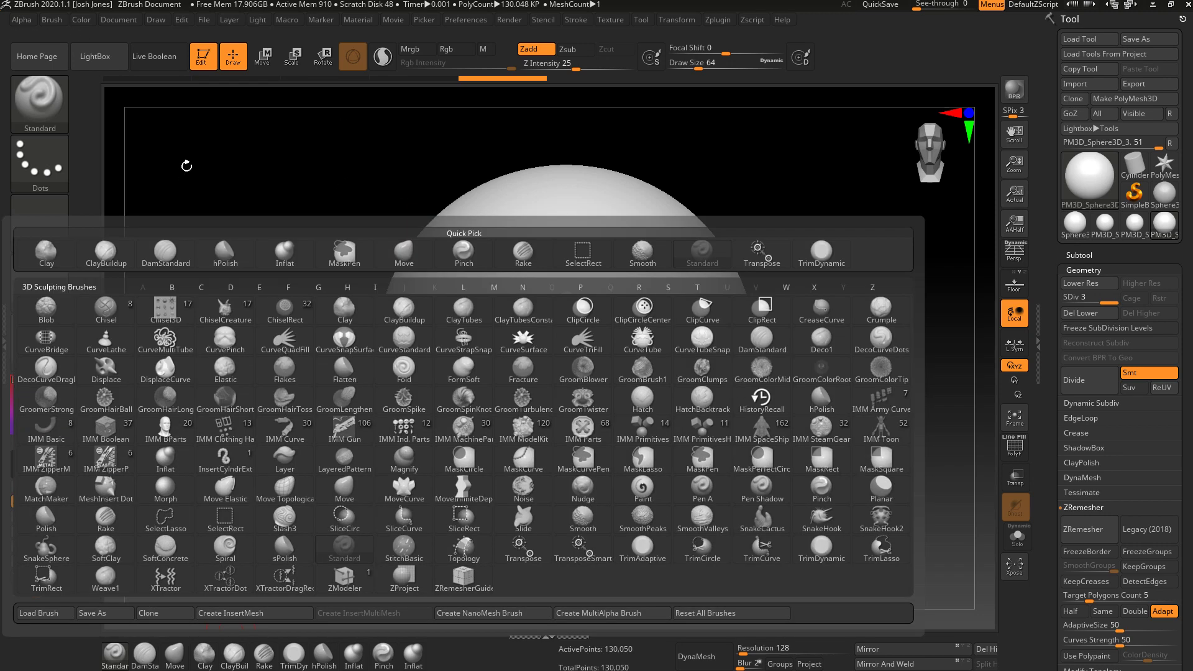
left_click(412, 50)
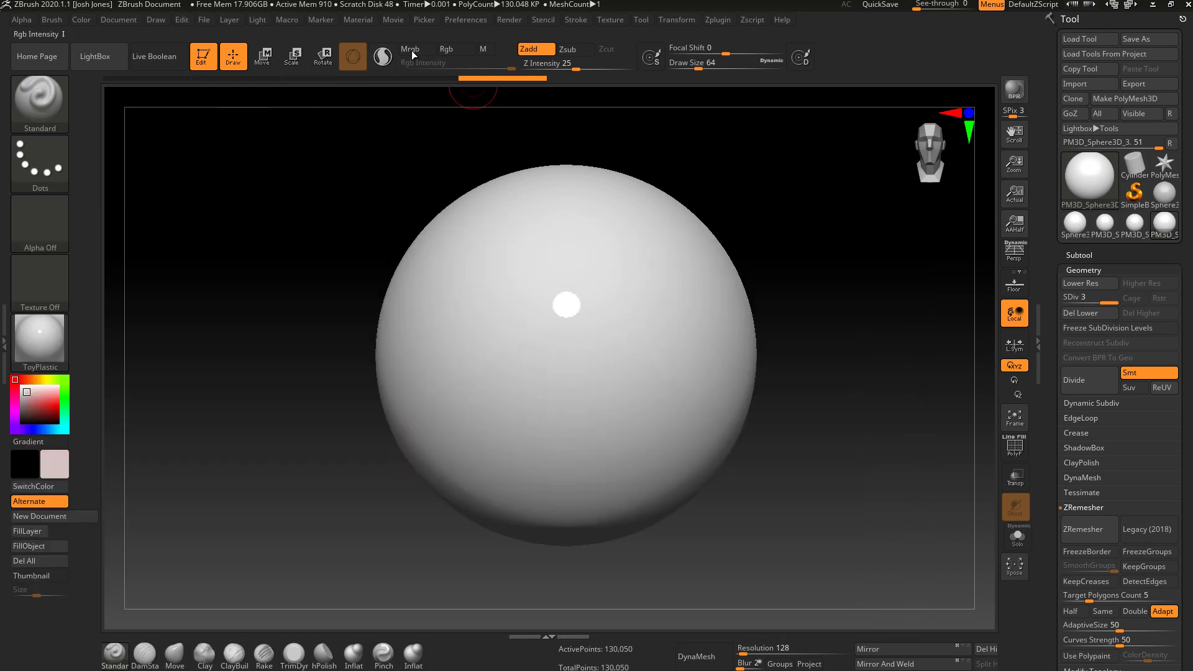
left_click(529, 50)
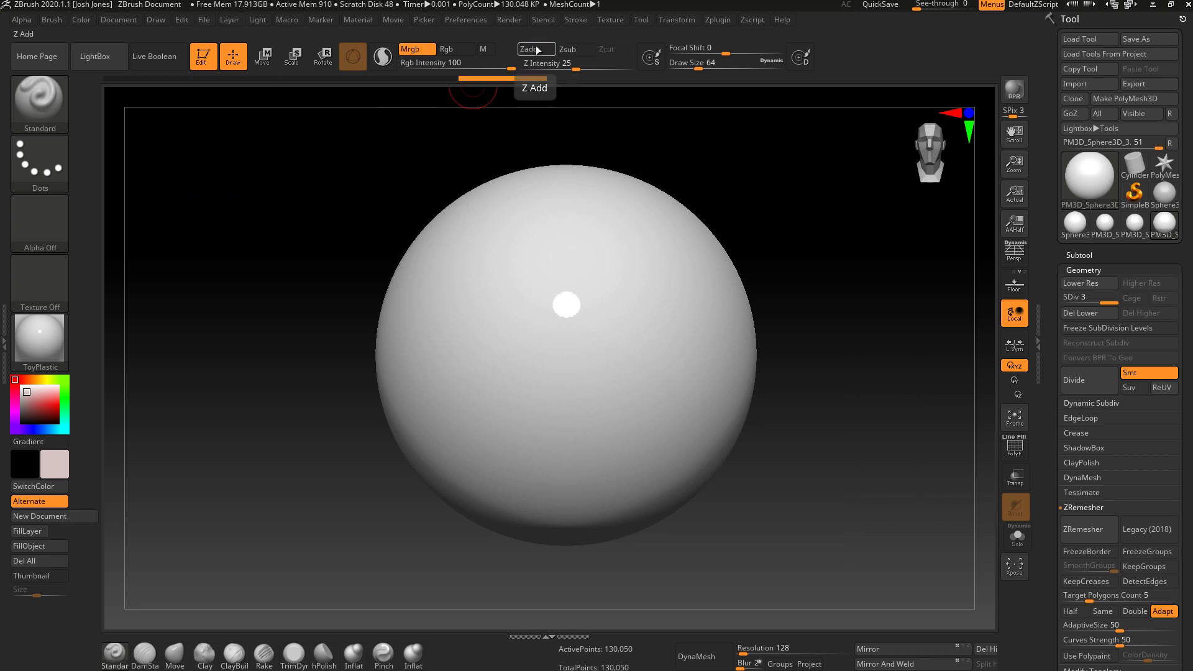
left_click(82, 20)
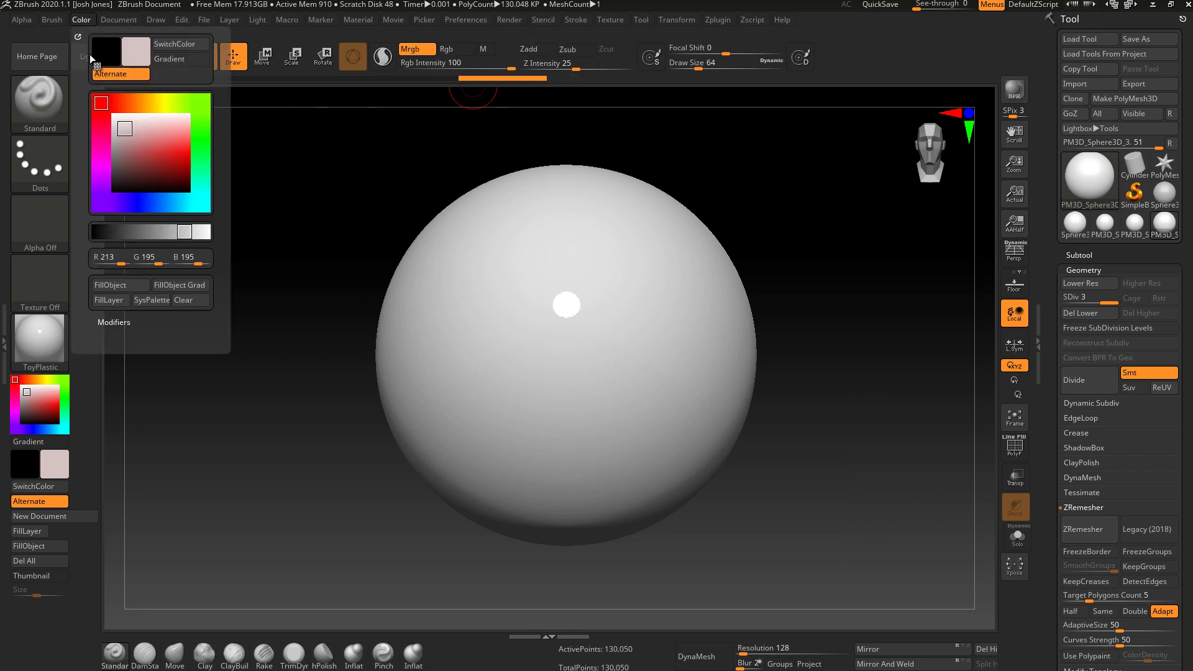
left_click(128, 285)
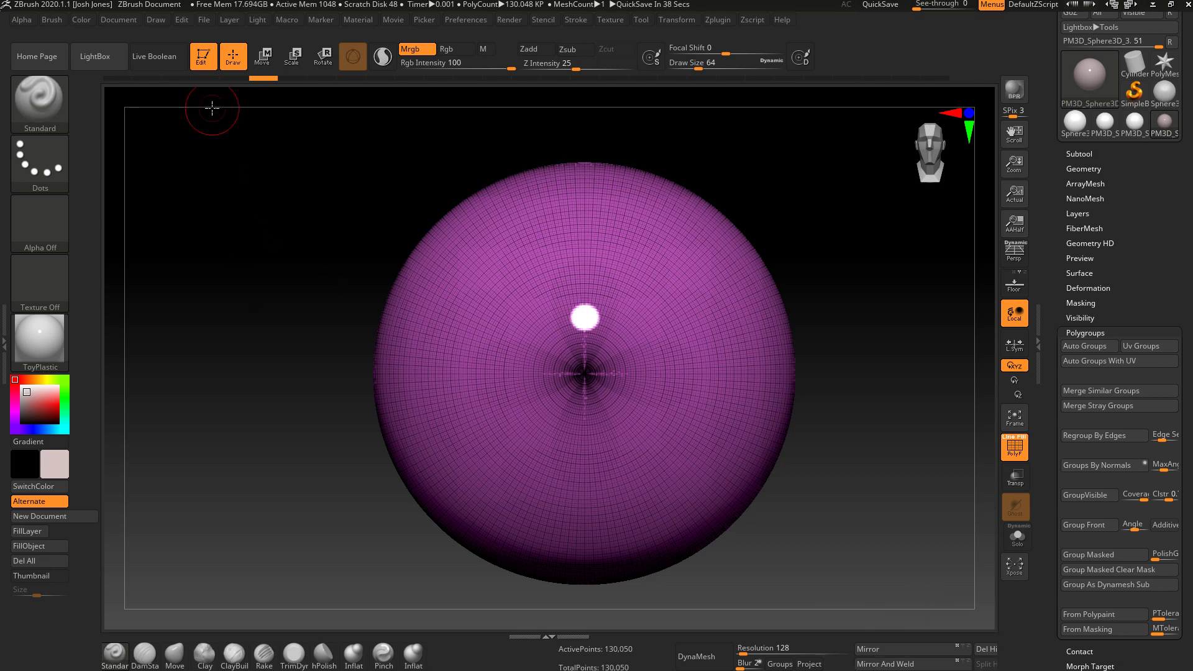
- Set the masking brush to the Circle stroke with the Square and Center options, undoing the test mask
key("ctrl")
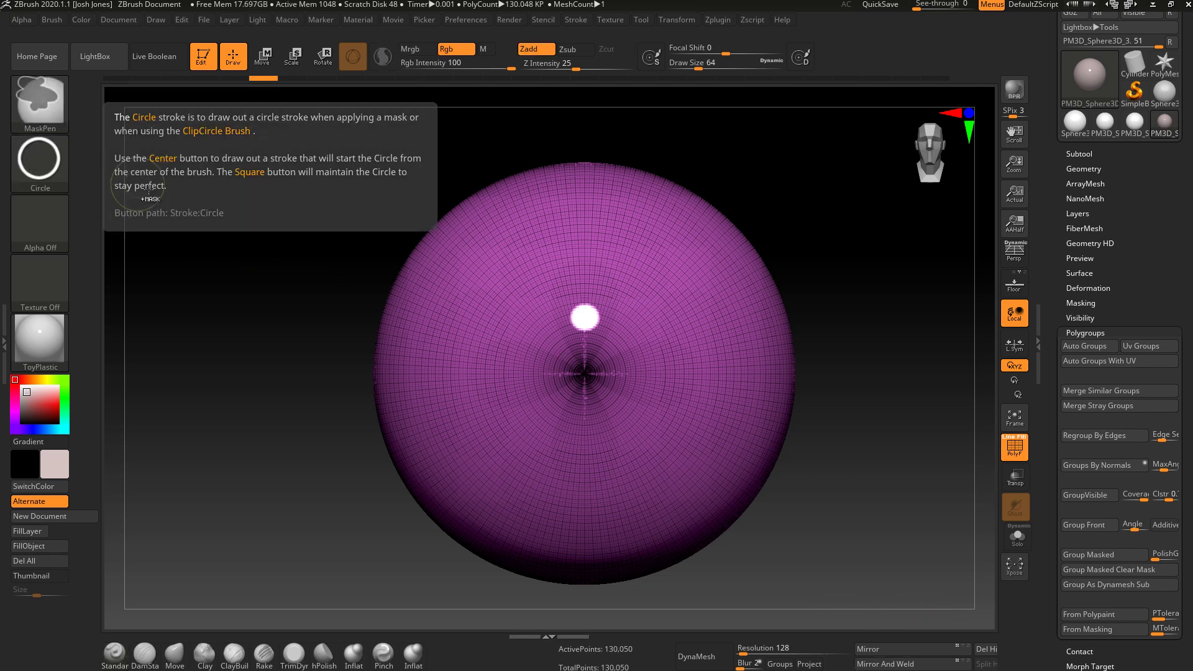
left_click(37, 167)
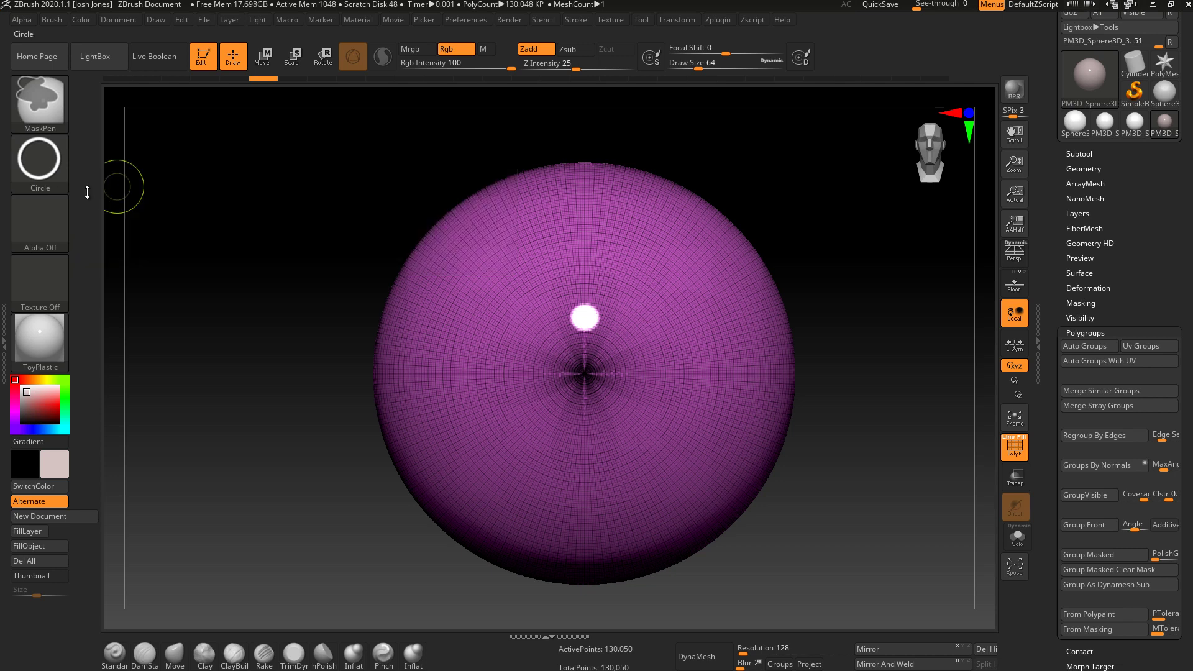
left_click(49, 155)
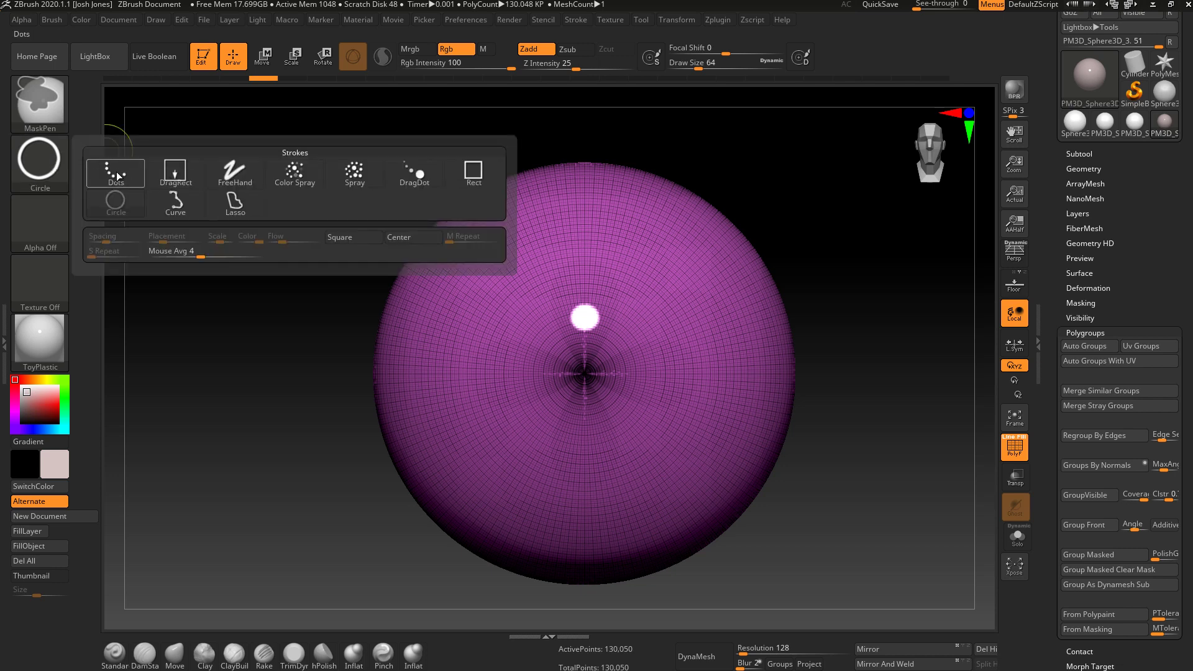
left_click(27, 169)
mouse_move(495, 307)
left_mouse_down()
mouse_move(572, 335)
mouse_move(516, 314)
mouse_move(570, 362)
mouse_move(574, 404)
mouse_move(558, 384)
mouse_move(610, 384)
mouse_move(610, 412)
left_mouse_up()
key("ctrl+z")
left_click(30, 179)
left_click(335, 239)
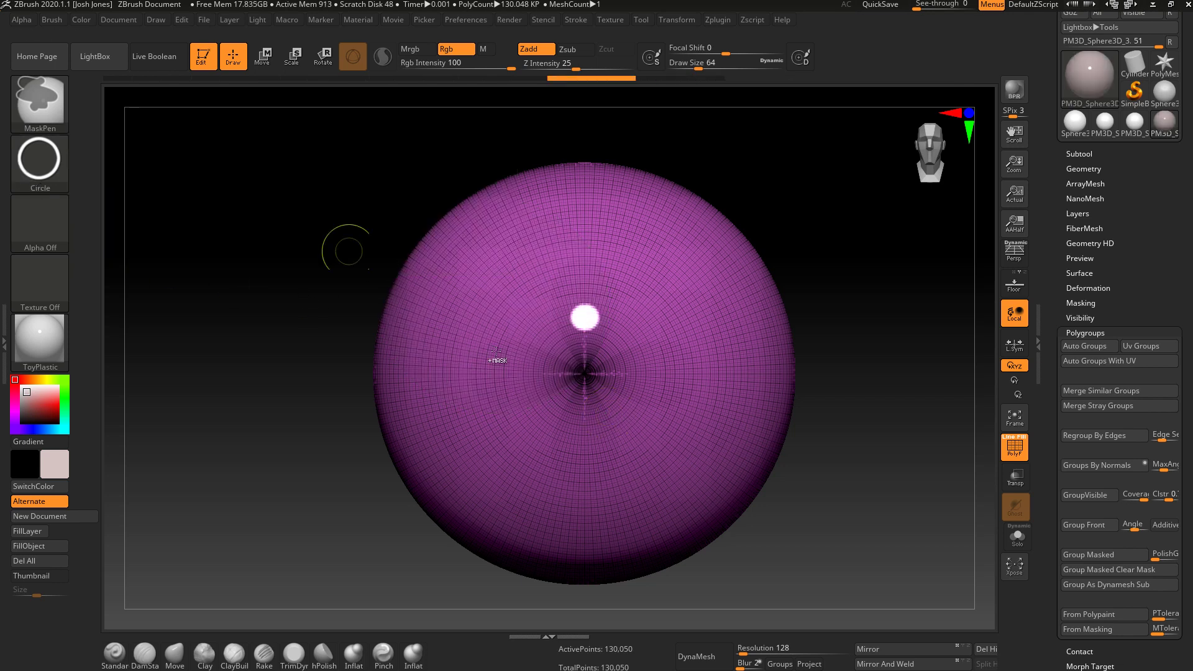
- Try to mask a circular iris area from the sphere's front pole, undoing each attempt
left_click_drag(508, 318, 593, 407)
key("ctrl+z")
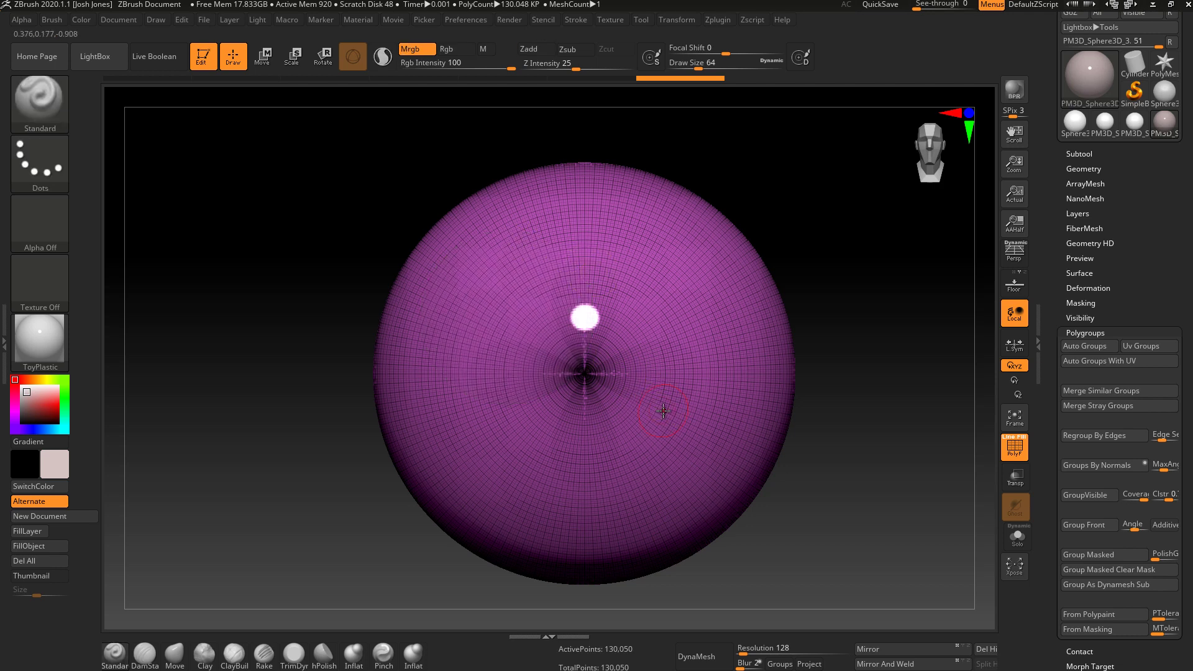
mouse_move(631, 450)
right_mouse_down("ctrl")
mouse_move(664, 443)
mouse_move(655, 441)
right_mouse_up("ctrl")
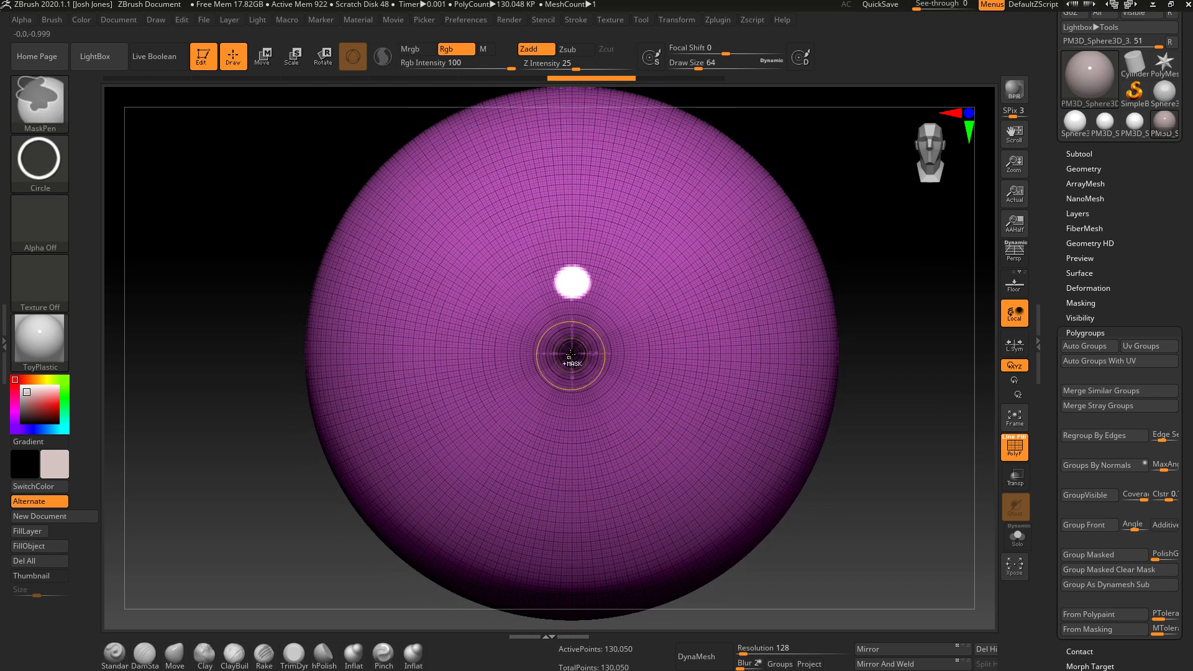
right_click_drag(572, 354, 585, 363, "ctrl")
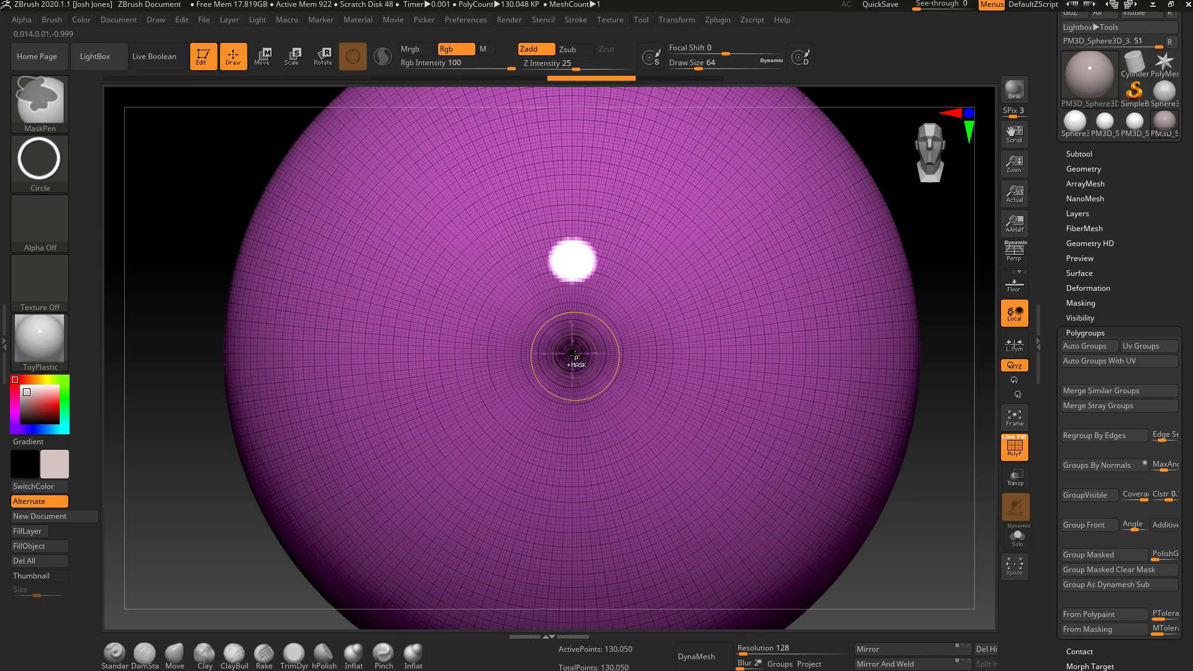
left_click_drag(572, 354, 742, 520, "ctrl")
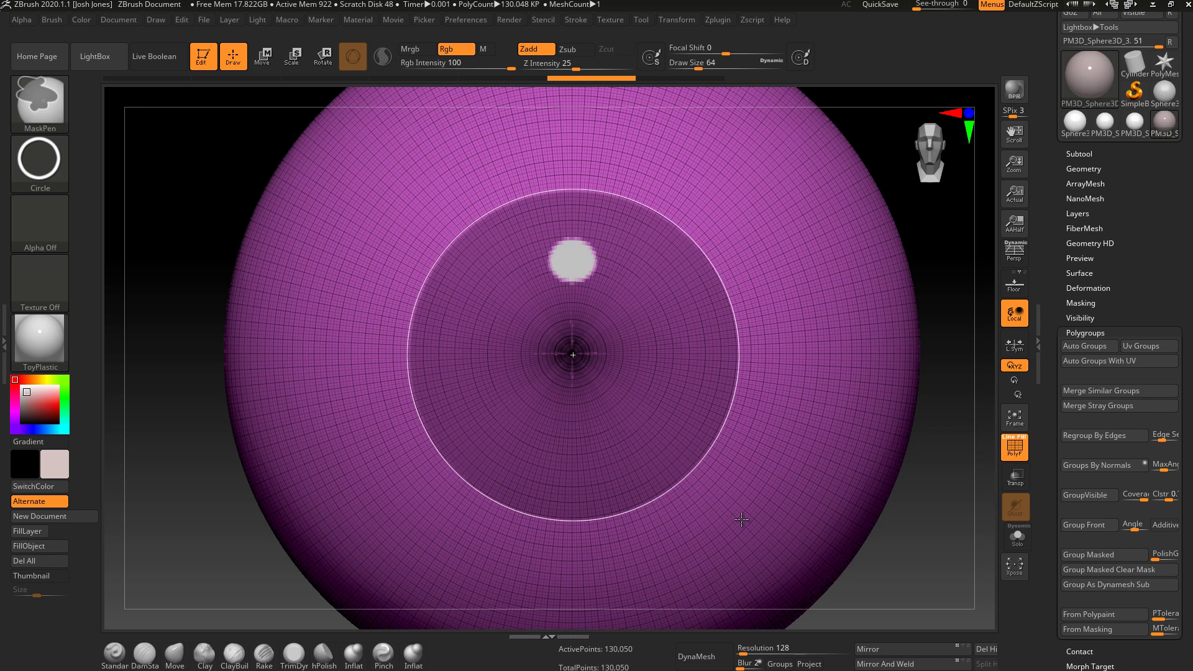
mouse_move(765, 535)
left_mouse_down("ctrl")
mouse_move(818, 568)
mouse_move(751, 527)
left_mouse_up("ctrl")
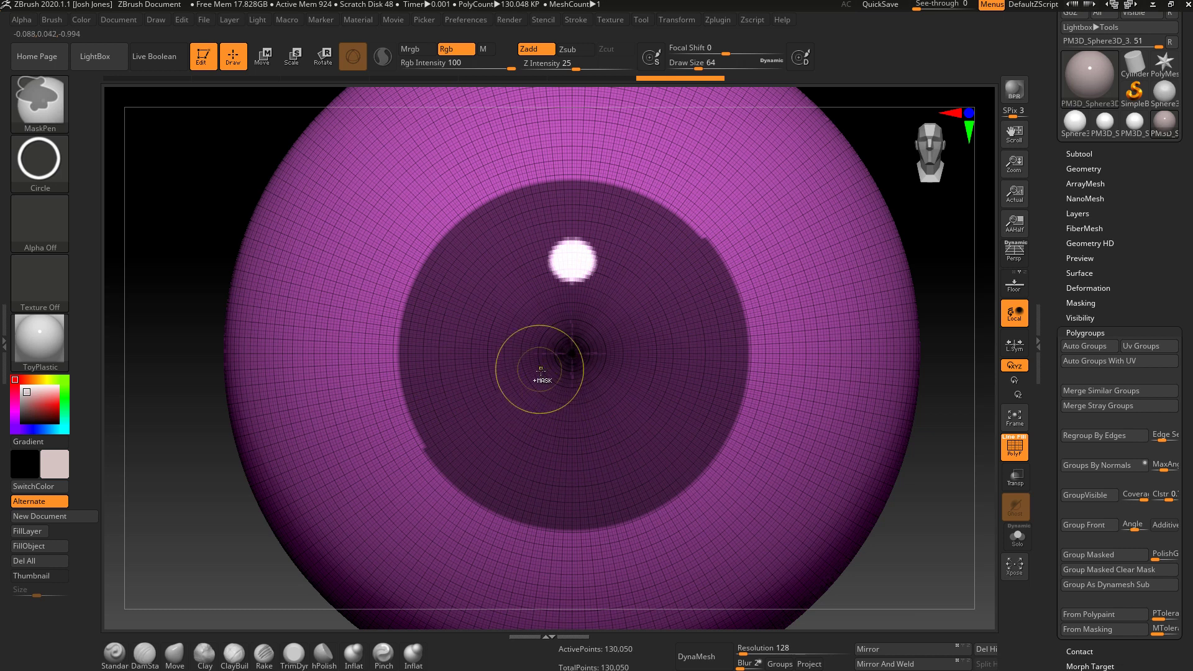
key("ctrl+z")
mouse_move(567, 370)
right_mouse_down("ctrl")
mouse_move(568, 348)
mouse_move(572, 382)
right_mouse_up("ctrl")
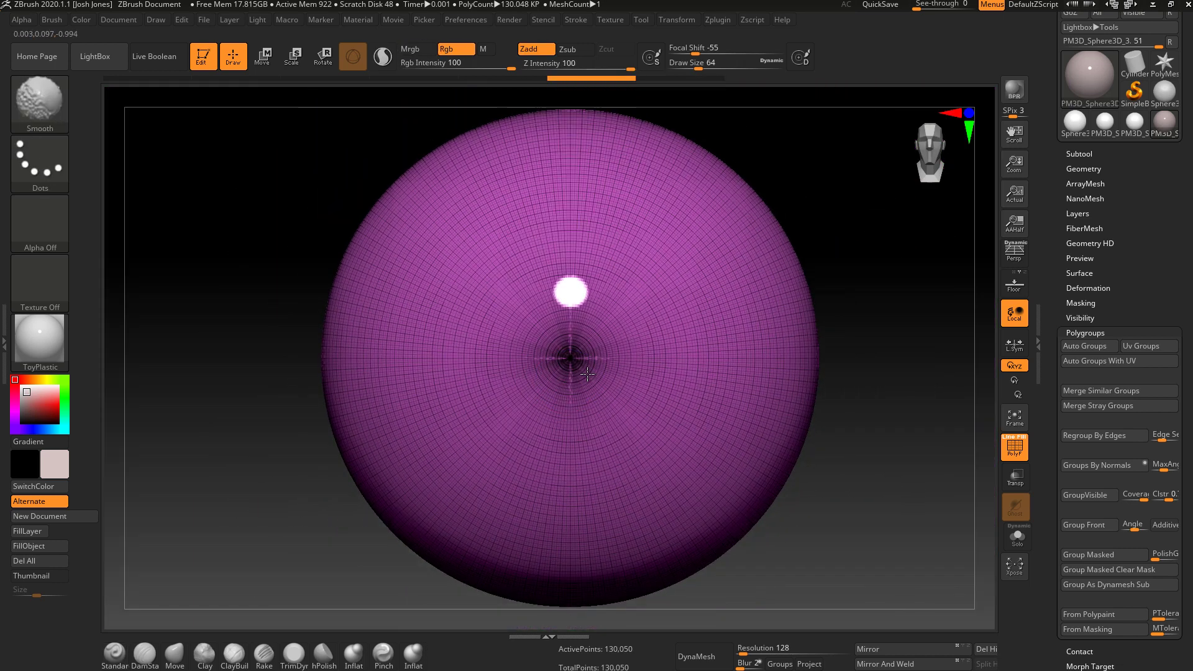
mouse_move(832, 523)
left_mouse_down()
mouse_move(841, 513)
mouse_move(842, 524)
left_mouse_up()
key("ctrl")
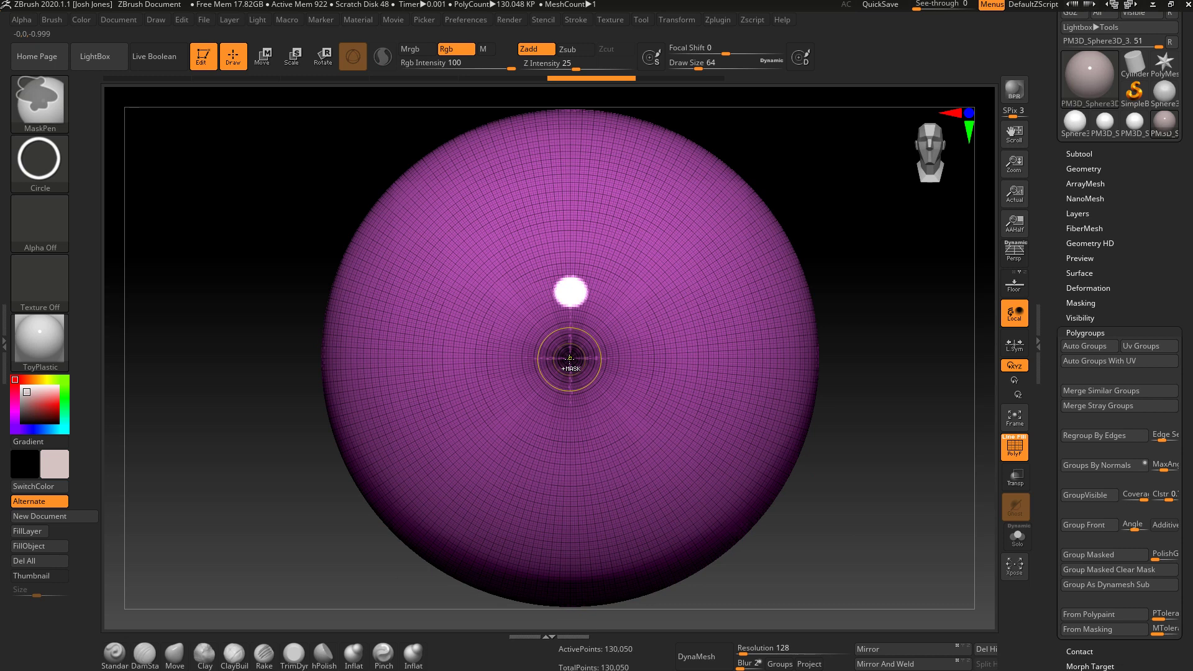
left_click_drag(605, 383, 707, 494, "ctrl")
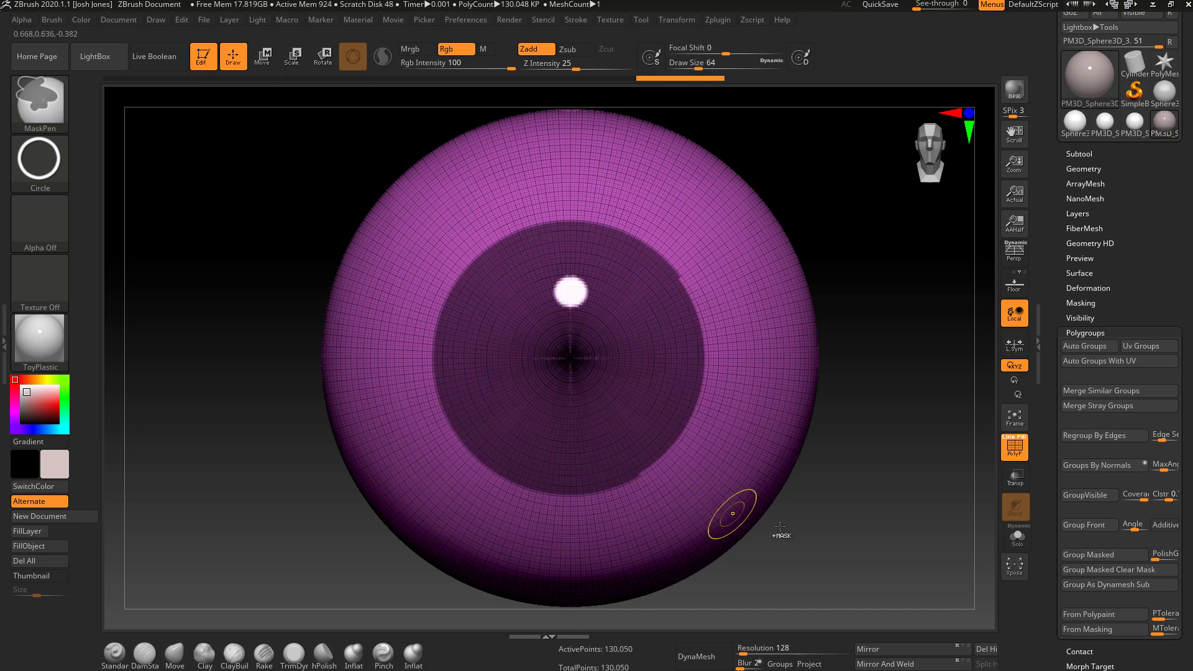
key("ctrl+z")
right_click_drag(565, 362, 637, 369, "ctrl")
left_click_drag(576, 355, 854, 520, "ctrl")
key("ctrl+z")
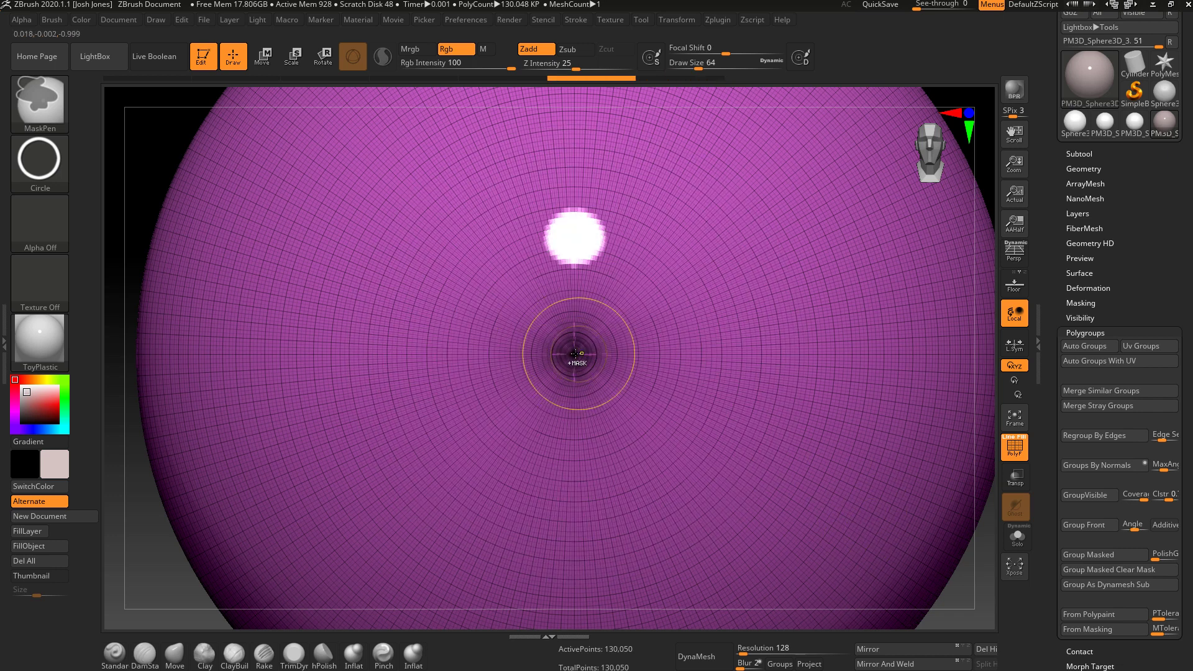
- Mask a large circular iris area centred on the sphere's front pole
left_click_drag(574, 355, 948, 532, "ctrl")
mouse_move(885, 491)
right_mouse_down("ctrl")
mouse_move(829, 484)
mouse_move(747, 414)
mouse_move(759, 421)
right_mouse_up("ctrl")
mouse_move(707, 392)
right_mouse_down("ctrl")
mouse_move(754, 442)
mouse_move(677, 422)
mouse_move(733, 458)
mouse_move(709, 460)
mouse_move(671, 431)
mouse_move(630, 458)
right_mouse_up("ctrl")
key("shift+r")
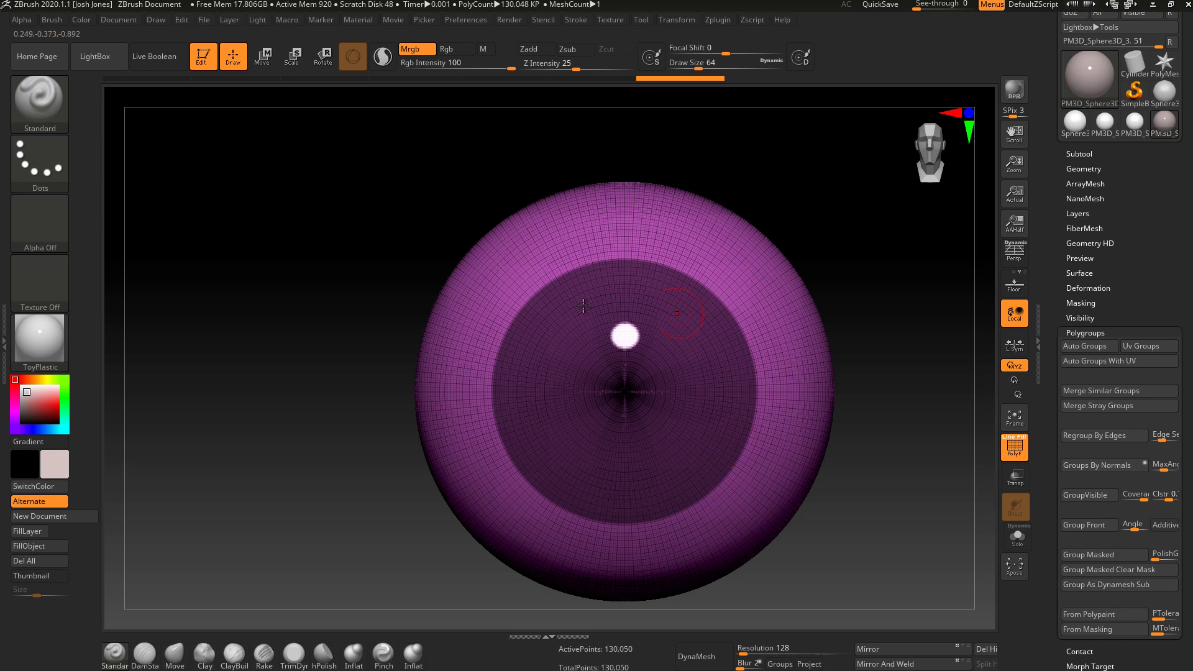
- Shrink the iris mask twice, sharpening its edge after each shrink
left_click(1081, 303)
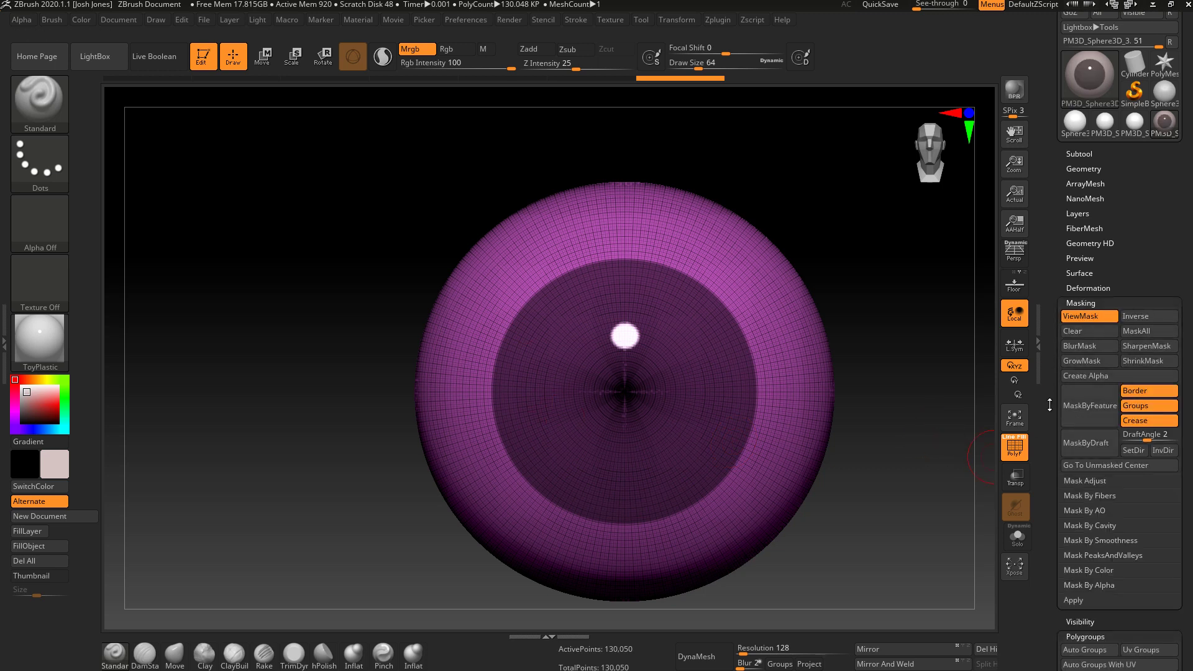
left_click_drag(1053, 437, 1052, 411)
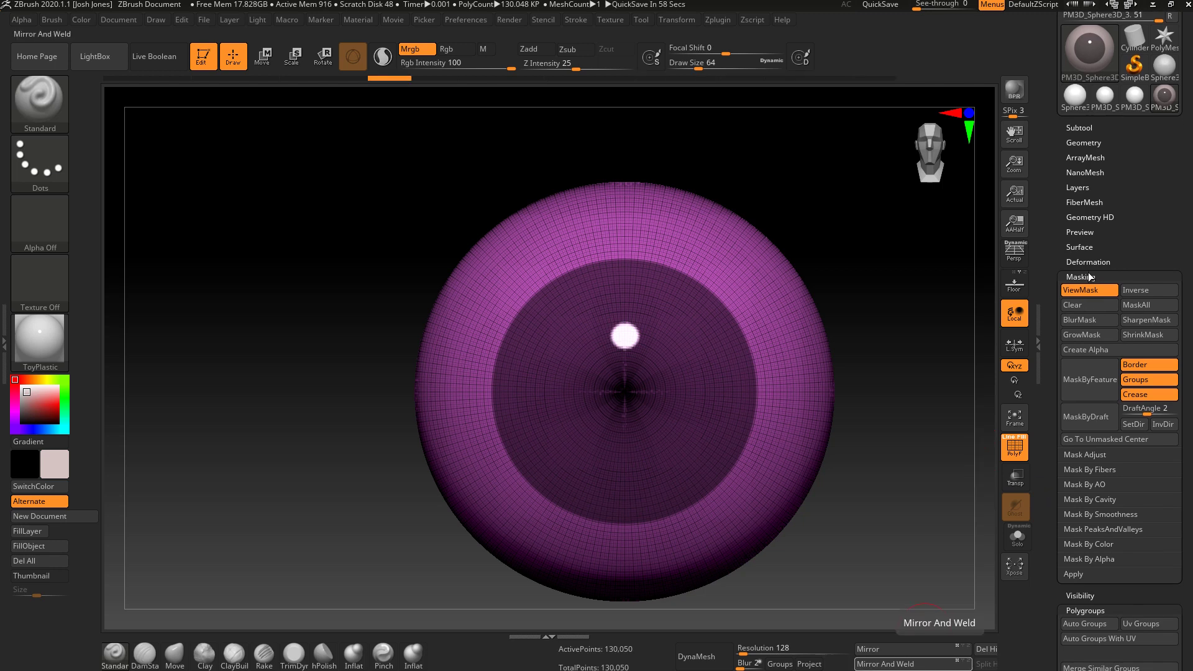
left_click(1143, 333)
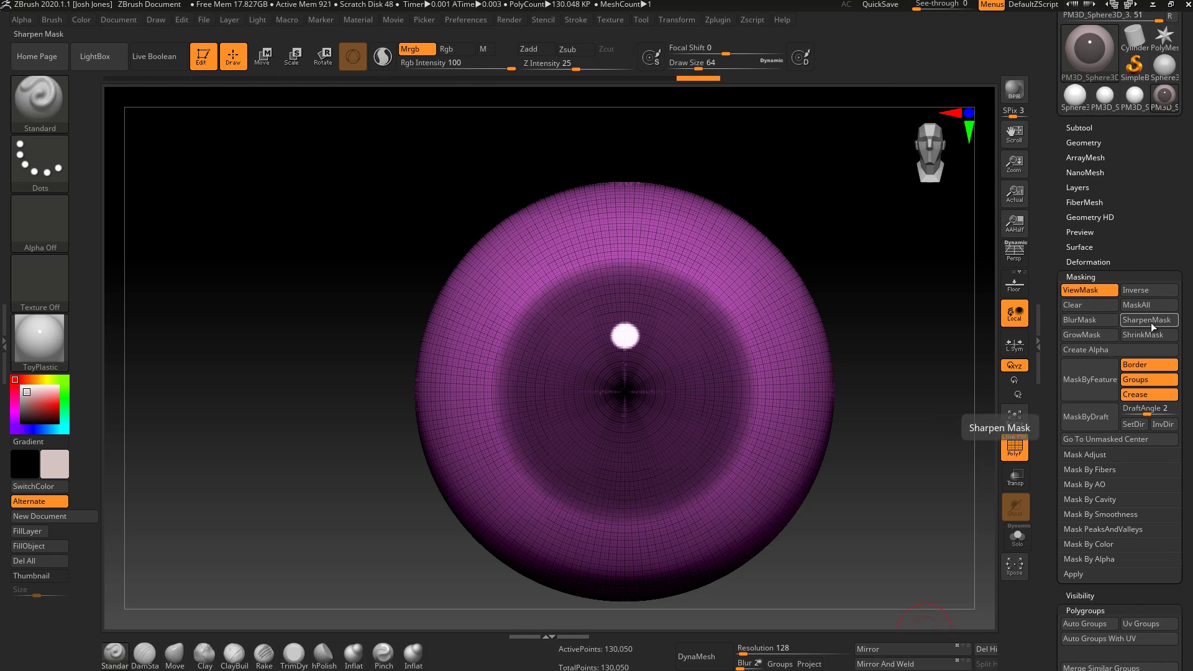
left_click(1151, 323)
left_click(1151, 331)
left_click(1153, 322)
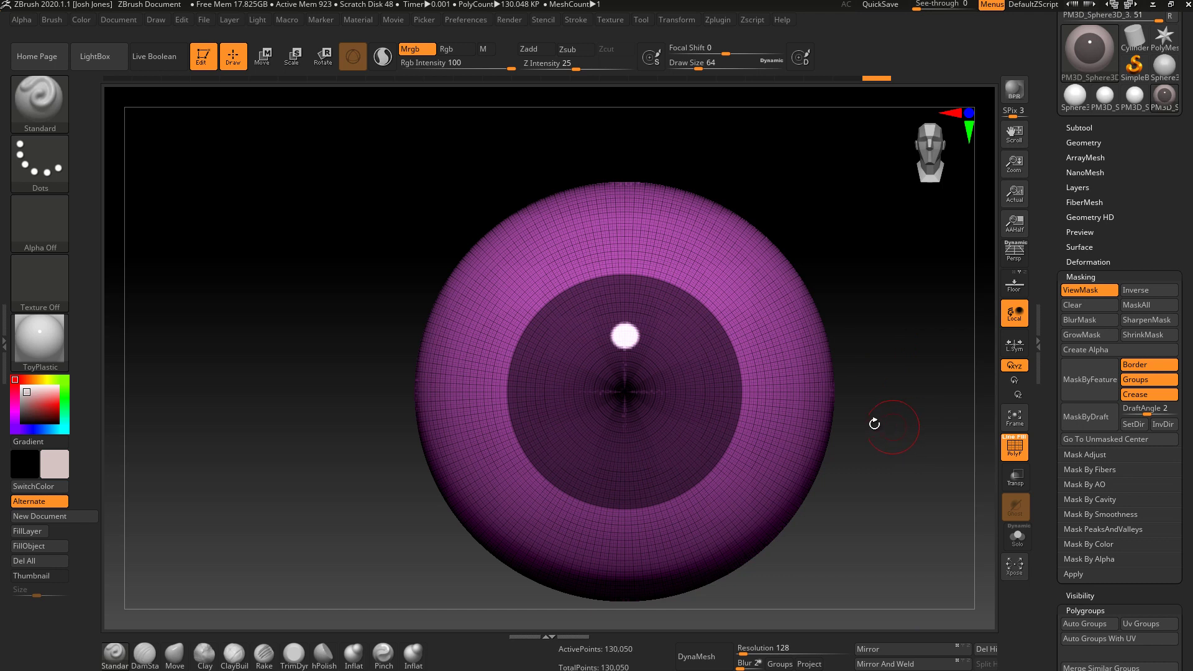
- Examine the shape of the masked iris area from several angles with PolyFrame off
left_click_drag(862, 457, 711, 452)
right_click_drag(711, 452, 588, 469, "alt")
key("shift+f")
right_click_drag(702, 452, 681, 451)
left_click_drag(680, 451, 707, 459)
left_click(38, 171)
mouse_move(842, 405)
left_mouse_down()
mouse_move(842, 365)
mouse_move(745, 541)
mouse_move(740, 612)
left_mouse_up()
key("ctrl")
left_click_drag(764, 516, 793, 454)
right_click_drag(822, 464, 808, 458, "ctrl")
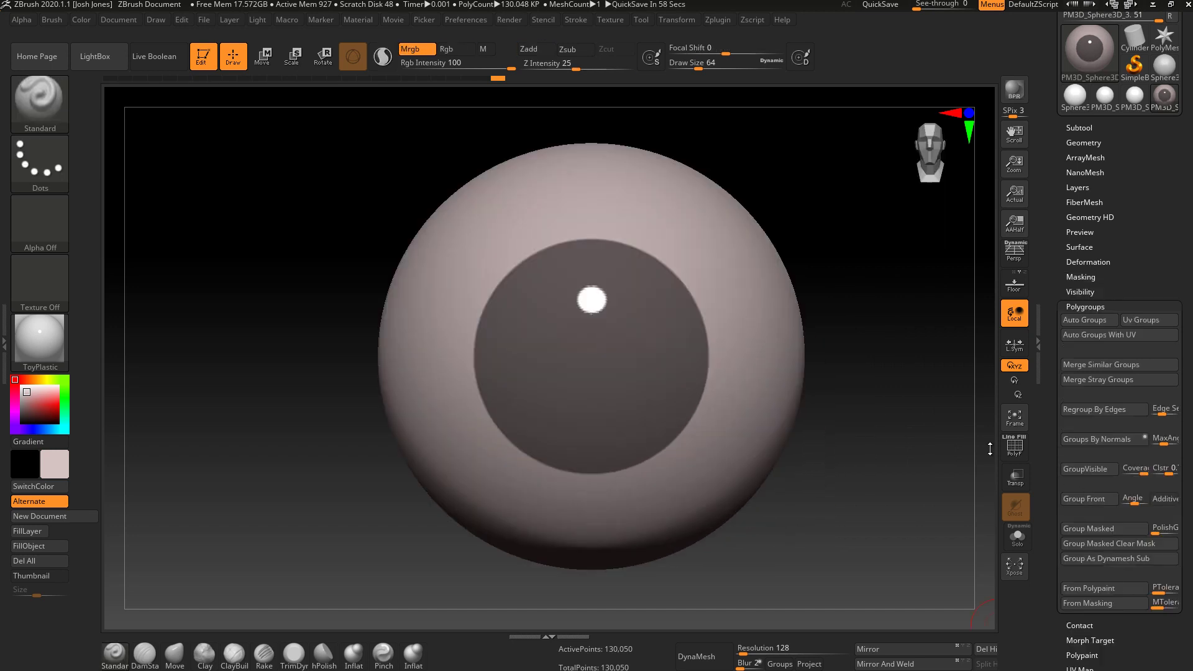
- Turn PolyFrame back on, make the masked iris its own polygroup and clear the mask
left_click(1015, 453)
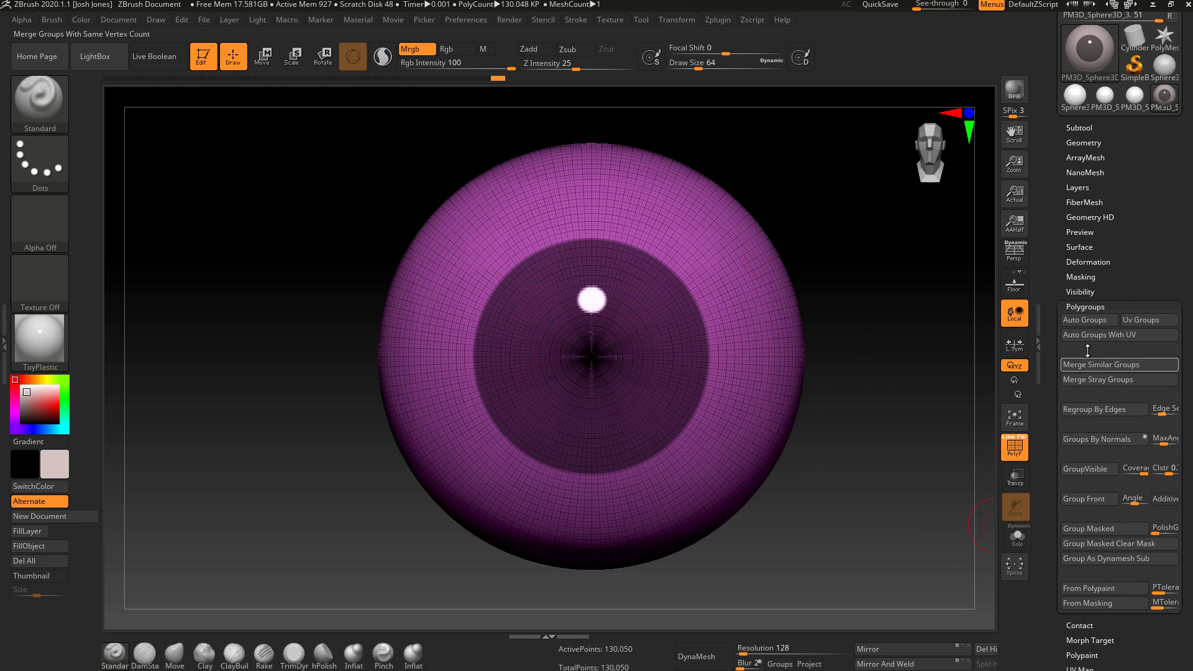
left_click(1086, 528)
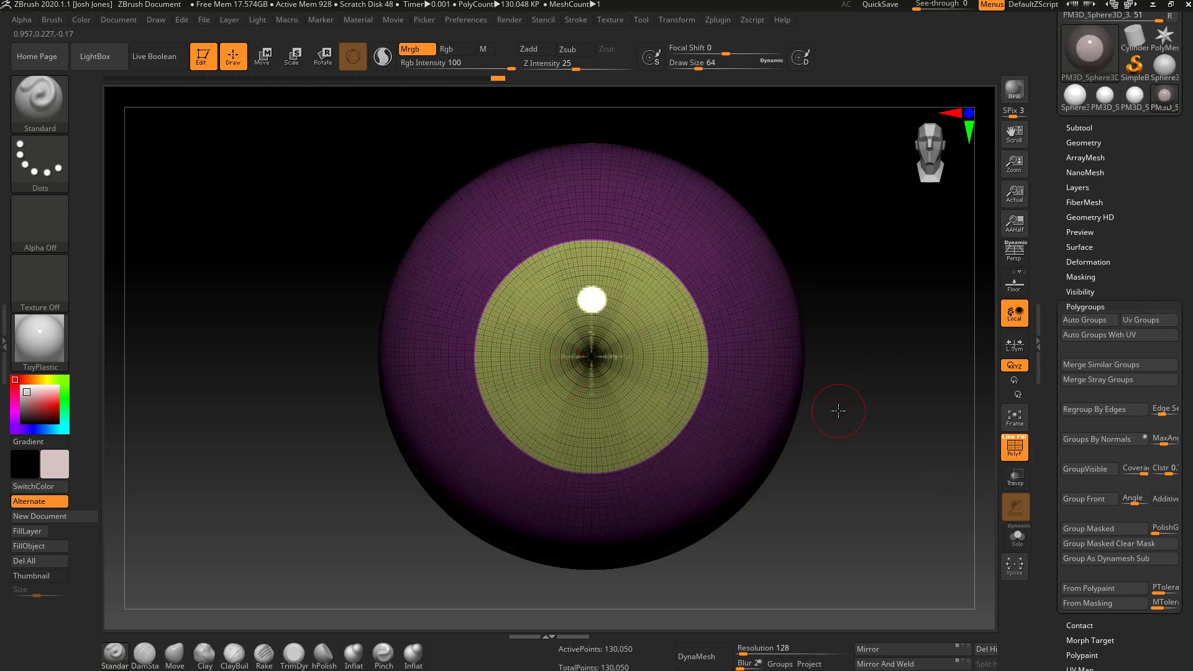
mouse_move(838, 411)
left_mouse_down()
mouse_move(733, 404)
mouse_move(810, 414)
left_mouse_up()
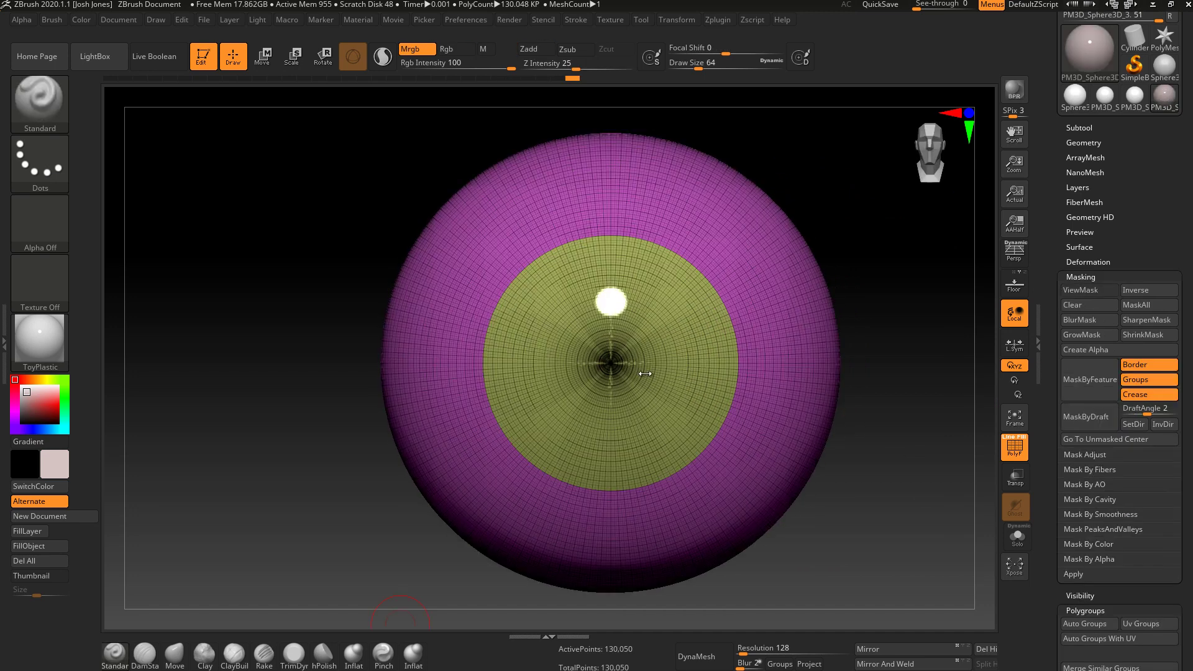
- Try to mask a small pupil circle at the centre of the iris, and undo it
key("ctrl")
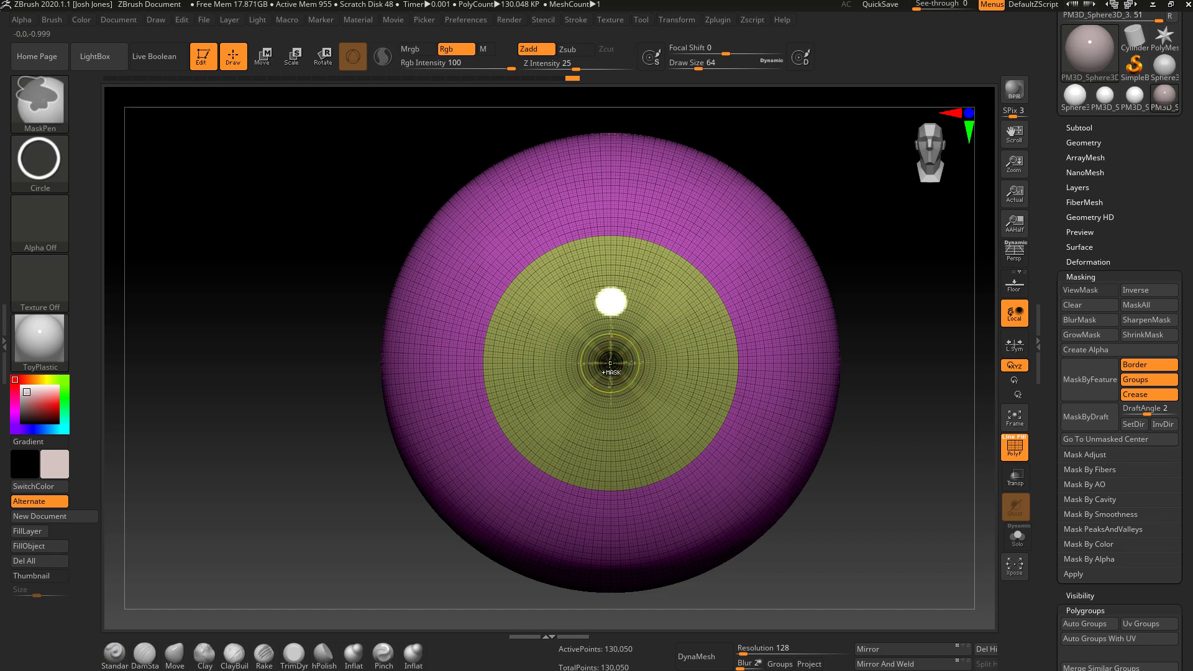
left_click_drag(610, 363, 647, 413, "ctrl")
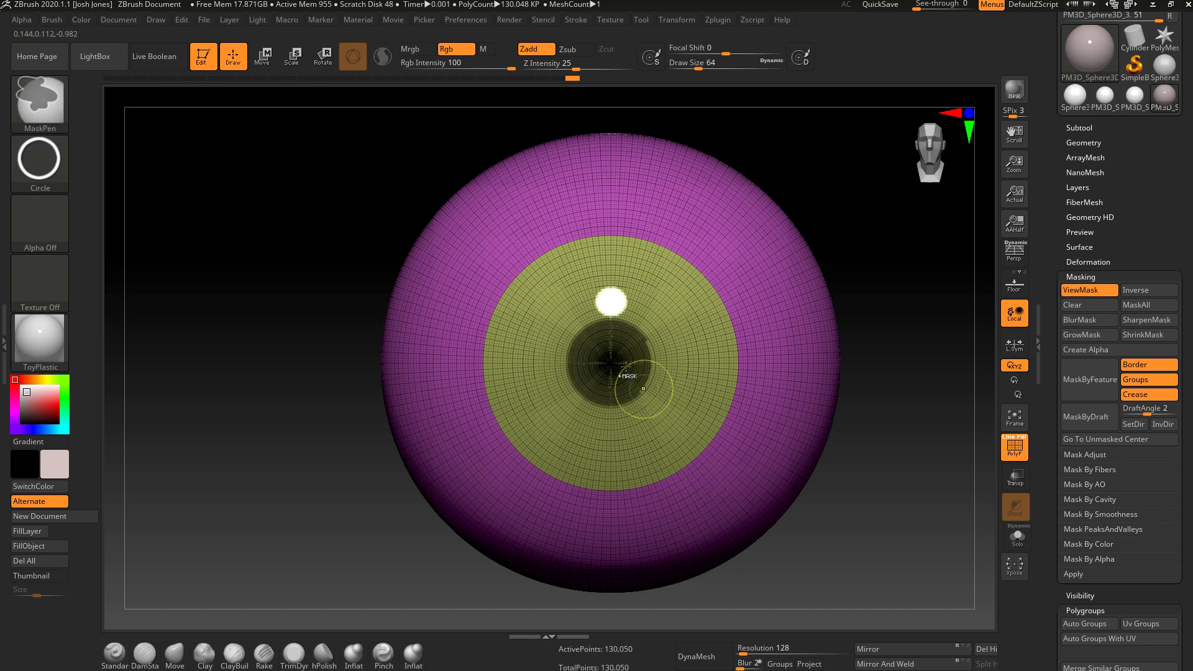
key("ctrl+h")
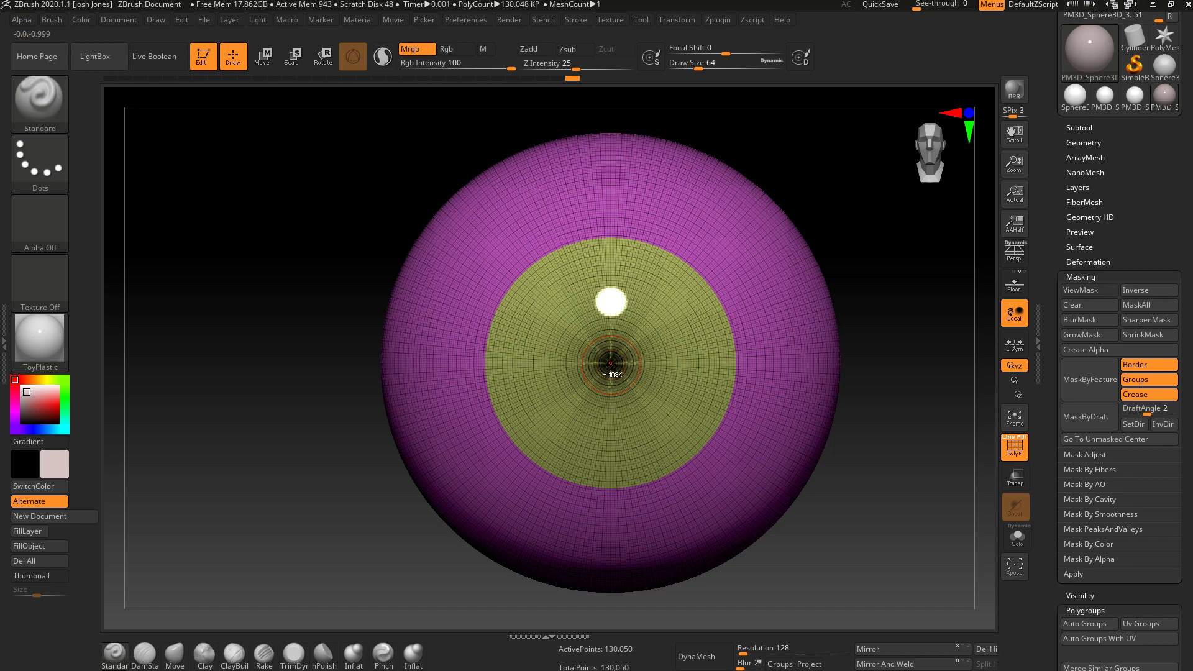
- Mask a small circular pupil area centred on the pole inside the iris polygroup
right_click_drag(611, 364, 677, 377, "ctrl")
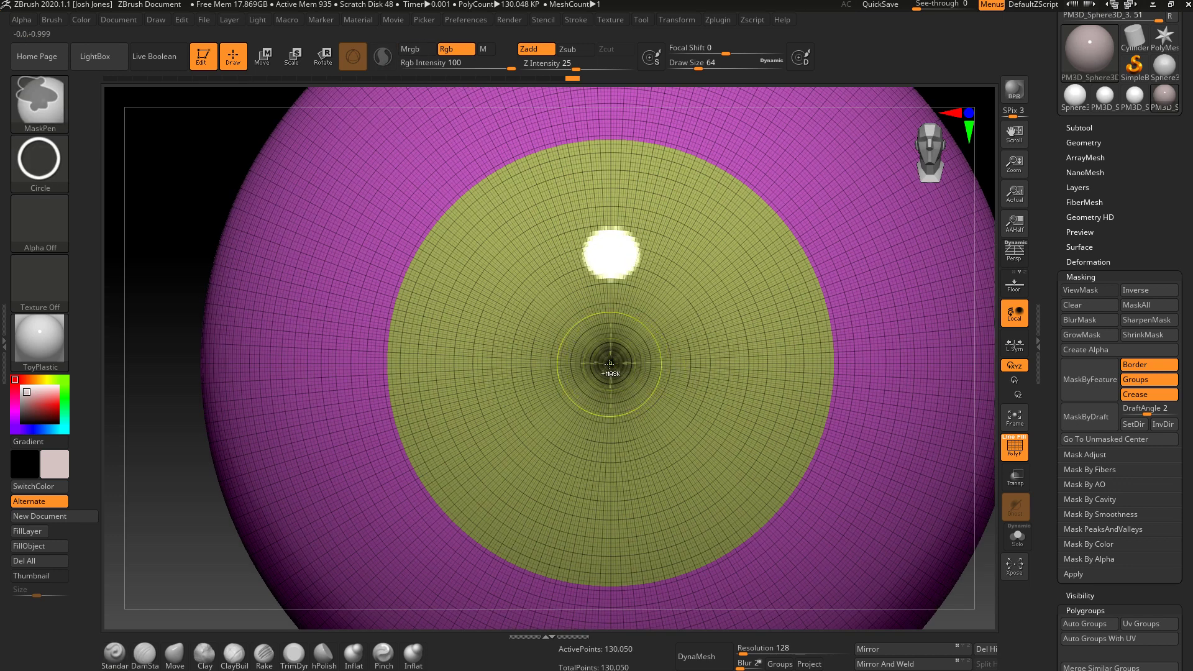
left_click_drag(616, 364, 699, 432, "ctrl")
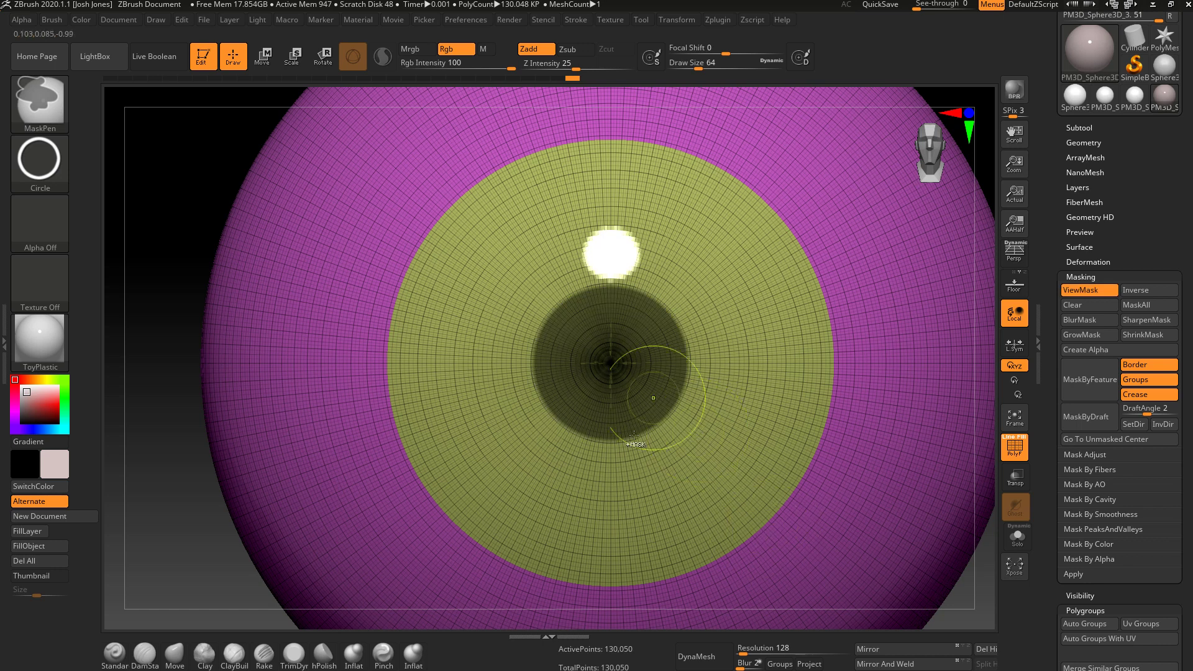
scroll(800, 441, "down", 3)
right_click_drag(729, 446, 599, 442, "ctrl")
- Check the pupil mask from several angles without PolyFrame, and make the masked pupil its own polygroup
left_click(1014, 452)
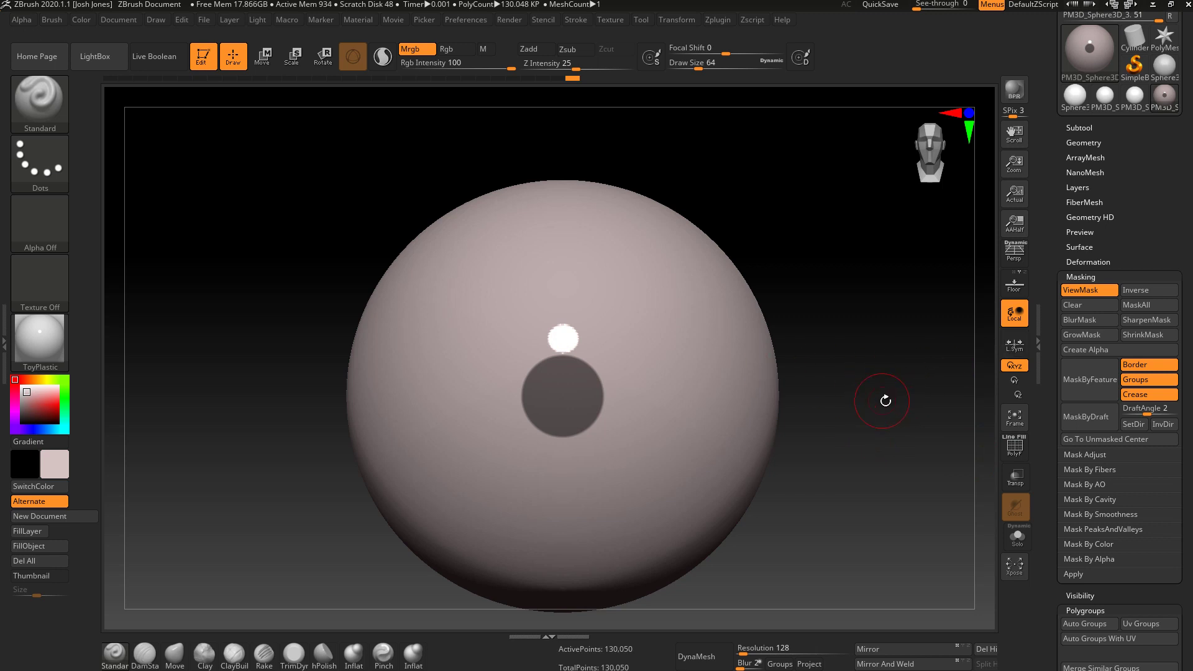
mouse_move(886, 401)
left_mouse_down()
mouse_move(513, 386)
mouse_move(754, 393)
mouse_move(738, 391)
mouse_move(783, 380)
mouse_move(765, 430)
mouse_move(729, 467)
left_mouse_up()
right_click_drag(601, 456, 677, 457)
left_click_drag(677, 456, 869, 462, "alt")
mouse_move(869, 462)
right_mouse_down("ctrl")
mouse_move(853, 459)
mouse_move(869, 447)
right_mouse_up("ctrl")
key("shift+f")
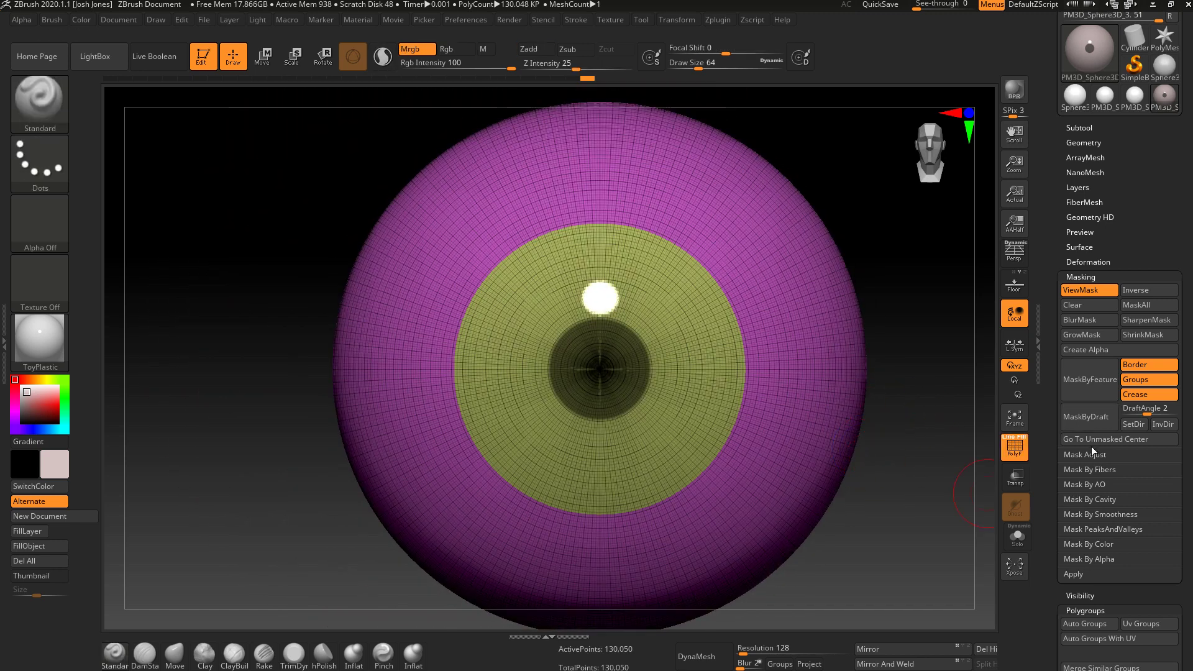
left_click(1080, 276)
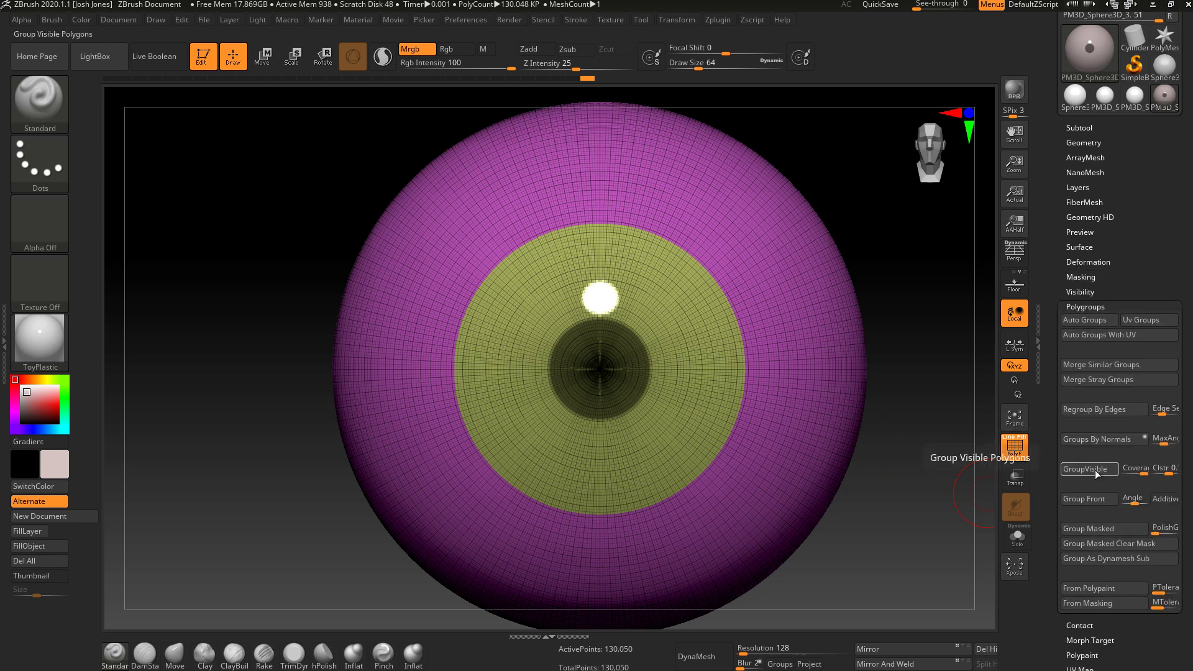
left_click(1094, 529)
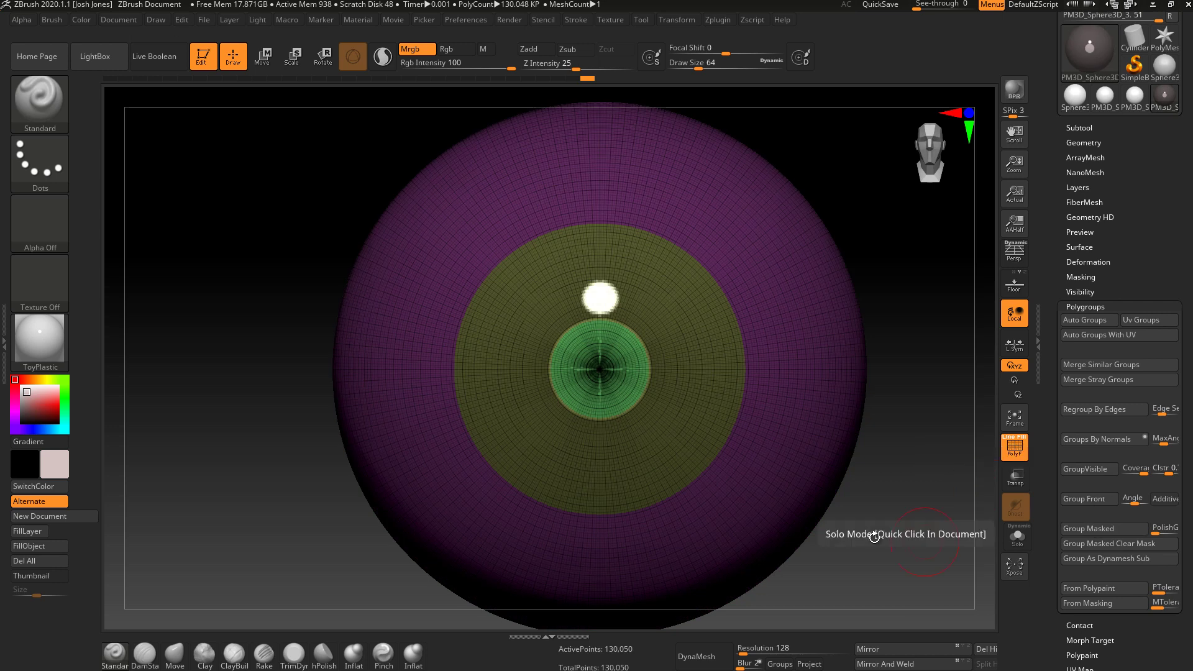
- Clear the mask from the sphere and check the eye's polygroups with PolyFrame off and on
key("shift+f")
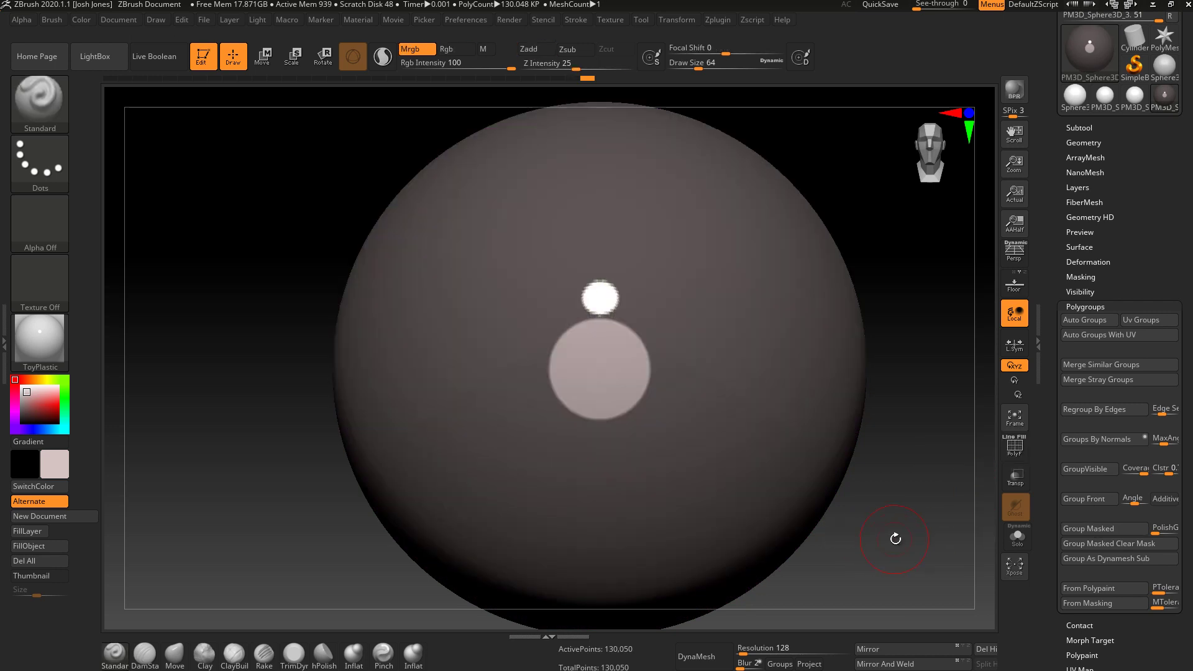
key("shift+f")
left_click(904, 522, "ctrl")
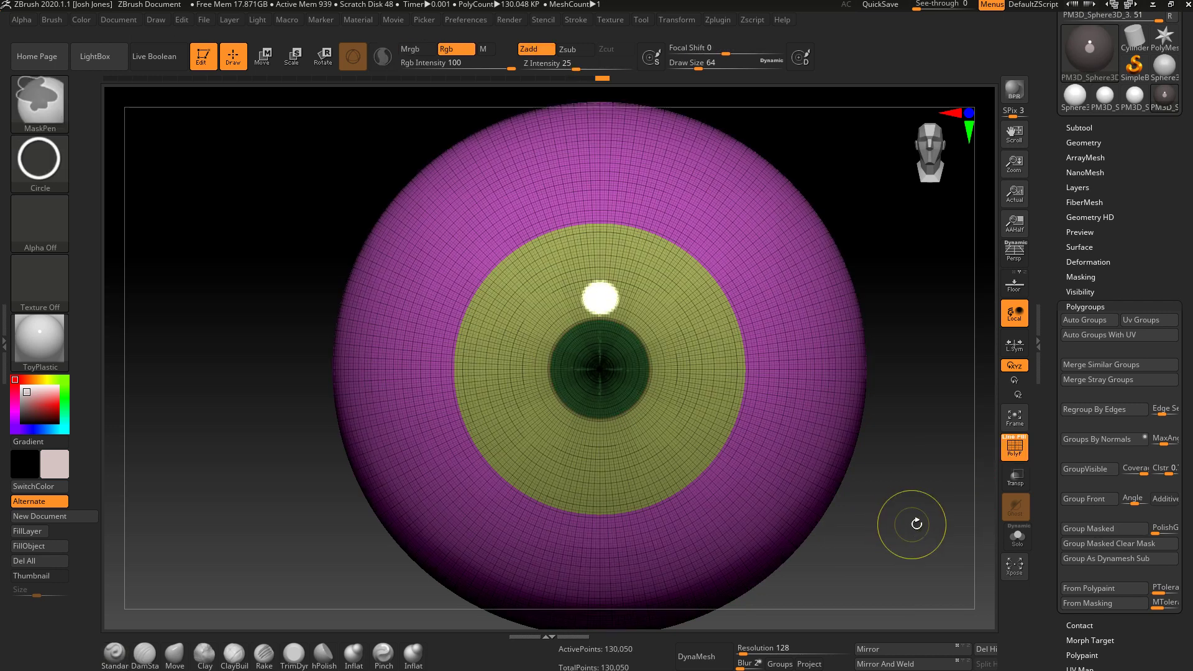
left_click_drag(919, 540, 931, 552, "ctrl")
right_click_drag(935, 528, 838, 522, "ctrl")
left_click(1013, 449)
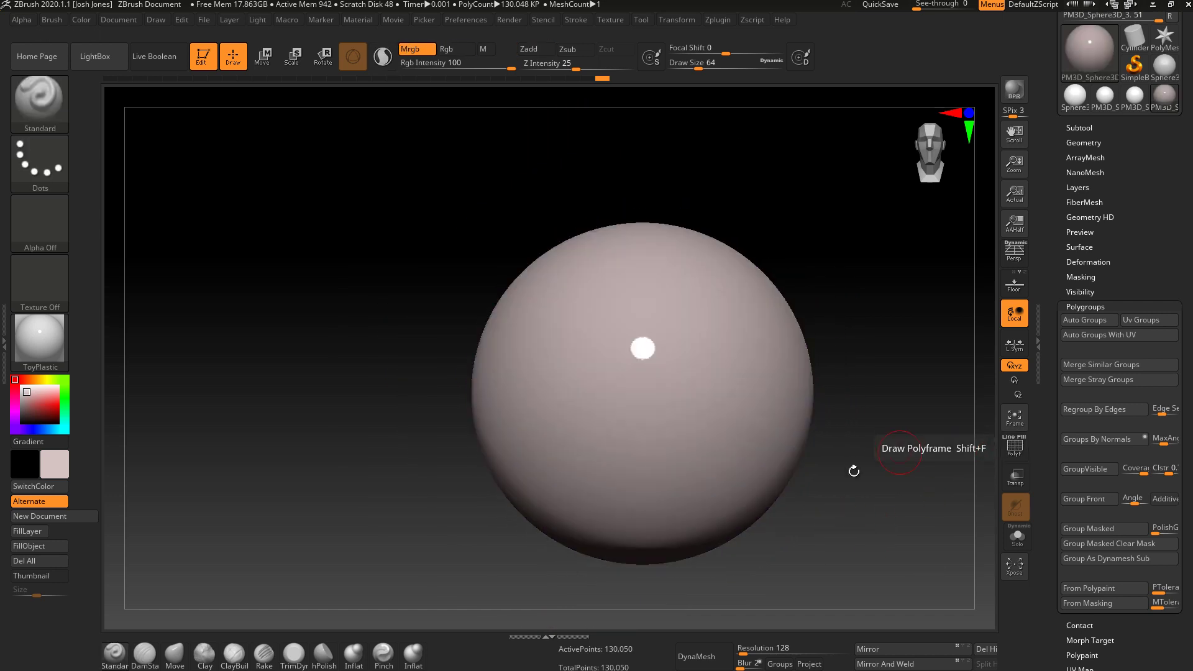
left_click(1013, 449)
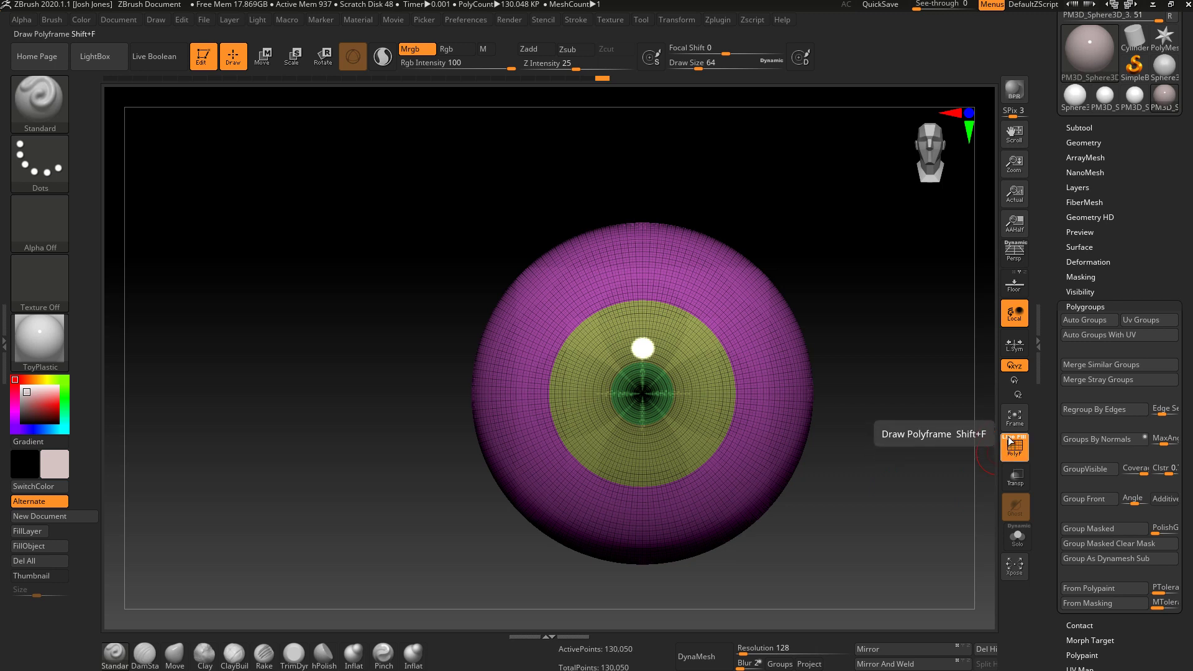
- Hide the wireframe lines, and check the pupil and iris polygroups by isolating them and restoring the full eye
left_click(1011, 440)
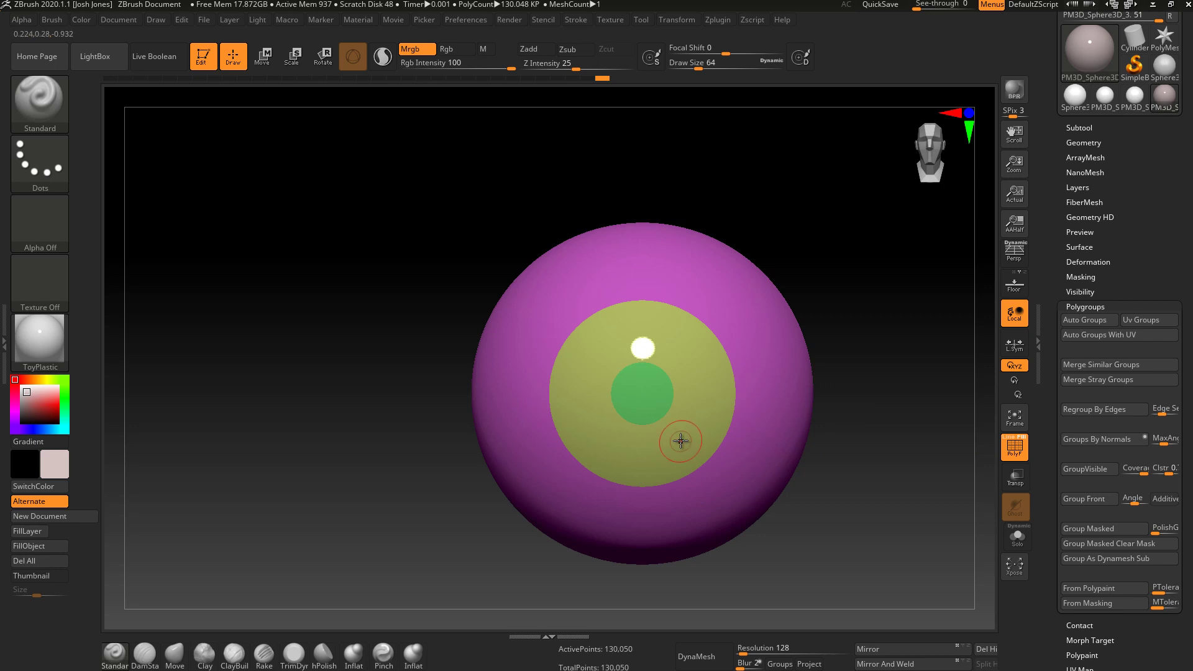
left_click(646, 404, "ctrl+shift")
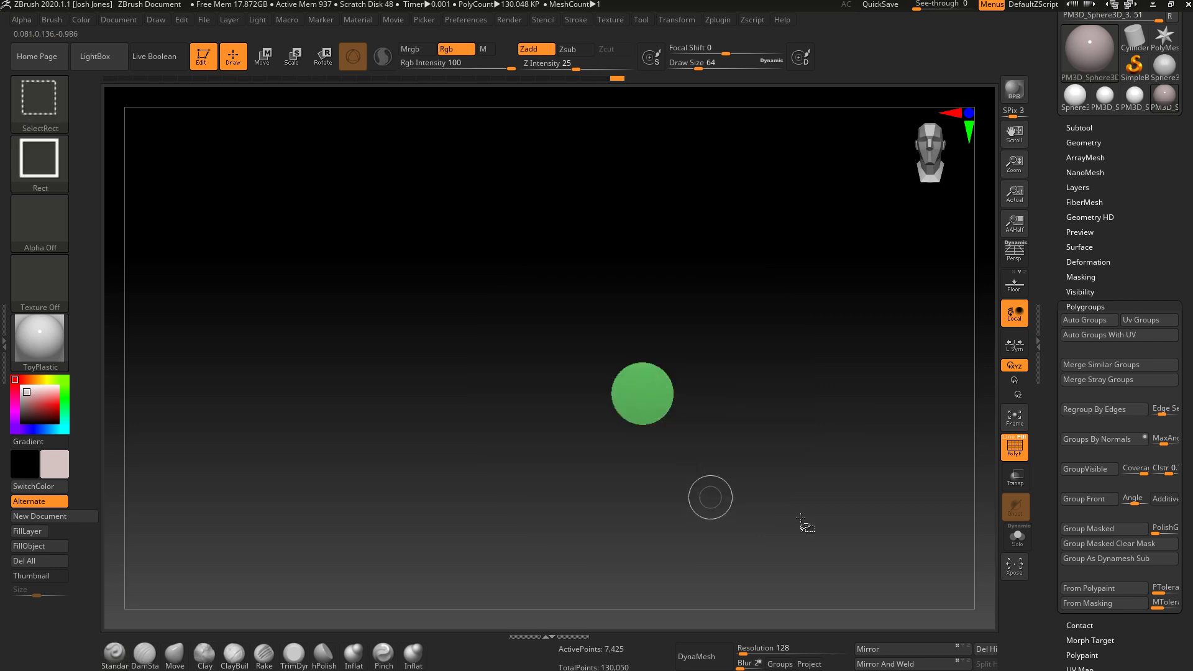
left_click(851, 507, "ctrl+shift")
left_click(665, 393, "ctrl+shift")
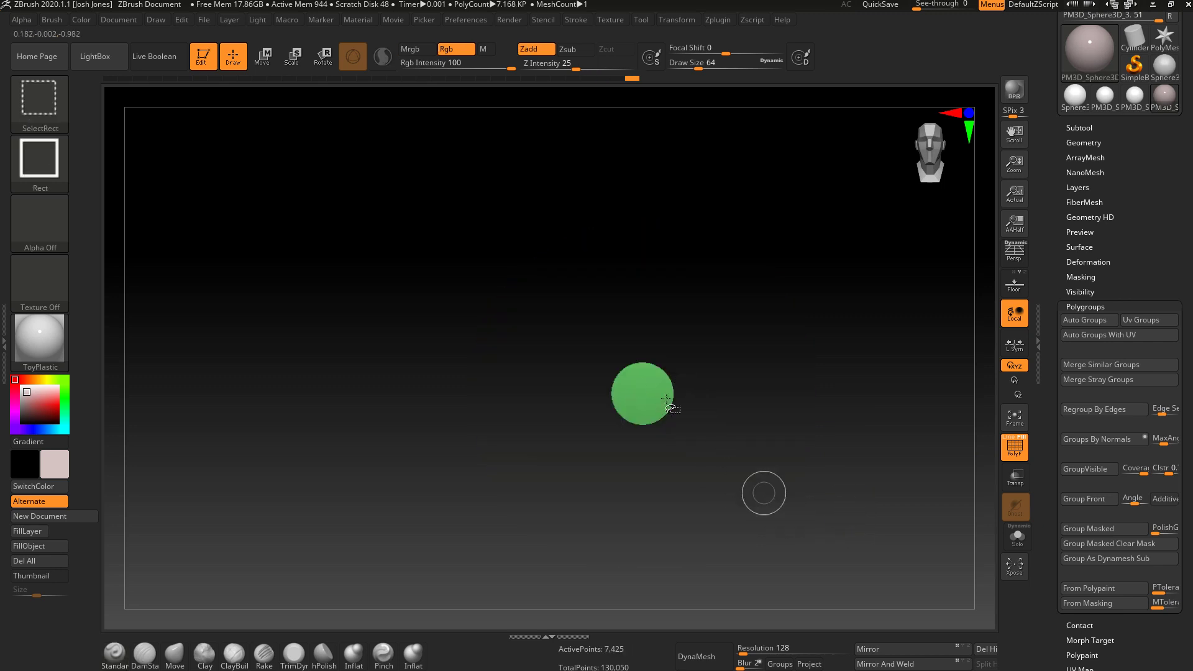
left_click(644, 389, "ctrl+shift")
left_click(698, 409, "ctrl+shift")
left_click(764, 474, "ctrl+shift")
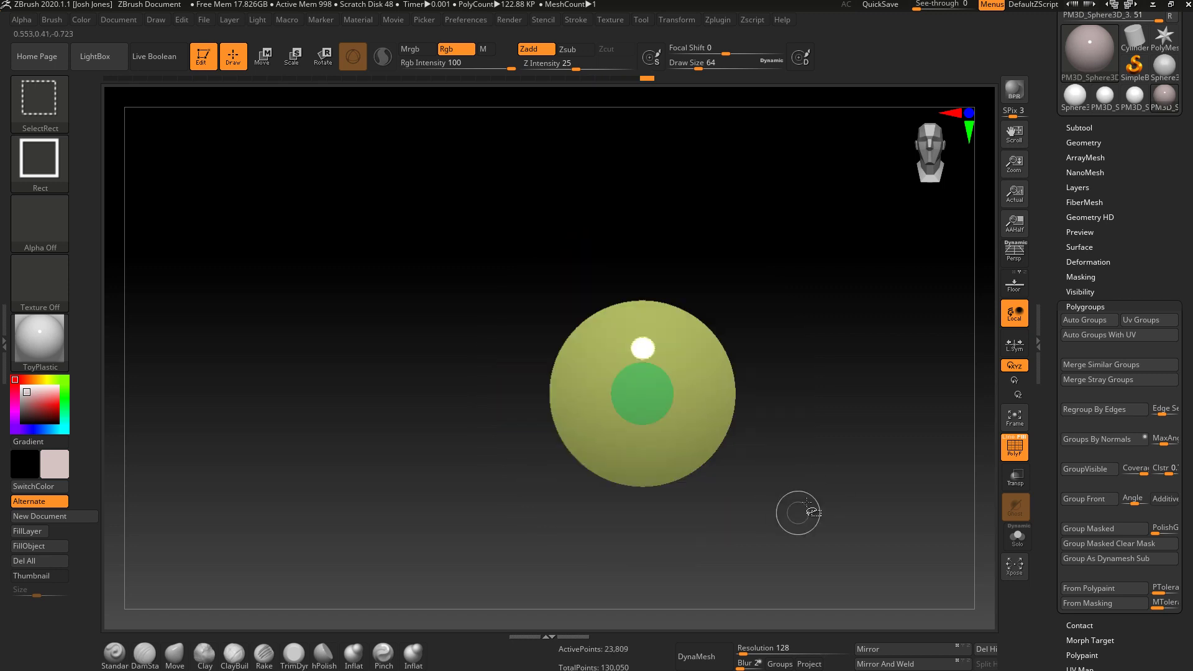
left_click(863, 531, "ctrl+shift")
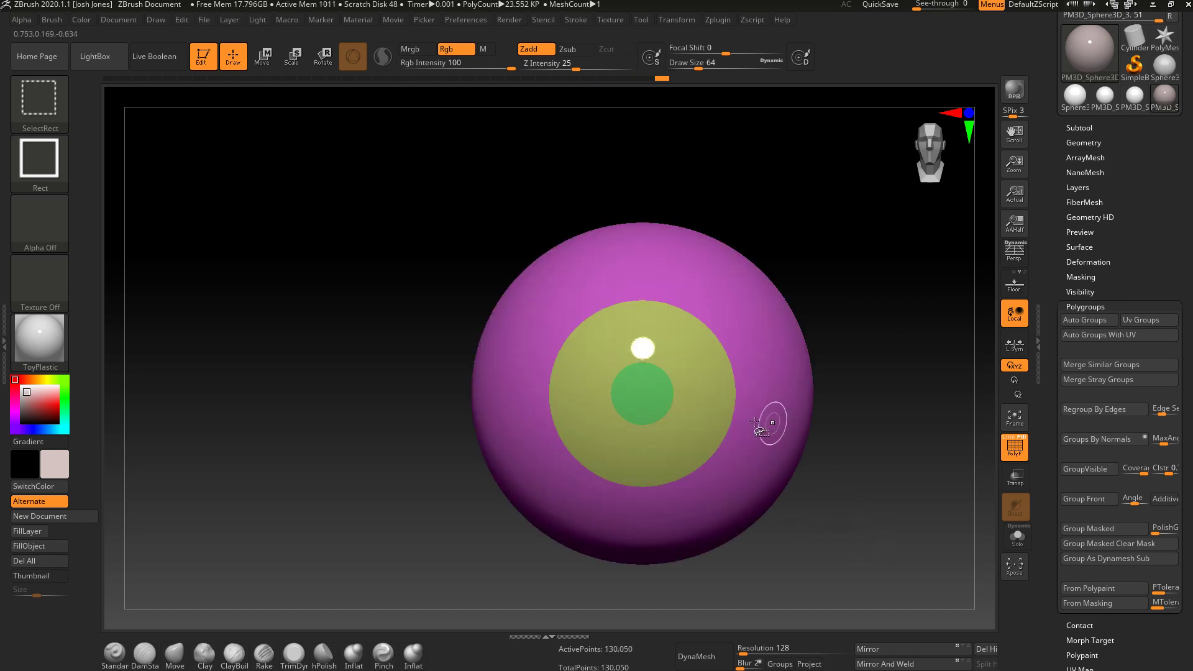
- Isolate the outer eyeball polygroup to inspect it around the iris opening, and show the whole eye again
mouse_move(832, 497)
left_mouse_down()
mouse_move(533, 495)
mouse_move(567, 514)
mouse_move(676, 514)
mouse_move(709, 501)
left_mouse_up()
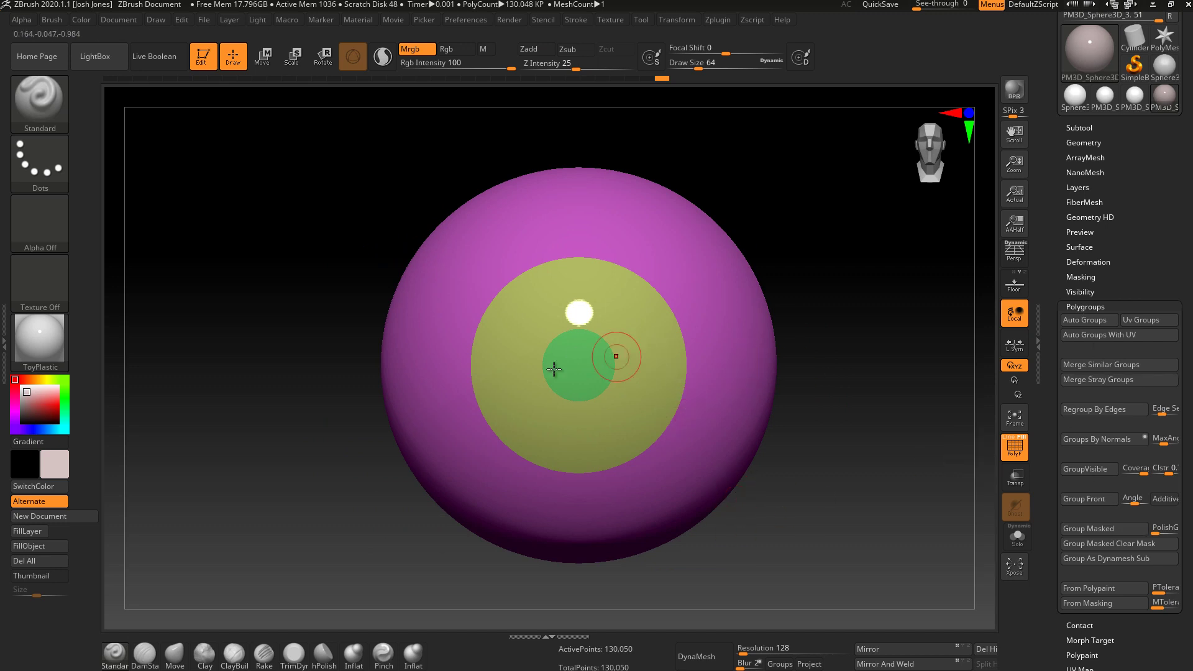
left_click(743, 468, "ctrl+shift")
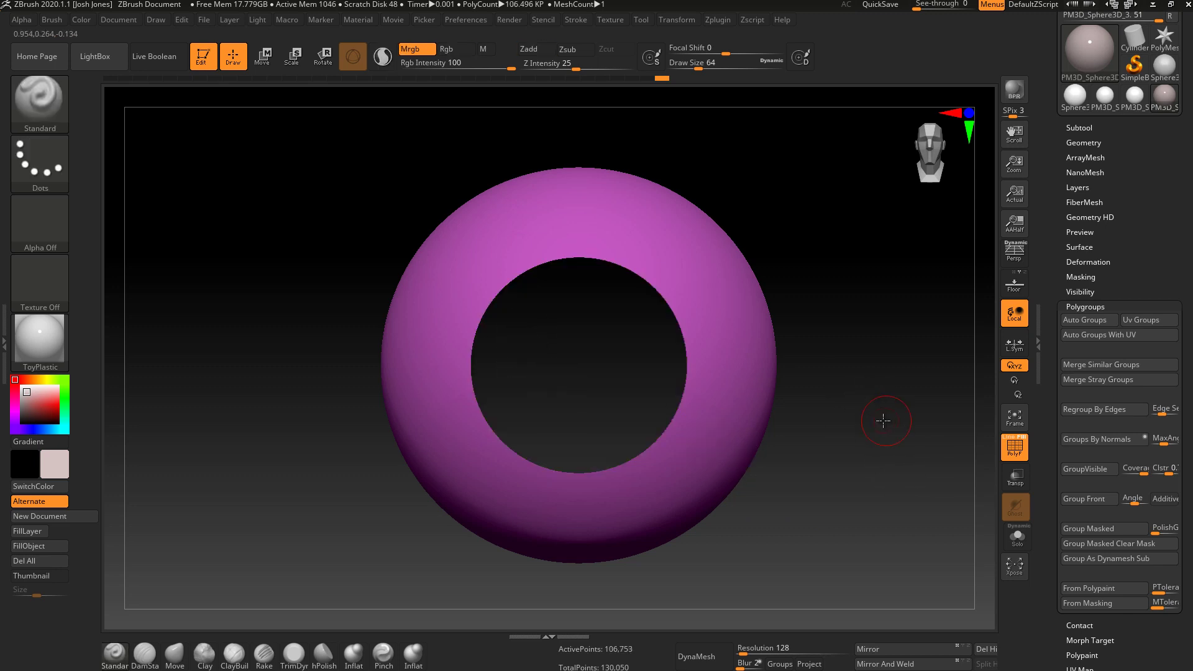
mouse_move(841, 421)
left_mouse_down()
mouse_move(801, 423)
mouse_move(871, 423)
left_mouse_up()
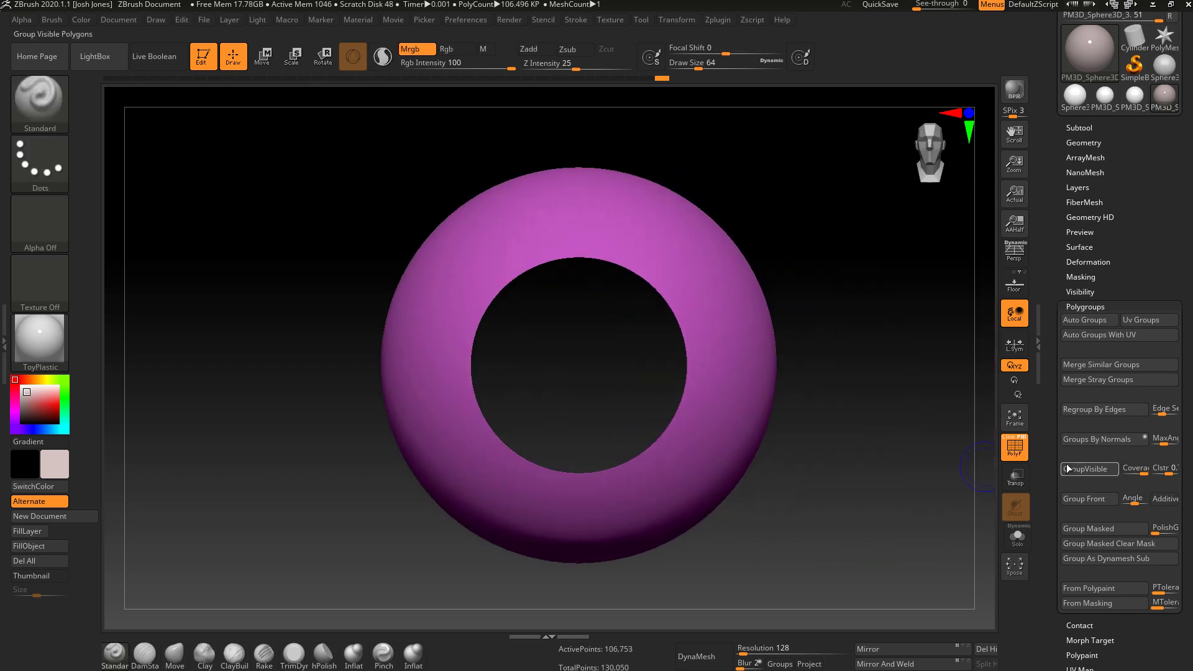
left_click(847, 454, "ctrl+shift")
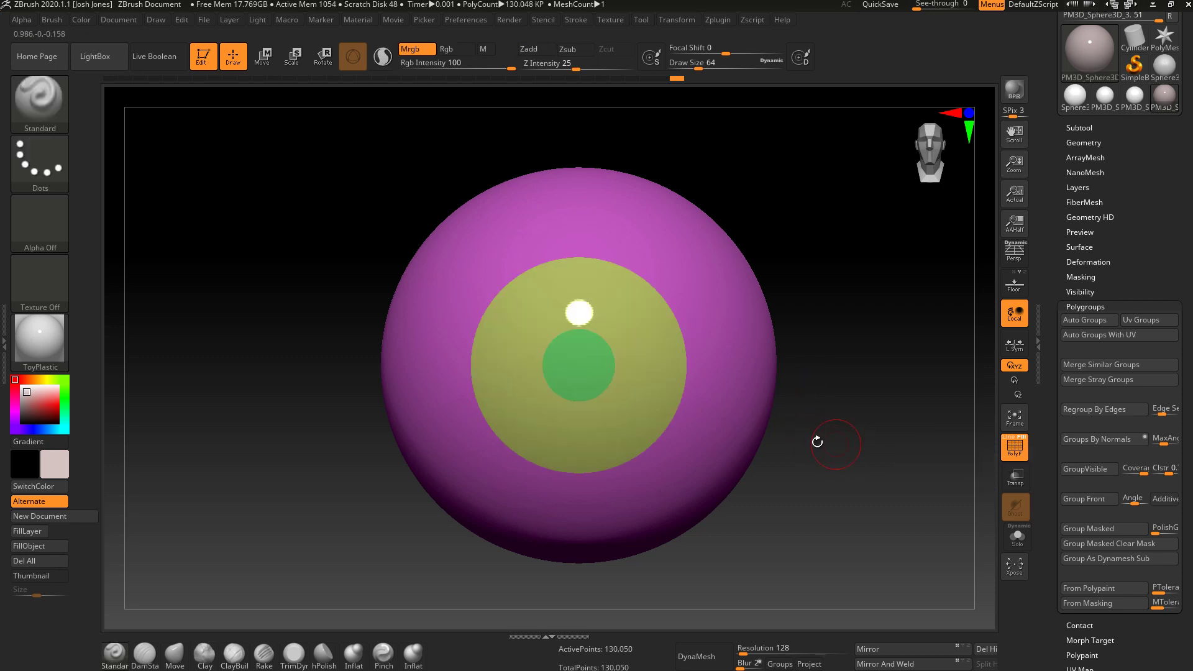
left_click_drag(819, 442, 840, 444, "alt")
mouse_move(850, 443)
right_mouse_down("ctrl")
mouse_move(837, 437)
mouse_move(875, 437)
mouse_move(841, 437)
right_mouse_up("ctrl")
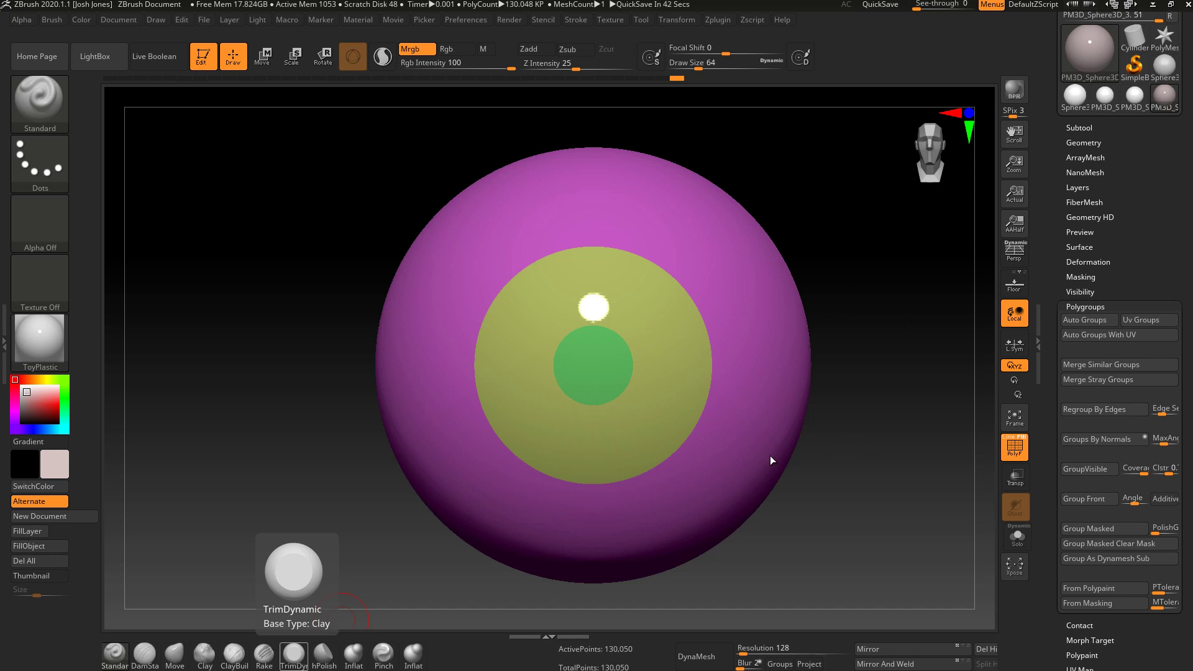
- Show only the iris and pupil polygroups, and mask them completely with a MaskPen Rect stroke
key("shift")
left_click(774, 409, "ctrl+shift")
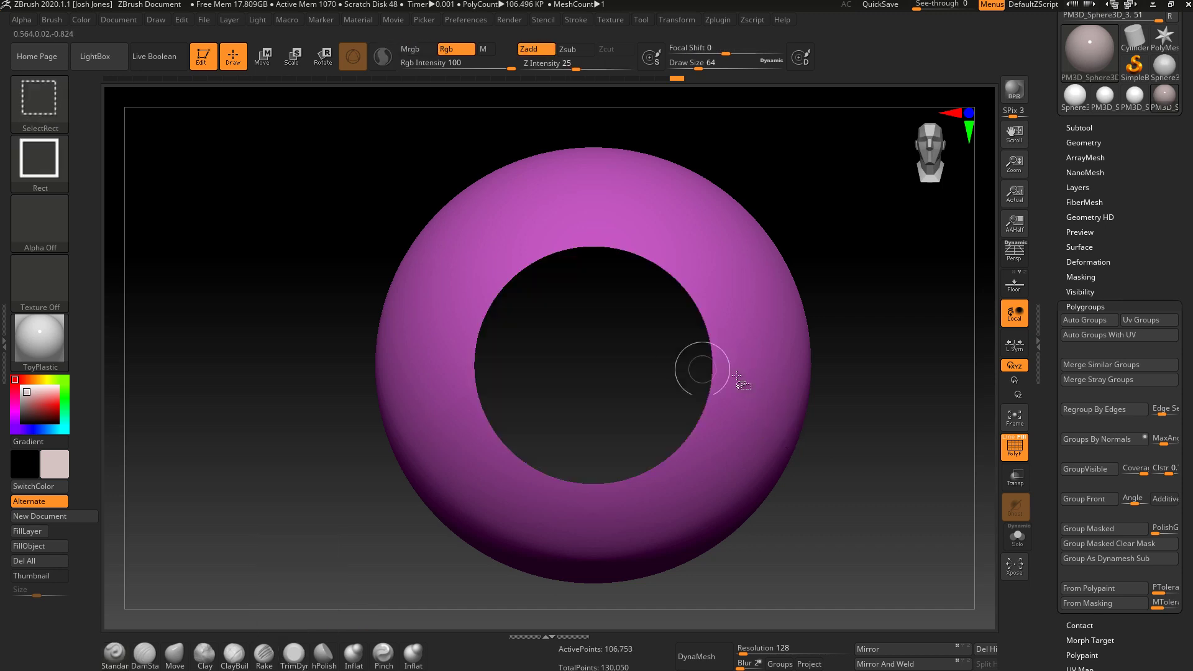
left_click(878, 287, "ctrl+shift")
left_click(802, 368, "ctrl+shift")
left_click_drag(866, 278, 953, 405, "ctrl+shift")
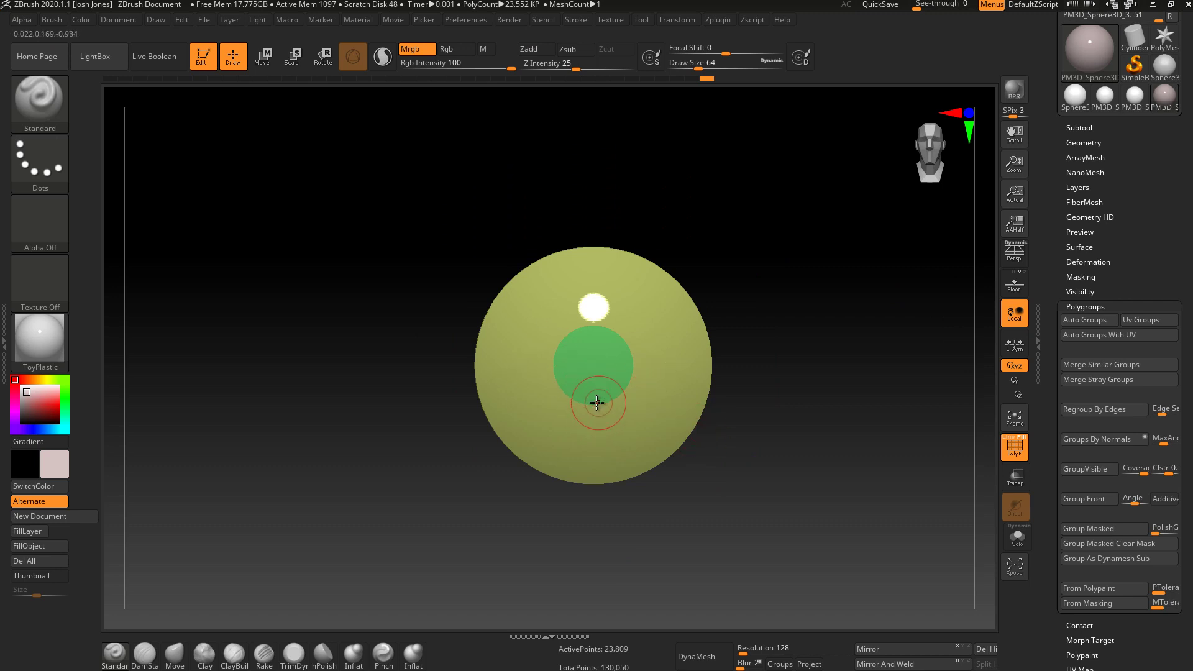
left_click(40, 165, "ctrl")
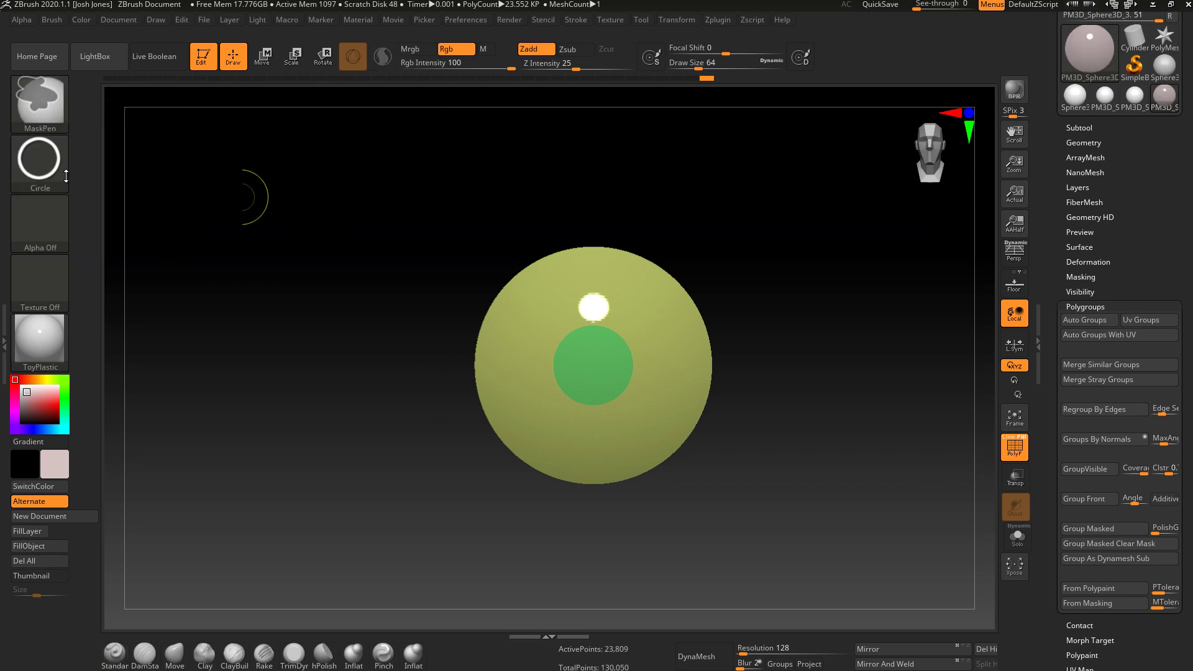
left_click(49, 173)
left_click(474, 181)
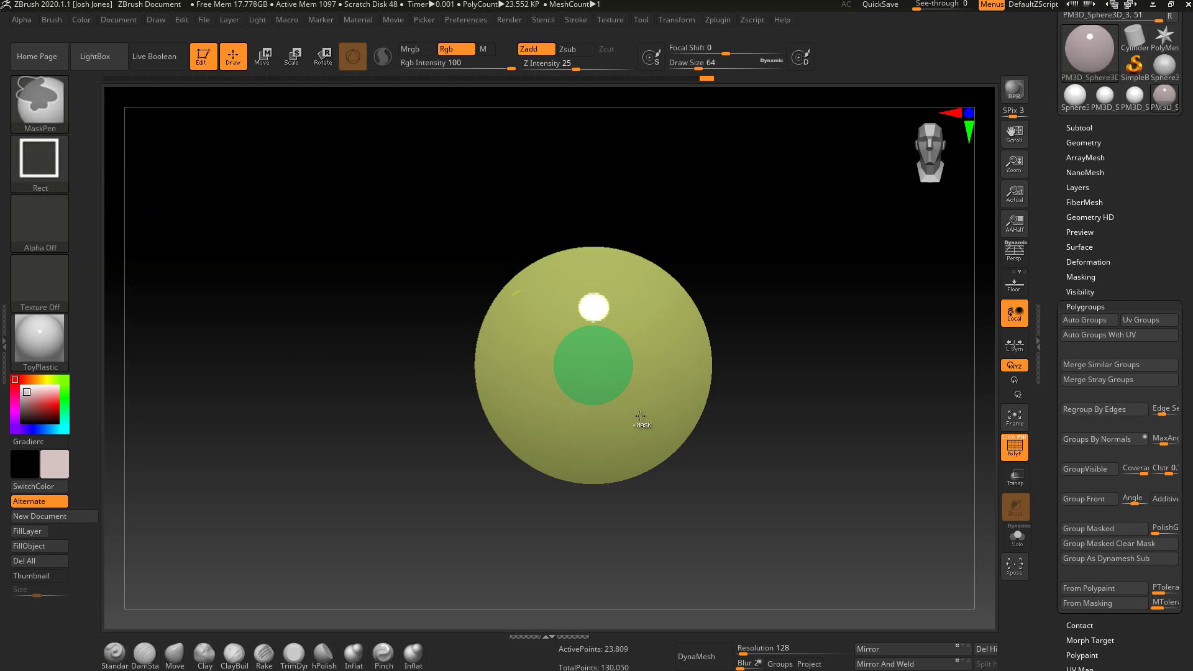
mouse_move(591, 362)
left_mouse_down("ctrl")
mouse_move(735, 498)
mouse_move(770, 549)
left_mouse_up("ctrl")
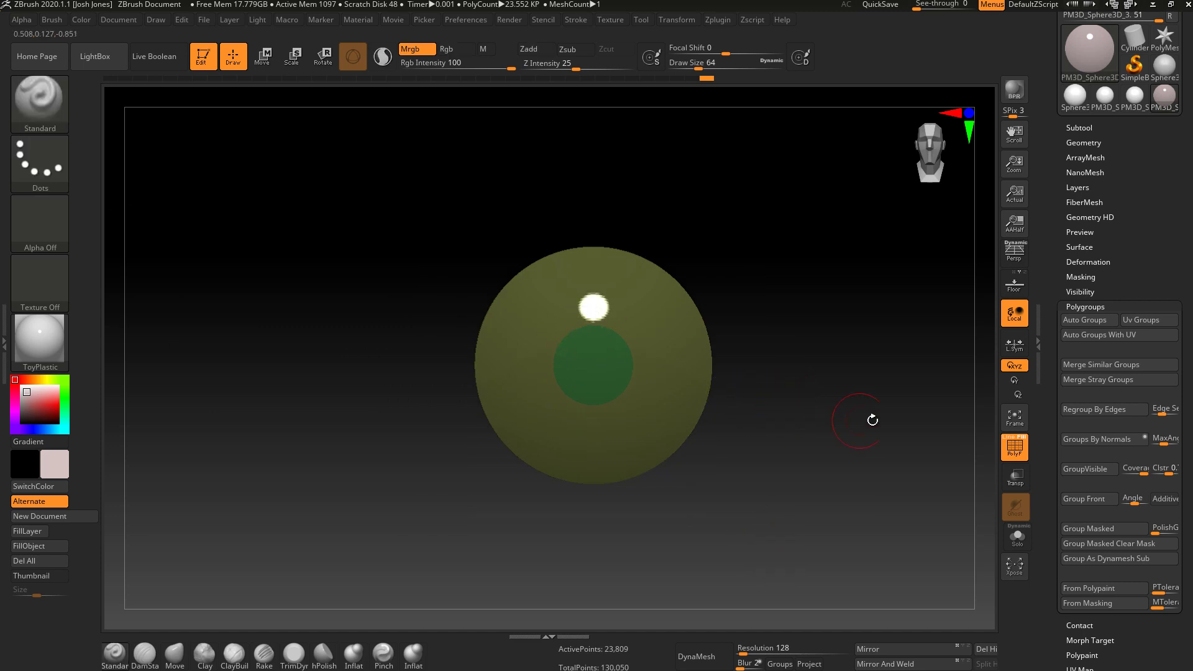
- Show the whole eye and invert the mask so only the iris and pupil can be sculpted
left_click(835, 314, "ctrl+shift")
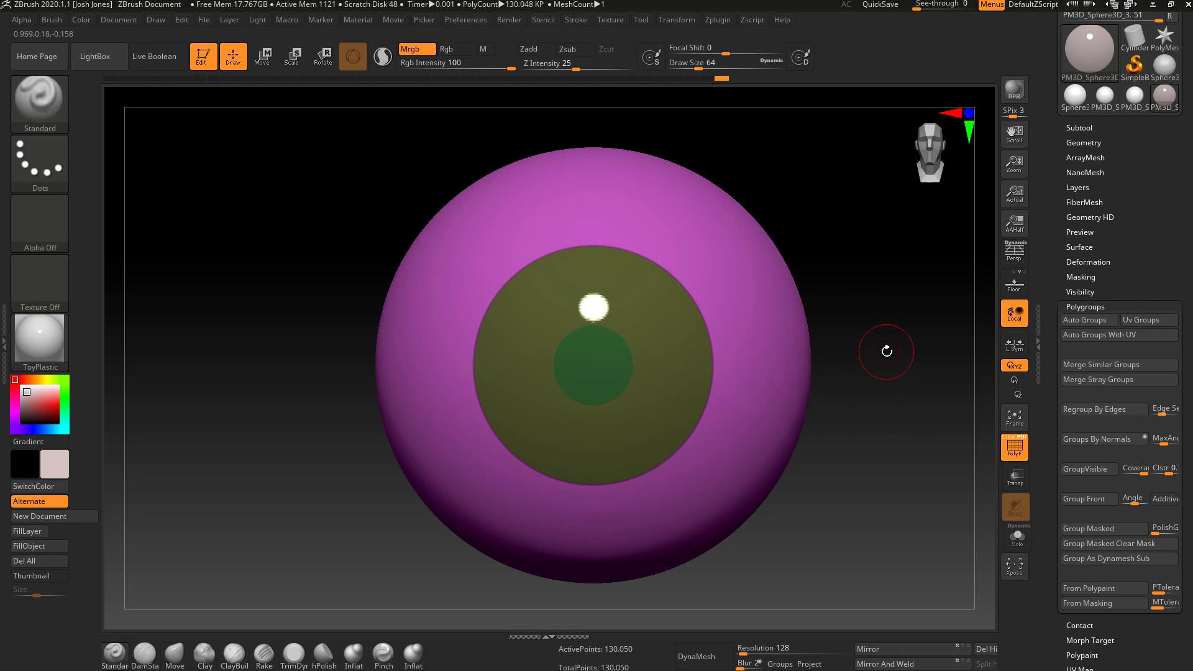
key("ctrl")
left_click(890, 317, "ctrl")
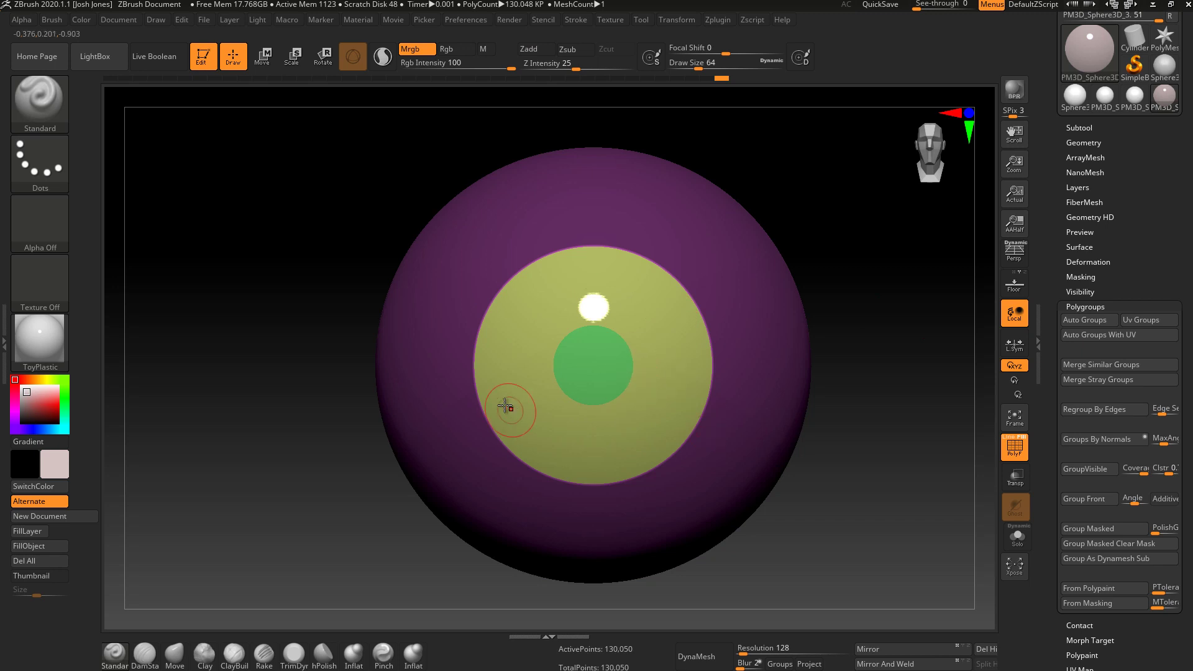
- Set the Standard brush to Draw Size 408 and Focal Shift -41, with Zadd on and colour painting off
left_click(118, 660)
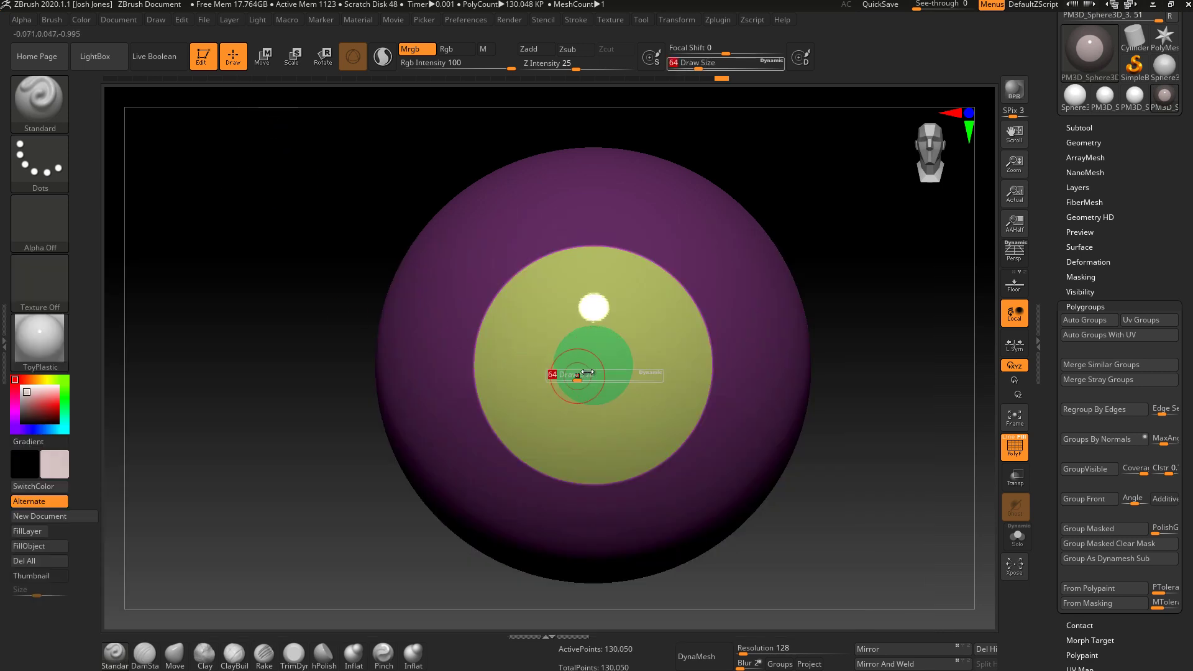
key("s")
mouse_move(578, 375)
left_mouse_down()
mouse_move(624, 375)
mouse_move(569, 366)
left_mouse_up()
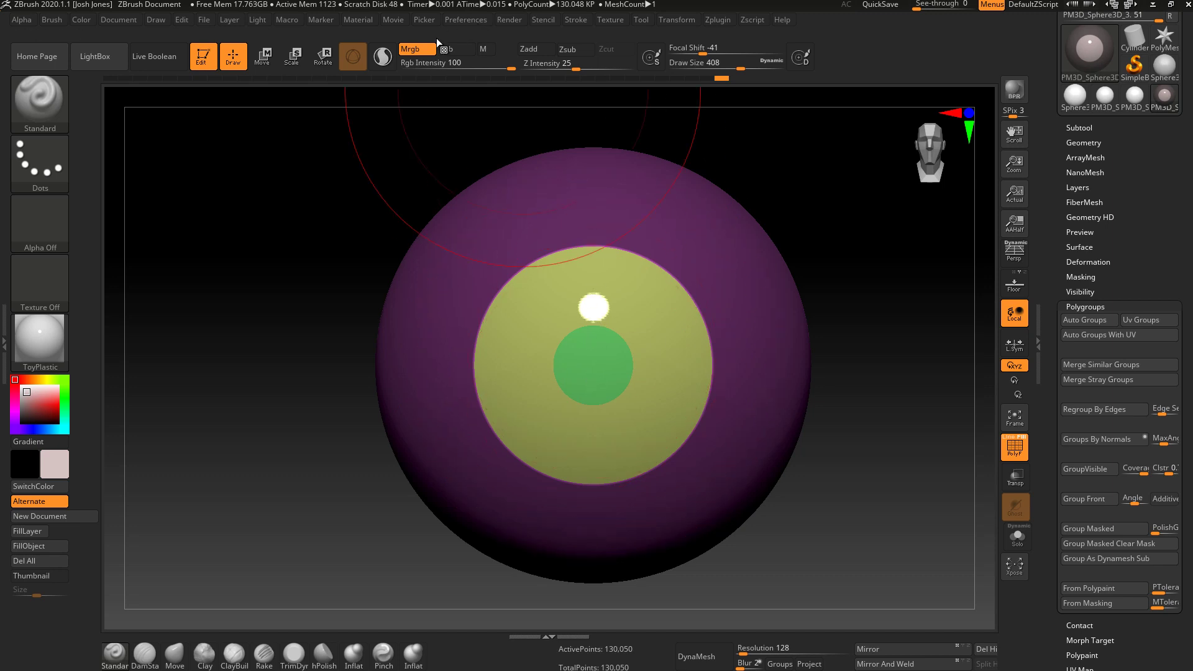
left_click(532, 50)
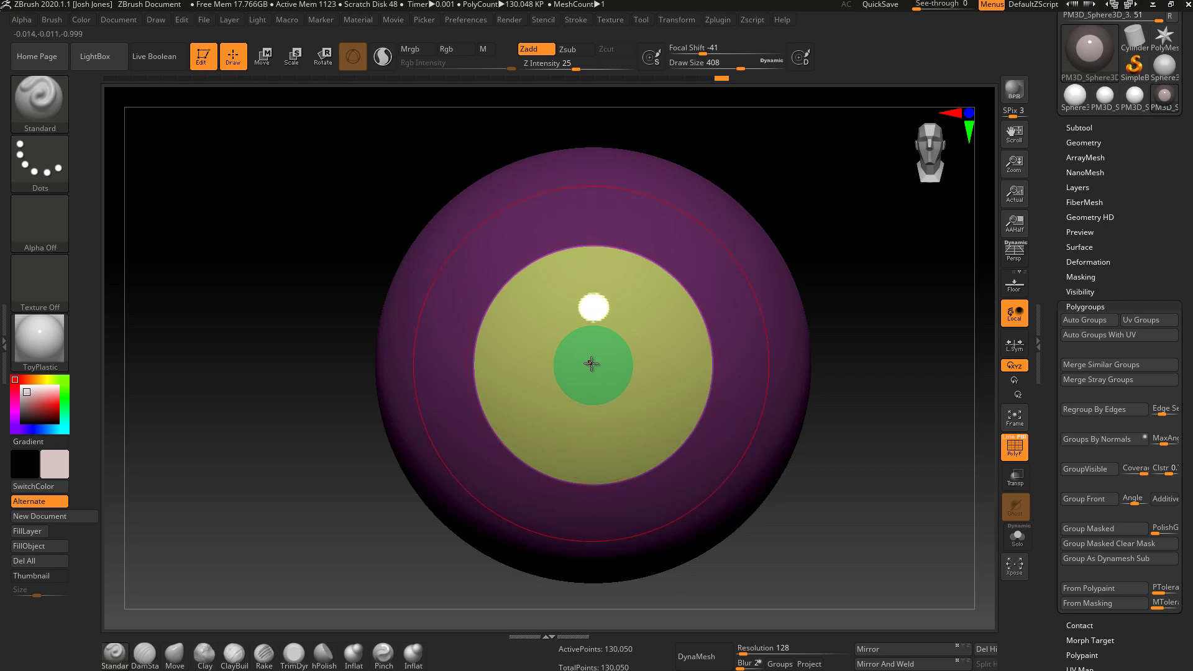
- Try sculpting the unmasked iris area with the Standard brush at Z Intensity 25, and undo the strokes
left_click(1015, 449)
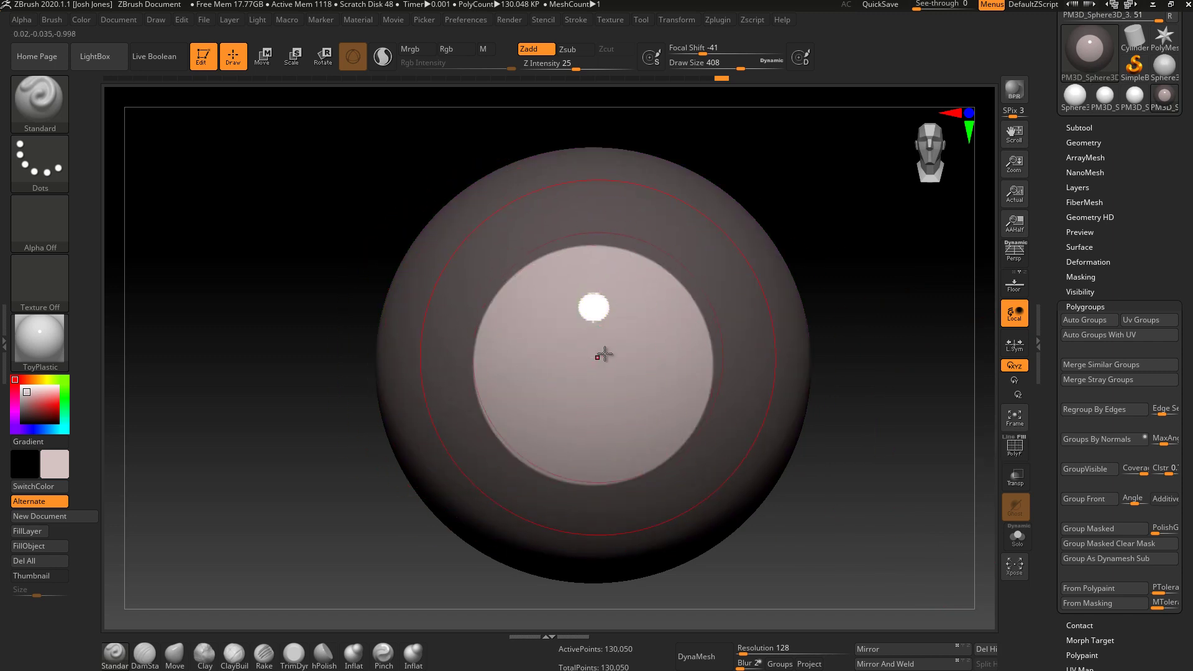
mouse_move(606, 352)
left_mouse_down()
mouse_move(586, 349)
mouse_move(637, 367)
mouse_move(584, 360)
mouse_move(601, 373)
left_mouse_up()
key("shift+f")
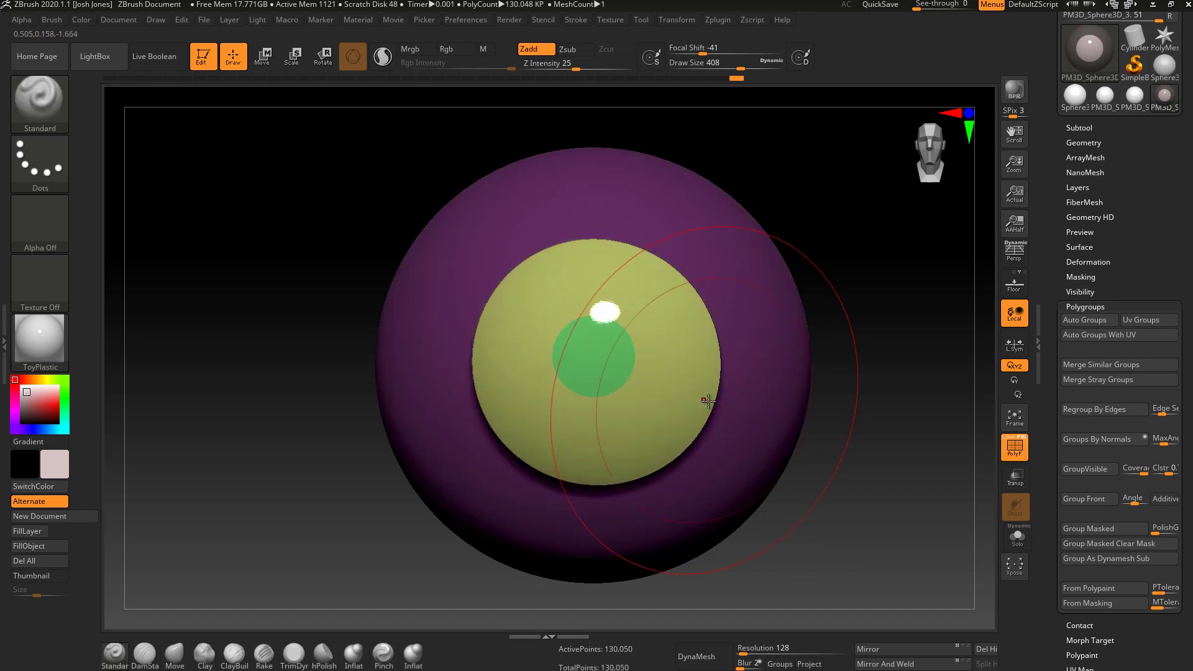
left_click(1011, 443)
mouse_move(883, 398)
left_mouse_down()
mouse_move(842, 415)
mouse_move(825, 399)
mouse_move(732, 433)
left_mouse_up()
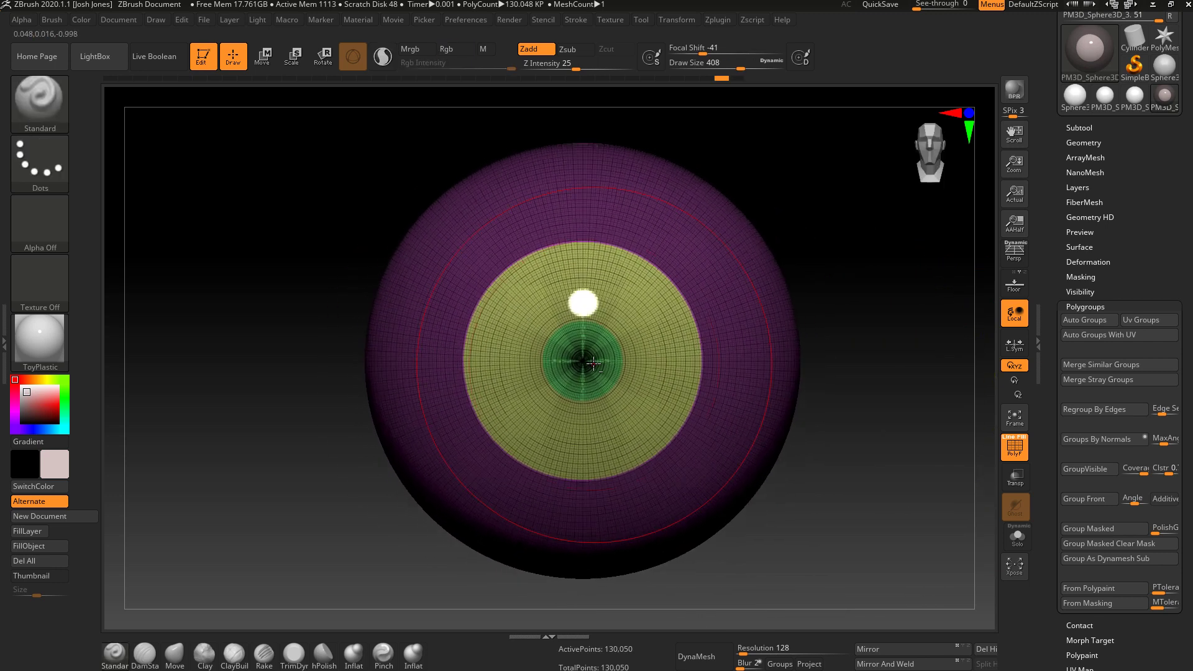
key("ctrl+shift+z")
right_click_drag(769, 435, 742, 431)
mouse_move(742, 431)
left_mouse_down()
mouse_move(746, 418)
mouse_move(684, 433)
left_mouse_up()
key("ctrl+z")
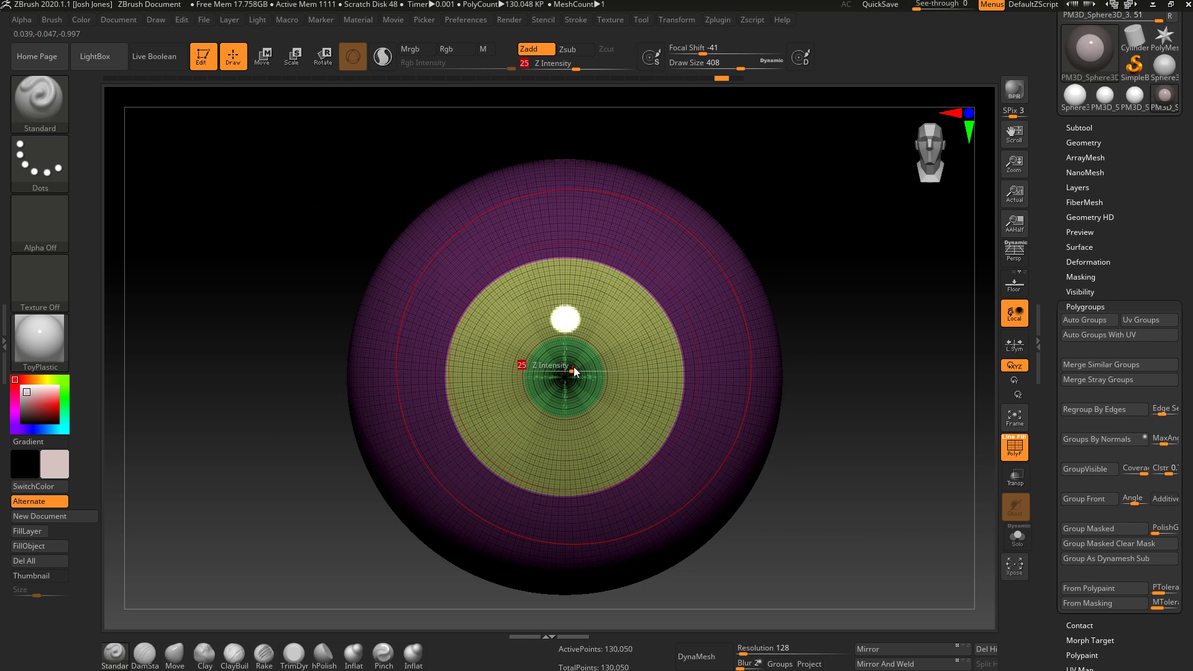
- Undo a test stroke made at Z Intensity 7, and set the brush to Z Intensity 8 and Focal Shift -20
left_click_drag(573, 367, 554, 368)
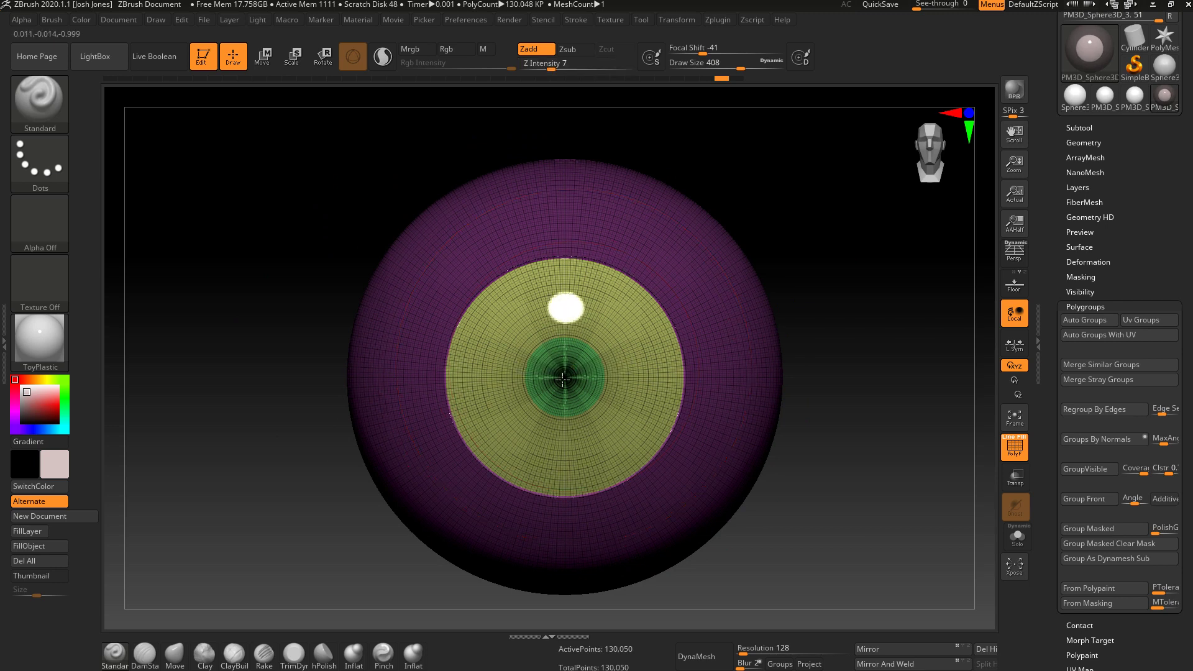
key("ctrl+shift+z")
mouse_move(702, 426)
right_mouse_down()
mouse_move(657, 417)
mouse_move(663, 322)
mouse_move(709, 426)
mouse_move(614, 392)
right_mouse_up()
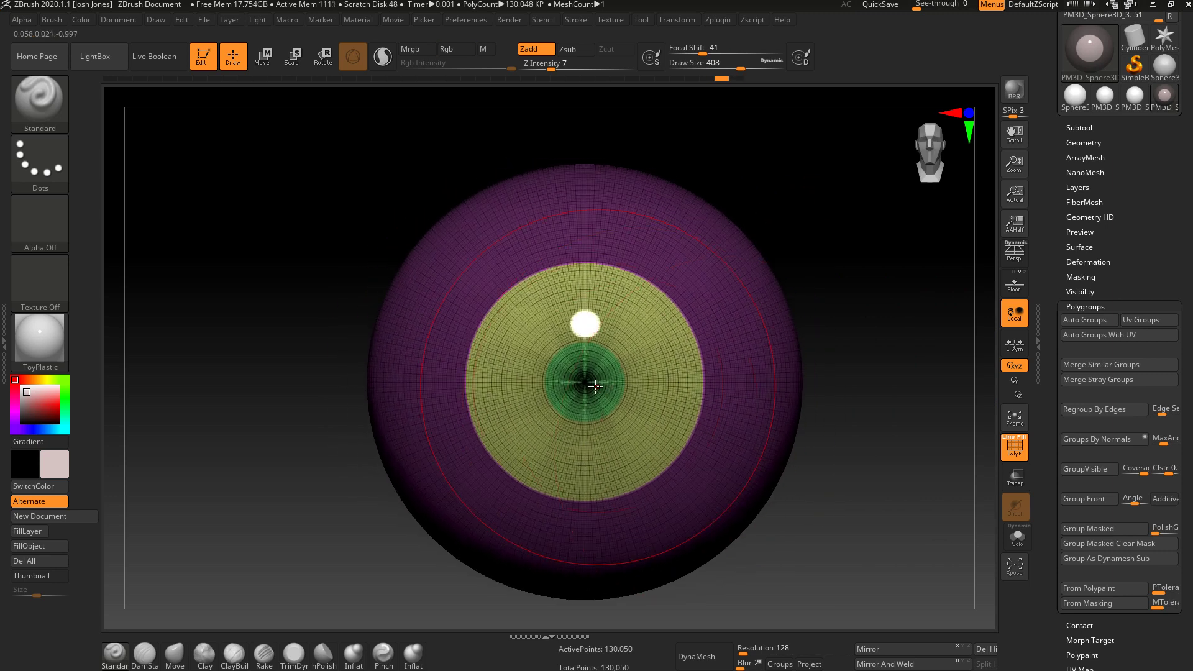
left_click_drag(594, 387, 591, 387)
left_click_drag(596, 386, 610, 387)
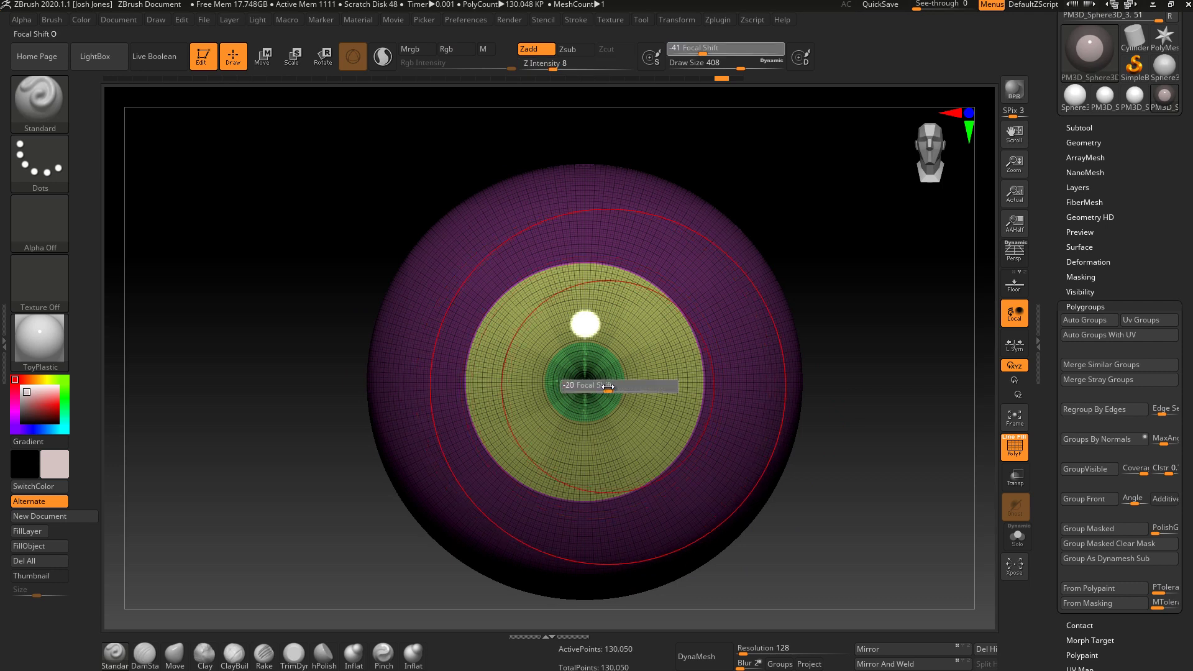
- Recess the iris and pupil into the eyeball with Standard brush strokes at the centre, and smooth the hollow
right_click_drag(607, 387, 580, 384)
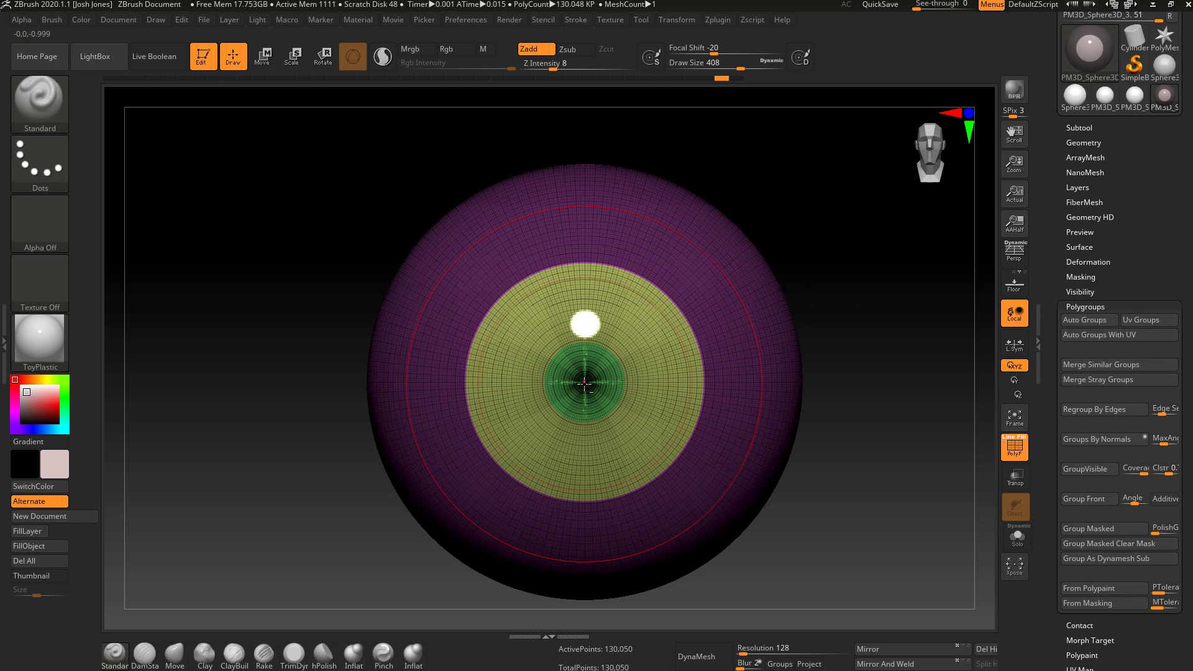
mouse_move(641, 408)
right_mouse_down()
mouse_move(573, 409)
mouse_move(629, 408)
mouse_move(608, 390)
mouse_move(666, 315)
mouse_move(740, 319)
mouse_move(622, 410)
mouse_move(461, 299)
mouse_move(493, 325)
mouse_move(592, 360)
right_mouse_up()
left_click_drag(591, 362, 568, 398, "shift")
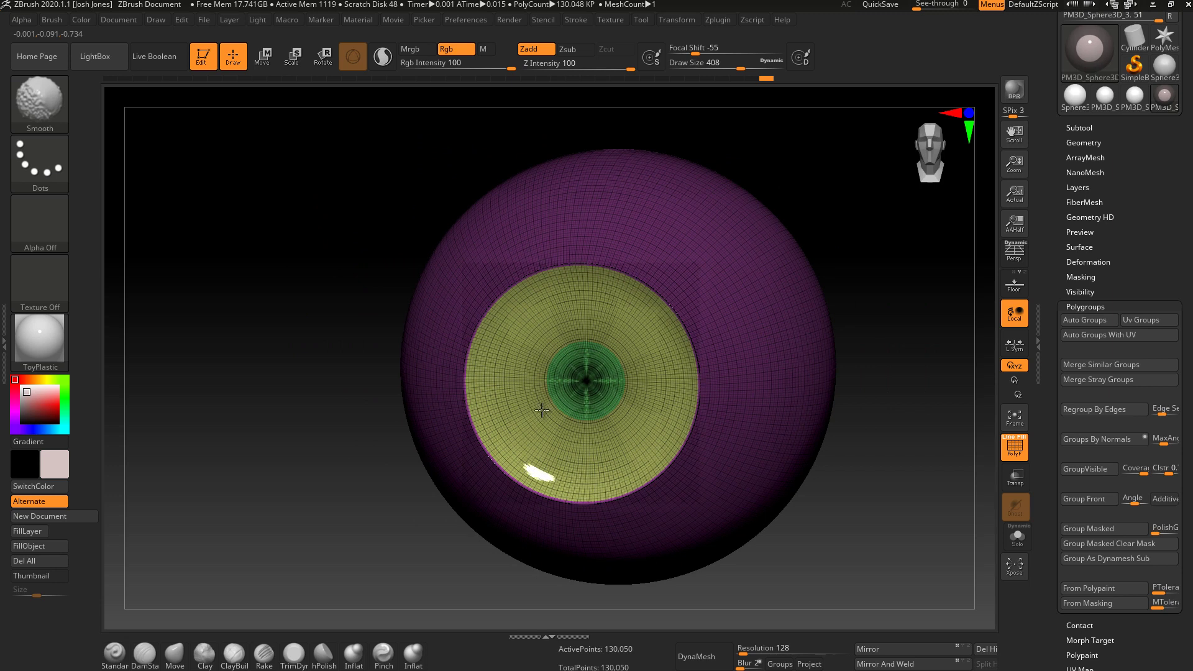
mouse_move(542, 410)
right_mouse_down()
mouse_move(650, 382)
mouse_move(626, 394)
mouse_move(578, 354)
mouse_move(619, 381)
right_mouse_up()
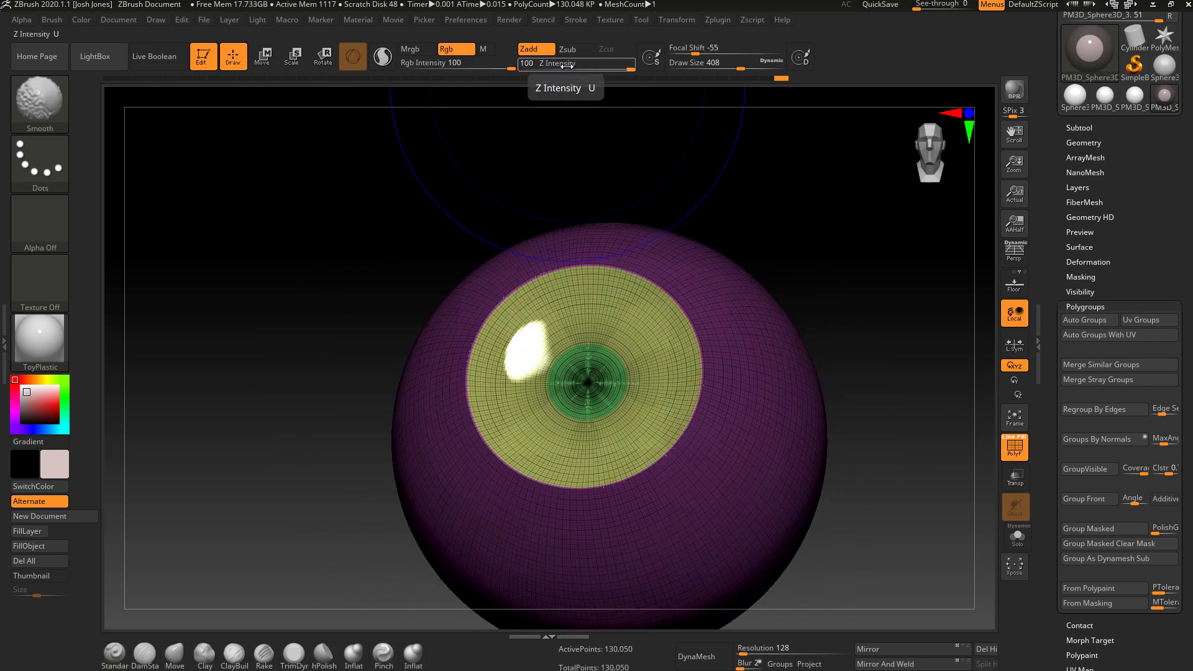
mouse_move(589, 274)
right_mouse_down()
mouse_move(592, 289)
mouse_move(472, 335)
mouse_move(599, 287)
right_mouse_up()
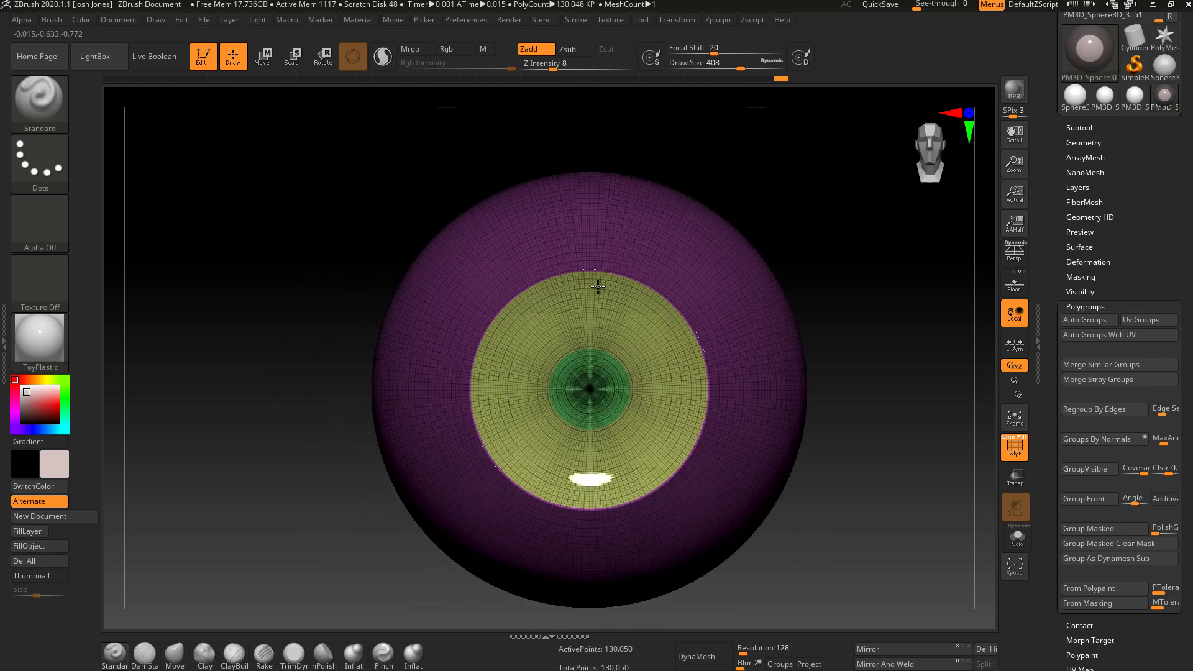
- Turn PolyFrame off and even out the recessed iris with the Smooth brush, checking its shape from an angle
left_click(1008, 444)
mouse_move(861, 424)
right_mouse_down()
mouse_move(799, 357)
mouse_move(879, 419)
mouse_move(826, 418)
right_mouse_up()
right_click_drag(604, 381, 620, 417)
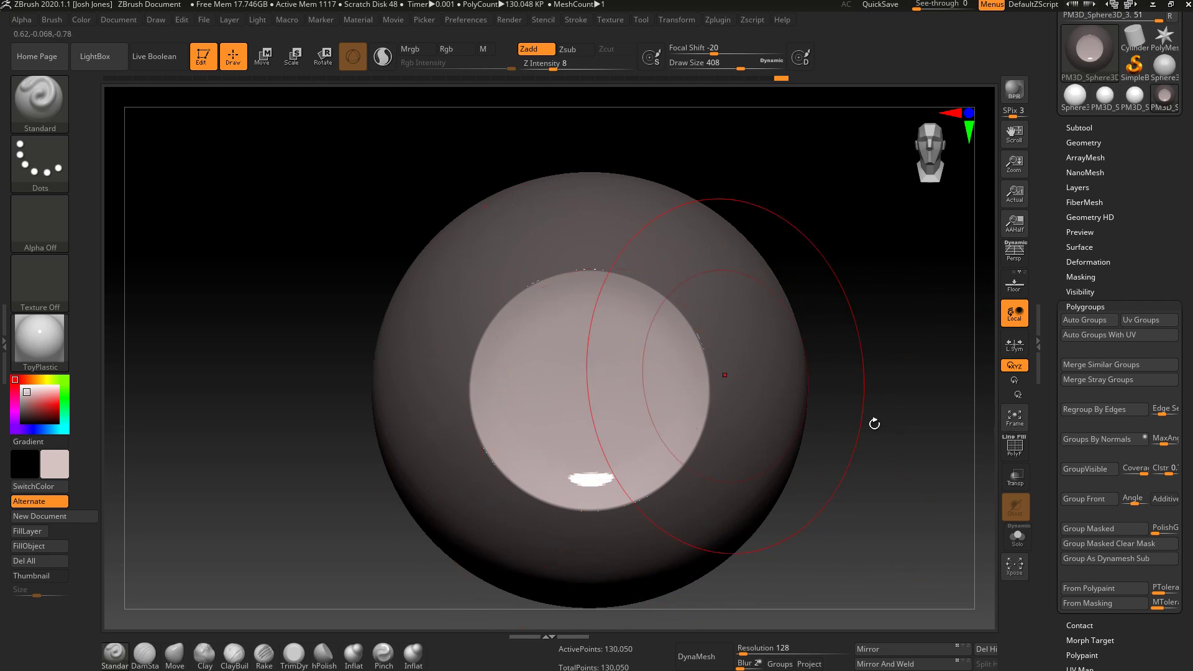
mouse_move(865, 432)
left_mouse_down()
mouse_move(777, 373)
mouse_move(870, 472)
mouse_move(821, 427)
left_mouse_up()
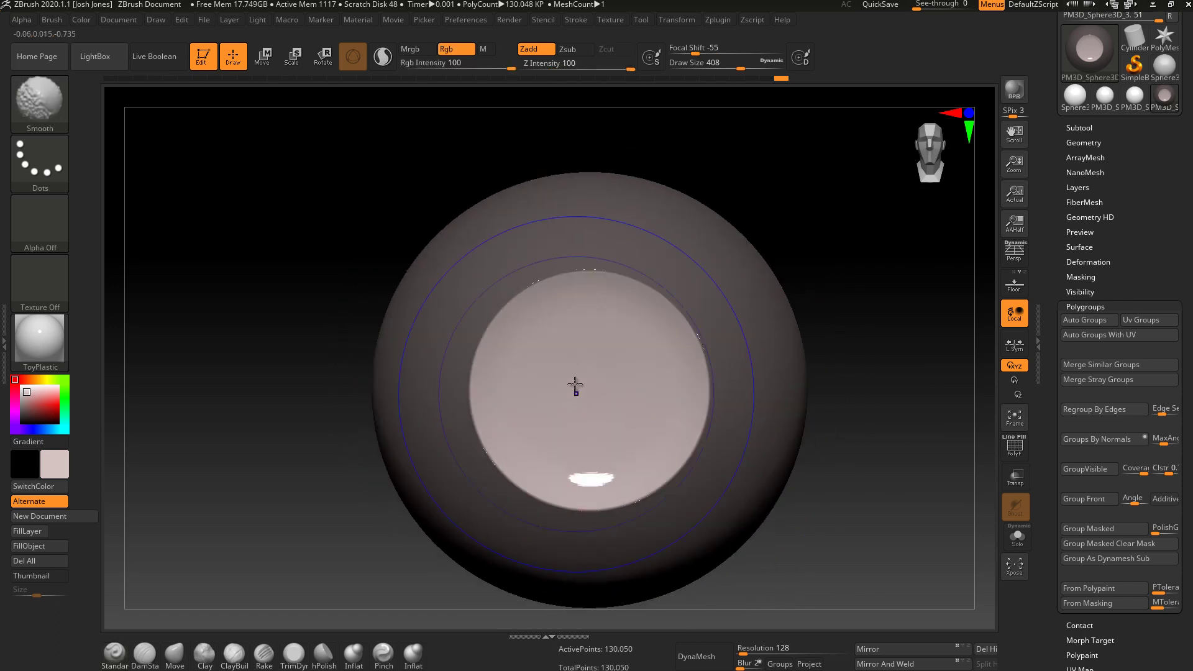
mouse_move(613, 402)
right_mouse_down()
mouse_move(589, 379)
mouse_move(589, 341)
mouse_move(614, 386)
mouse_move(607, 394)
right_mouse_up()
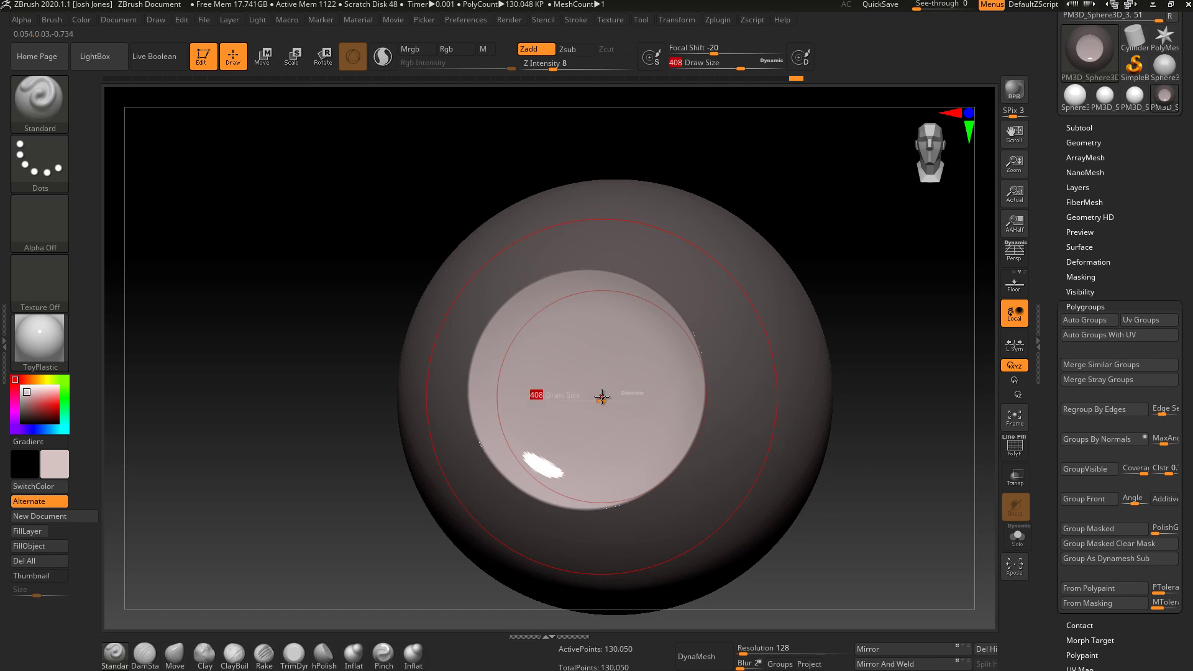
- Set the brush Draw Size to 262 and smooth the recessed iris area
left_click_drag(585, 396, 586, 396)
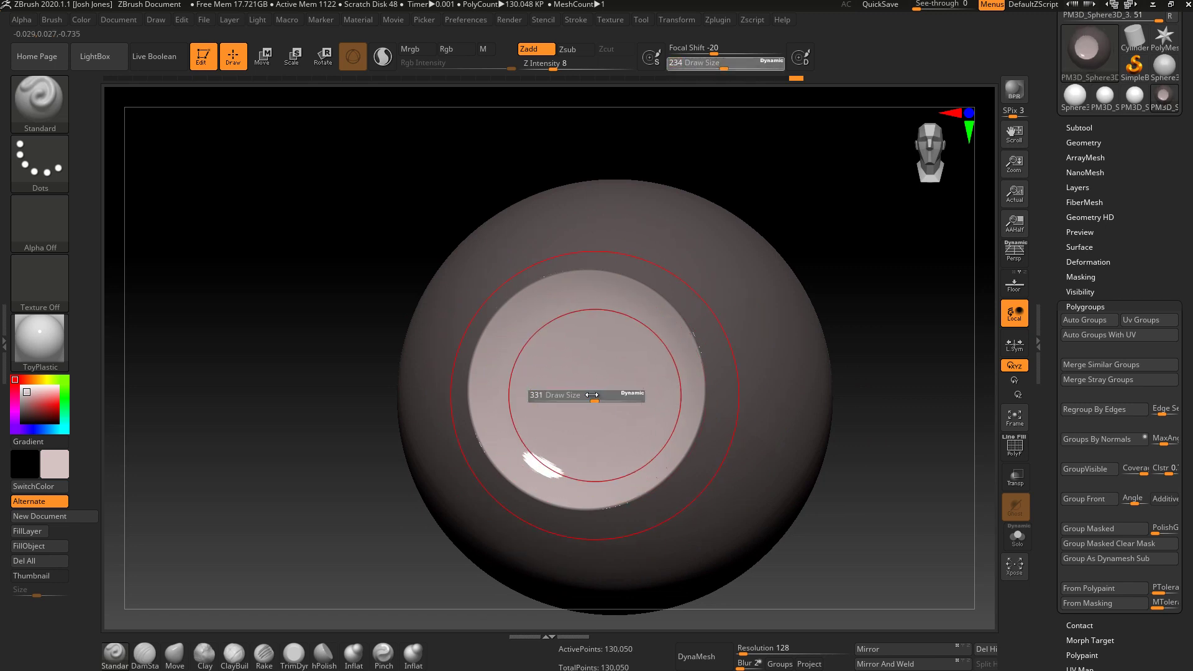
right_click_drag(584, 396, 583, 401)
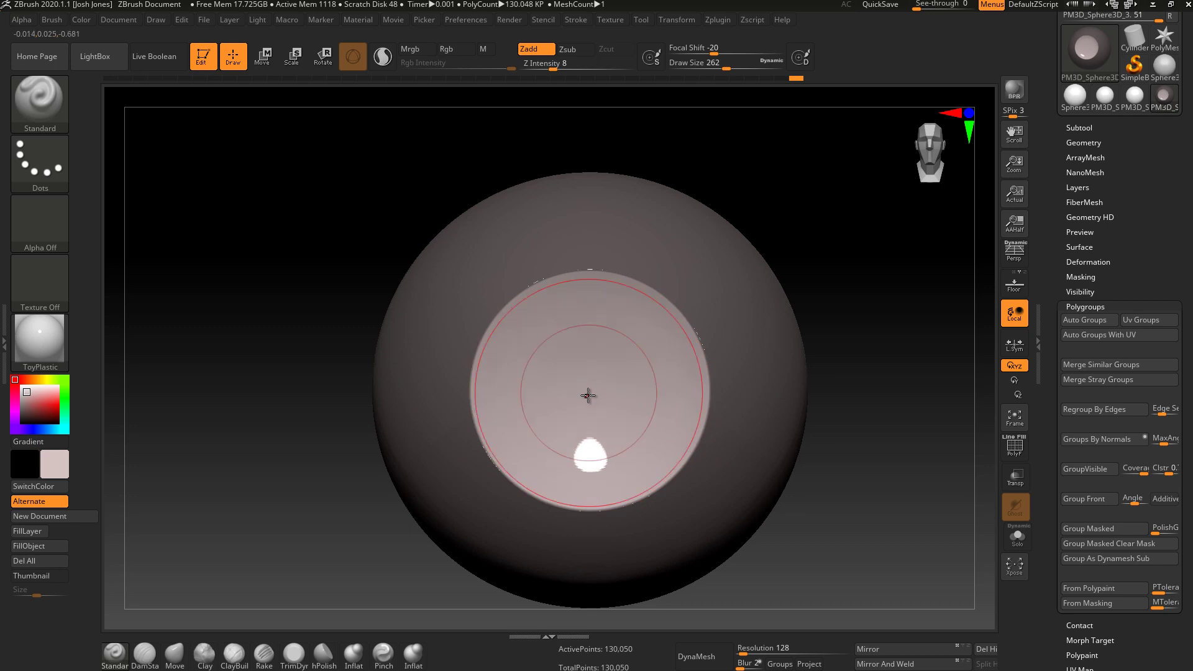
key("shift")
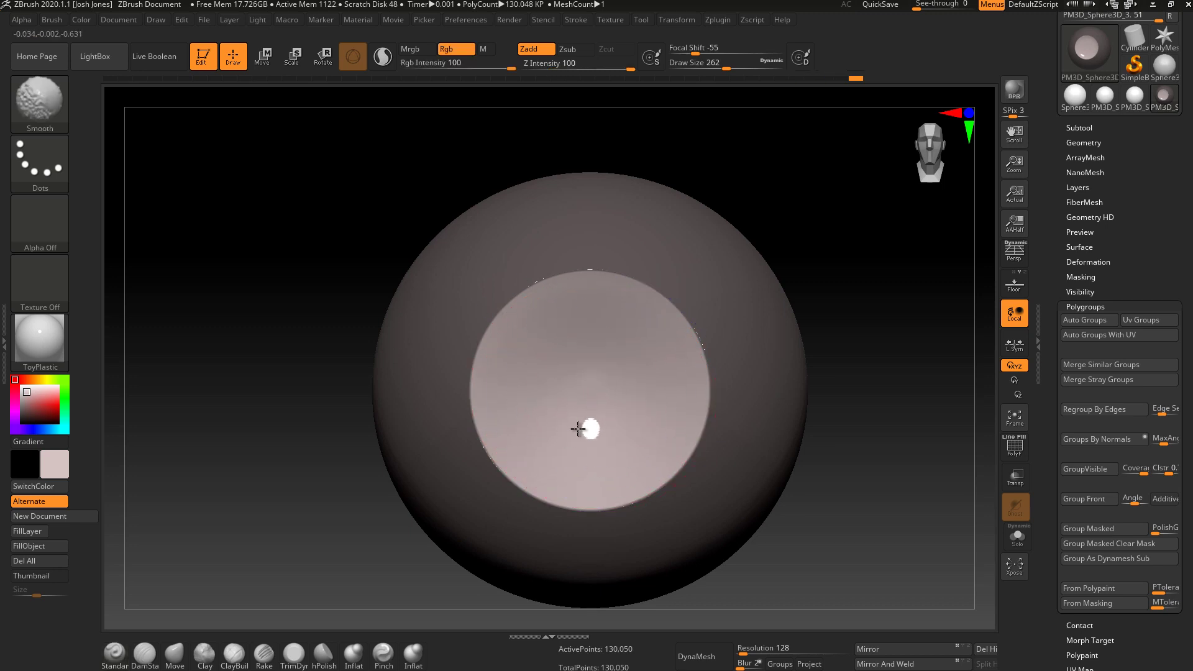
mouse_move(582, 430)
right_mouse_down()
mouse_move(655, 469)
mouse_move(639, 421)
mouse_move(658, 407)
mouse_move(657, 444)
mouse_move(586, 411)
right_mouse_up()
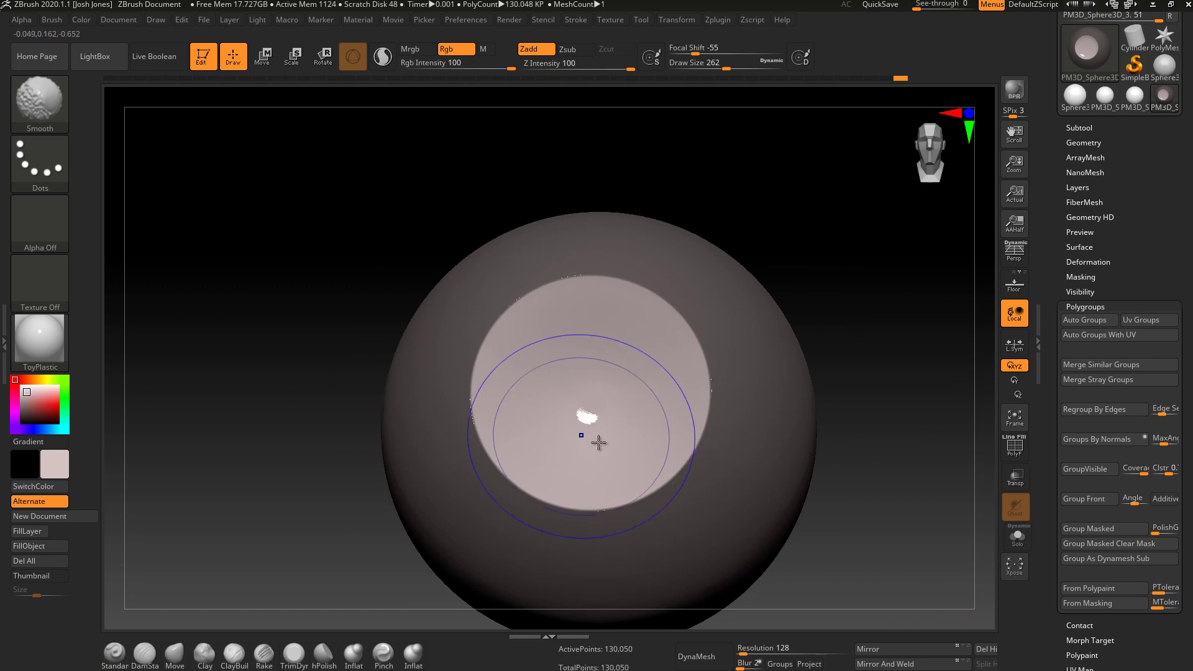
- Turn PolyFrame on and smooth the iris and pupil hollow, checking it from an angle and from the front
key("shift+f")
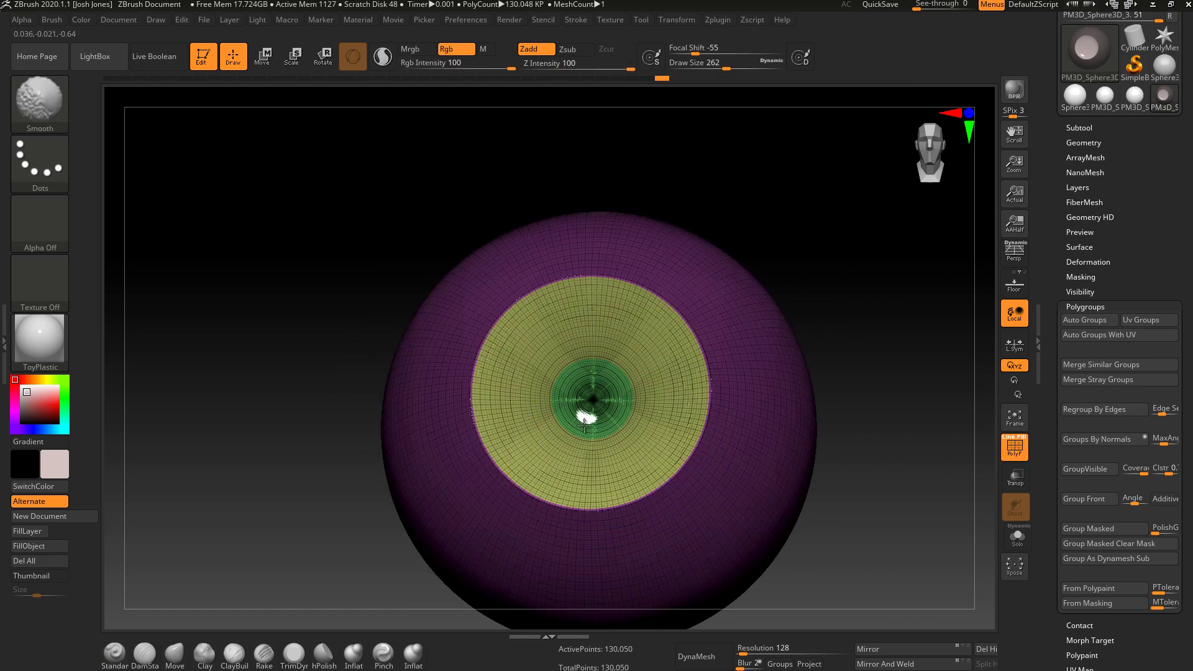
mouse_move(586, 425)
right_mouse_down()
mouse_move(653, 468)
mouse_move(696, 447)
mouse_move(647, 421)
mouse_move(570, 416)
right_mouse_up()
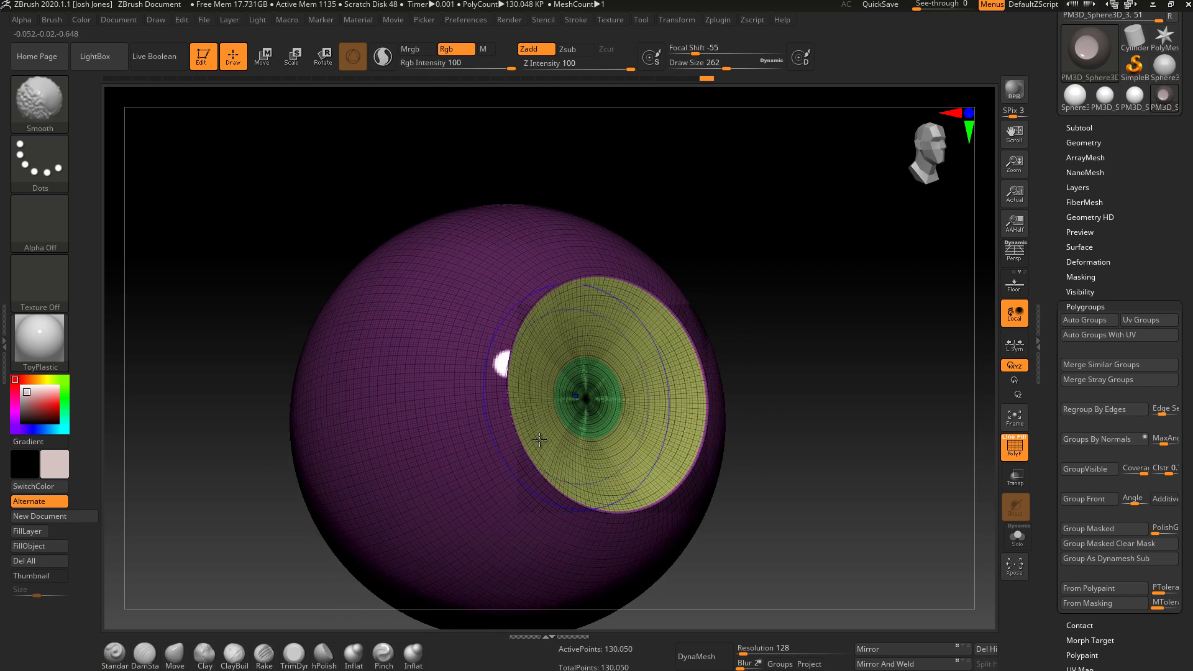
mouse_move(553, 456)
right_mouse_down("shift")
mouse_move(554, 479)
mouse_move(621, 460)
mouse_move(594, 497)
right_mouse_up("shift")
key("shift")
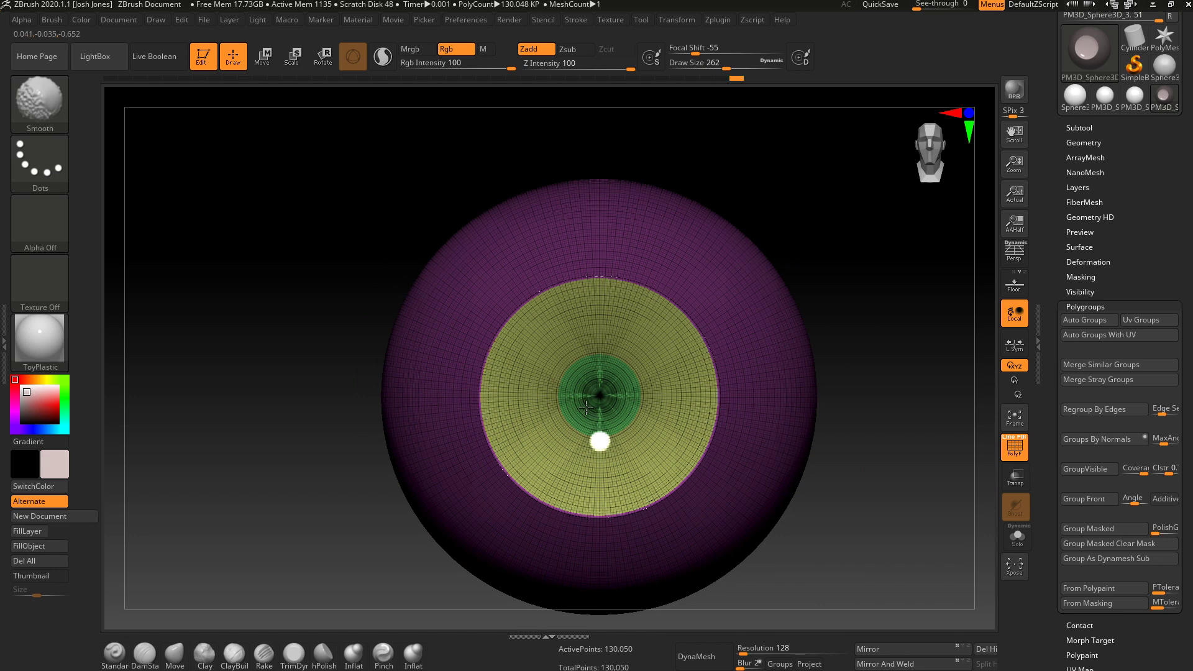
mouse_move(652, 420)
right_mouse_down()
mouse_move(617, 309)
mouse_move(628, 391)
mouse_move(609, 404)
mouse_move(653, 434)
right_mouse_up()
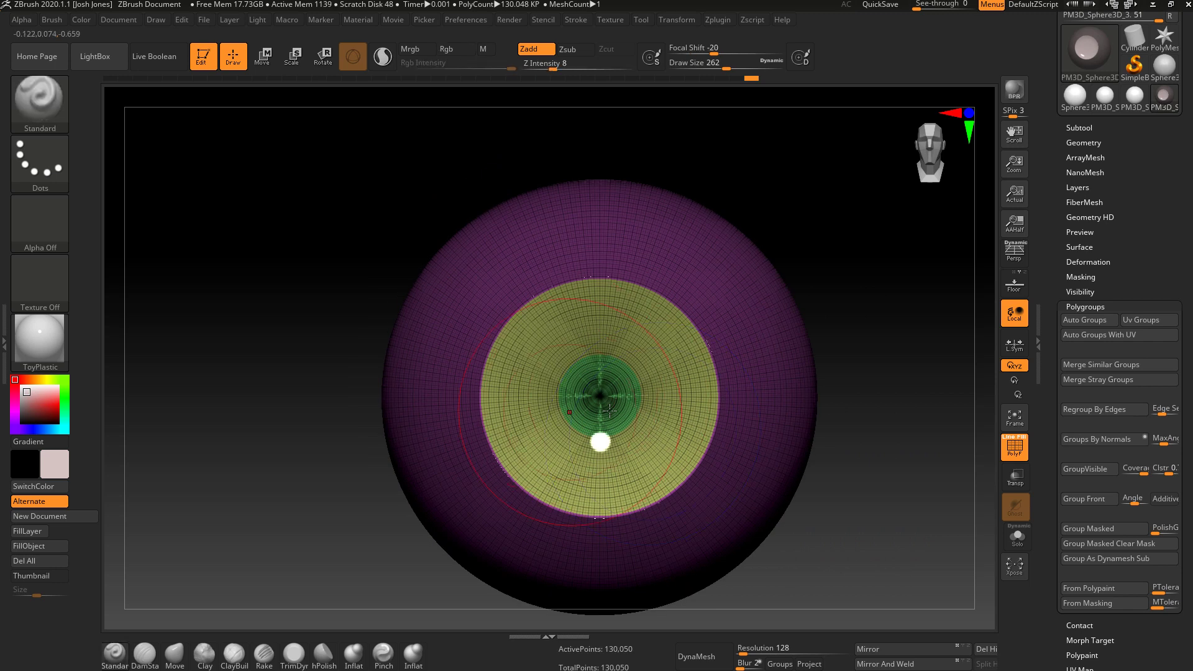
- Refine the iris hollow at Draw Size 415, and reduce the Draw Size to 177
key("shift")
mouse_move(616, 373)
left_mouse_down("shift")
mouse_move(579, 420)
mouse_move(590, 413)
mouse_move(523, 404)
left_mouse_up("shift")
key("s")
mouse_move(643, 471)
right_mouse_down()
mouse_move(606, 454)
mouse_move(607, 495)
mouse_move(600, 429)
right_mouse_up()
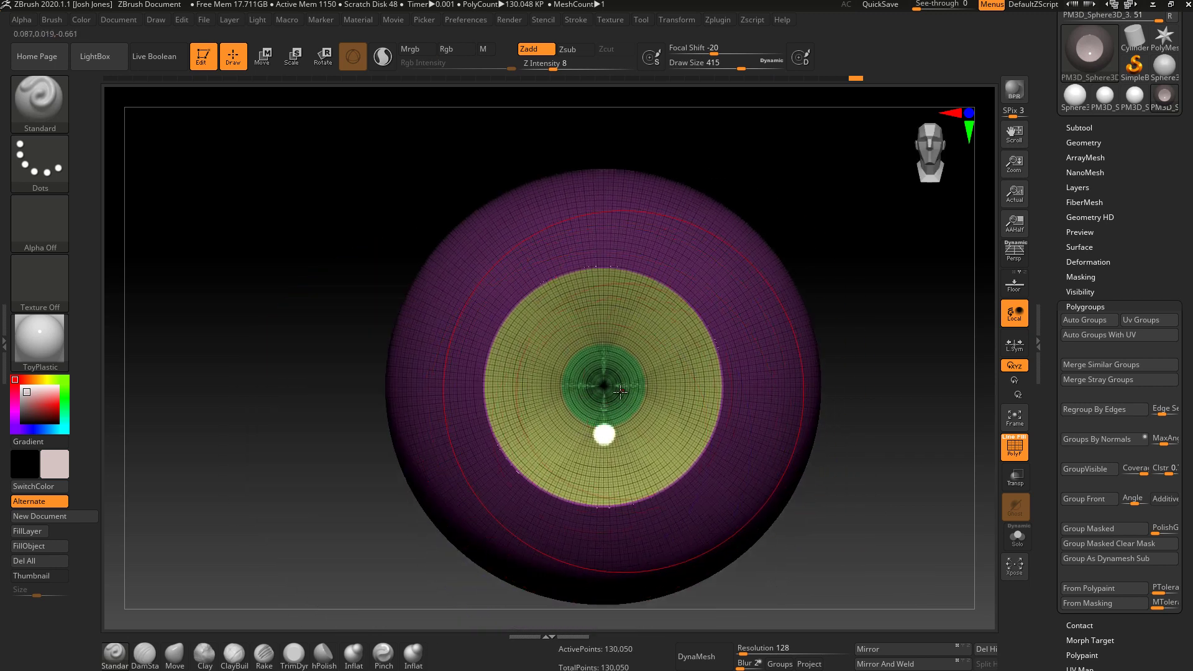
key("s")
left_click_drag(617, 395, 593, 394)
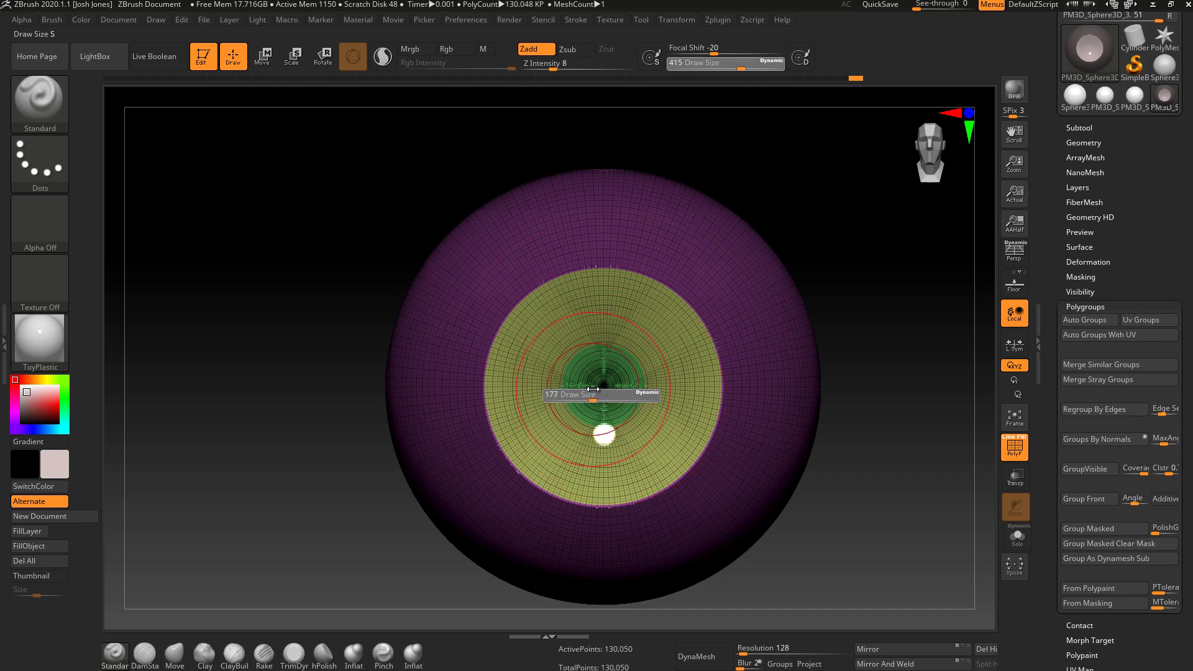
- Isolate the pupil polygroup, mask it completely, and show the whole eyeball again
key("ctrl")
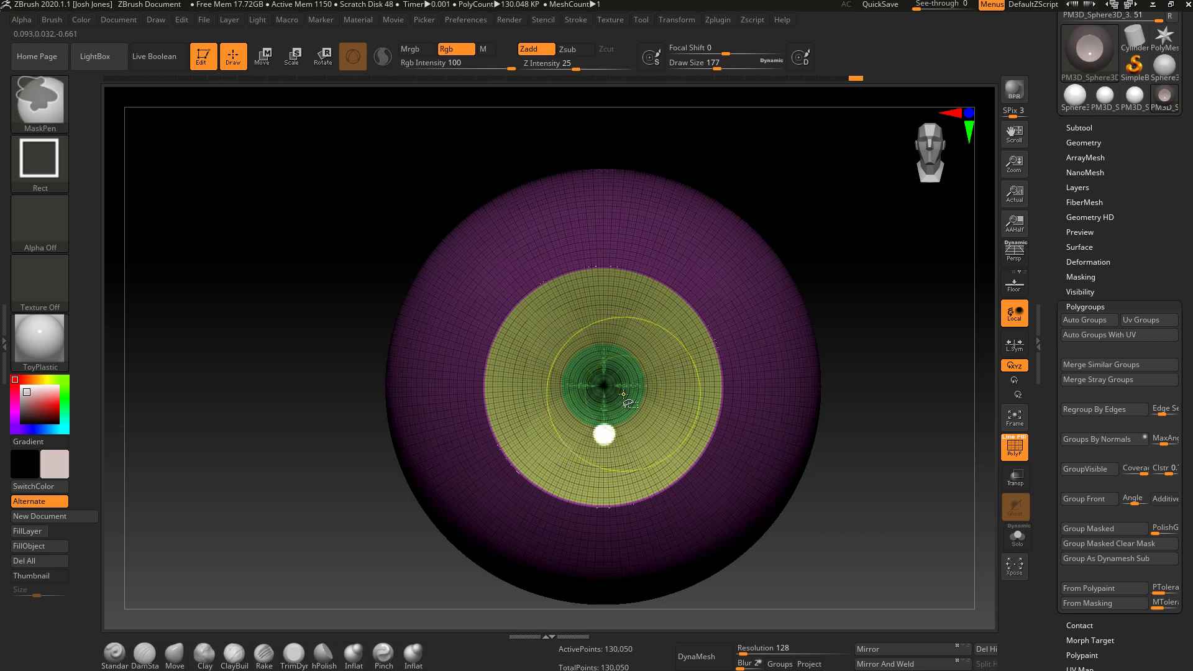
left_click(622, 393, "ctrl+shift")
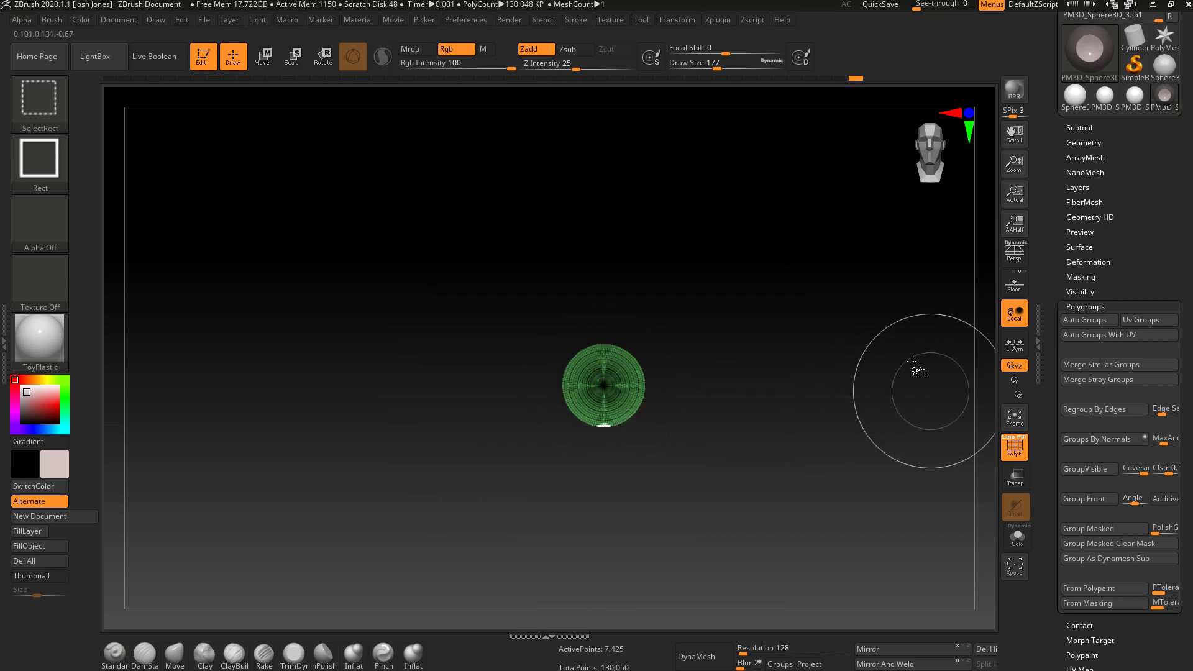
left_click_drag(861, 343, 921, 415, "ctrl+shift")
key("ctrl+z")
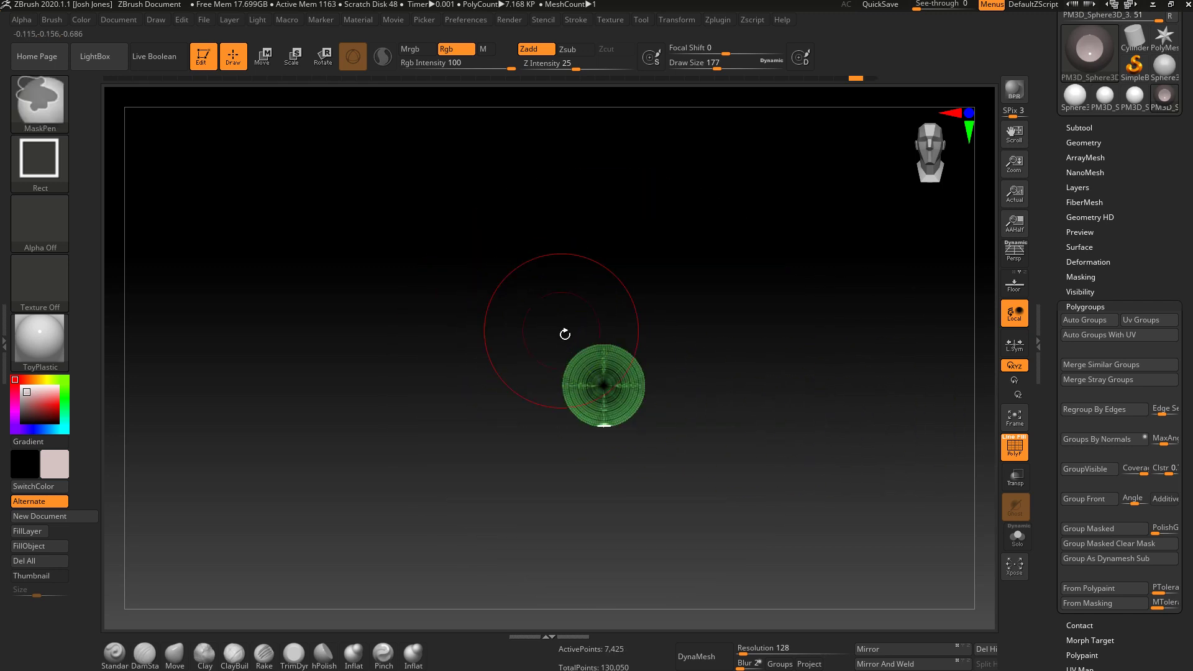
left_click_drag(542, 314, 722, 525, "ctrl")
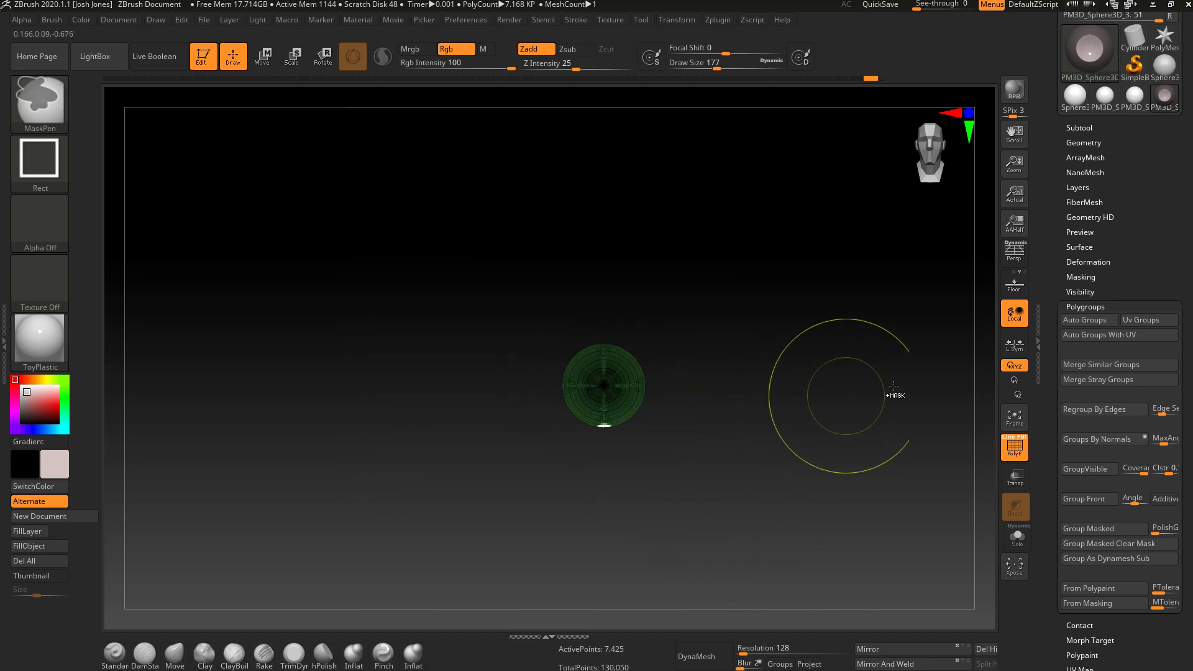
left_click(870, 391, "ctrl+shift")
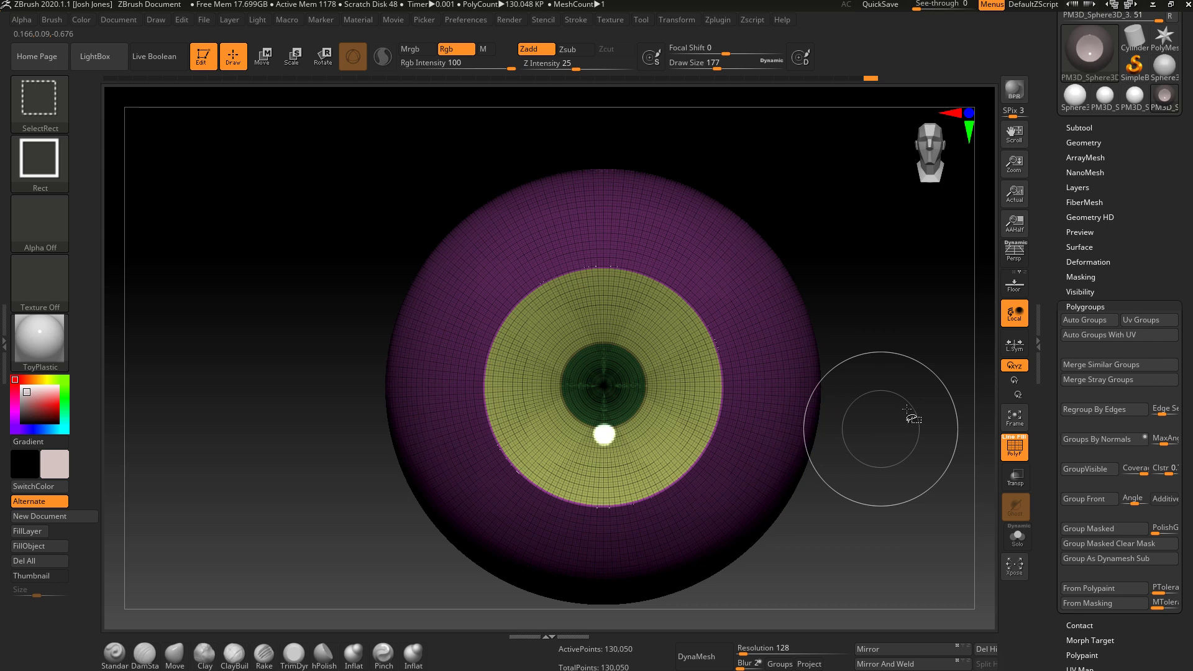
- Invert the mask, turn PolyFrame off, and clear all masking from the eyeball
key("alt")
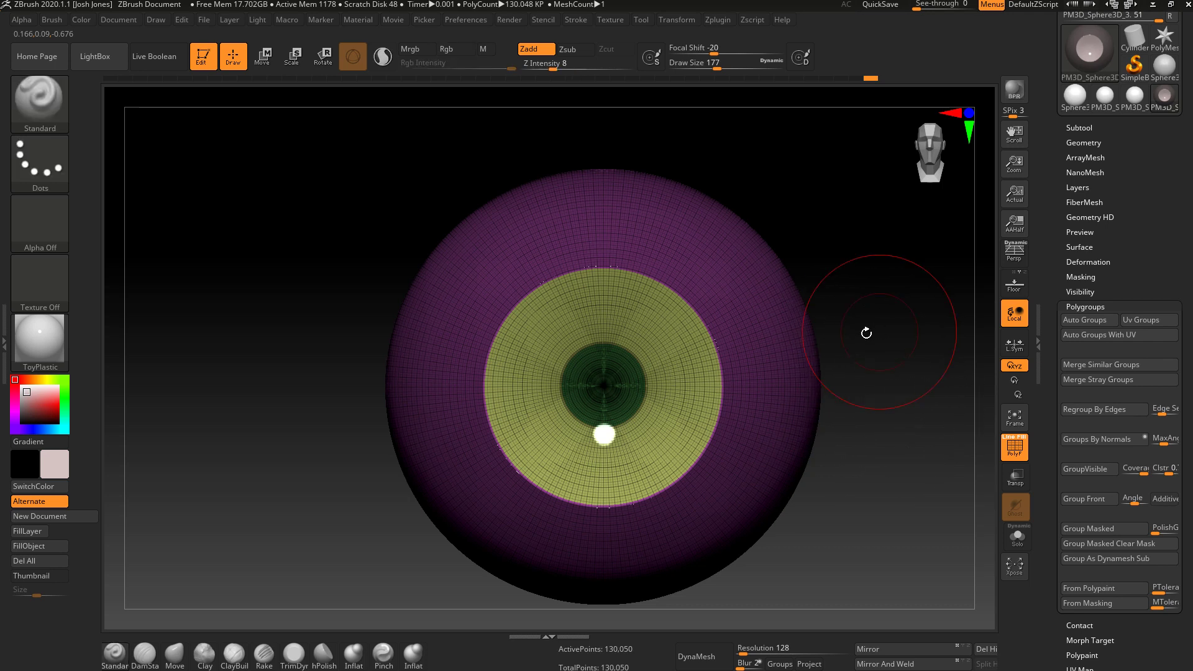
key("ctrl")
left_click(875, 341, "ctrl")
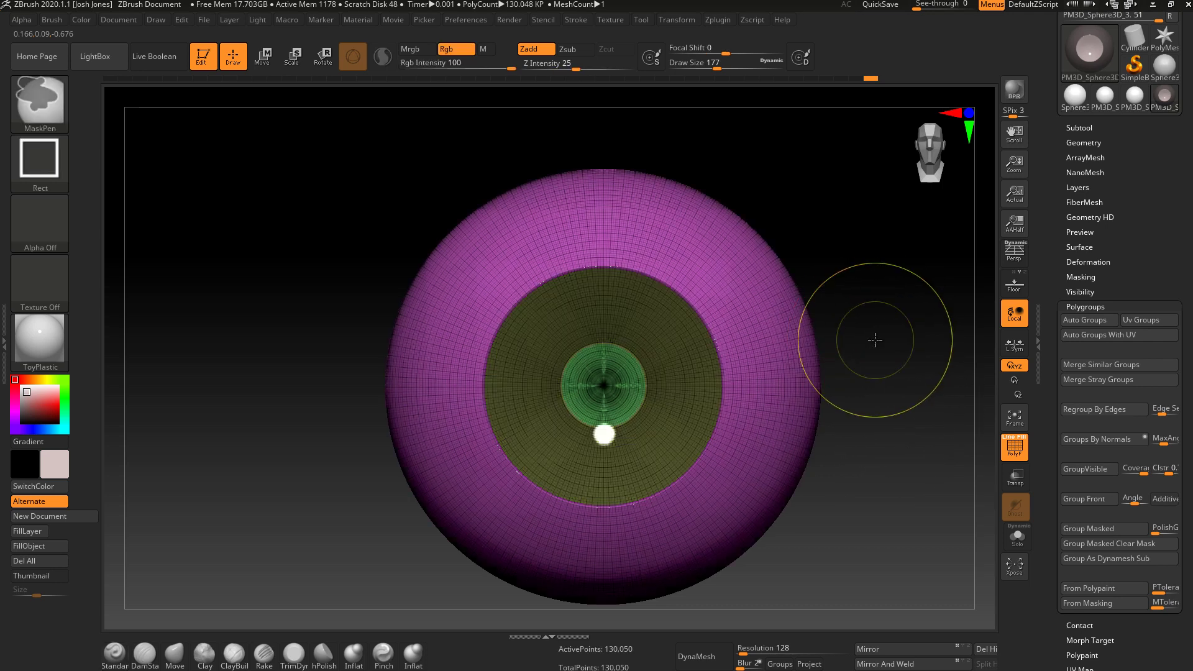
mouse_move(875, 449)
left_mouse_down()
mouse_move(866, 394)
mouse_move(877, 463)
mouse_move(879, 439)
mouse_move(866, 453)
mouse_move(878, 458)
mouse_move(866, 434)
mouse_move(872, 452)
left_mouse_up()
key("shift+f")
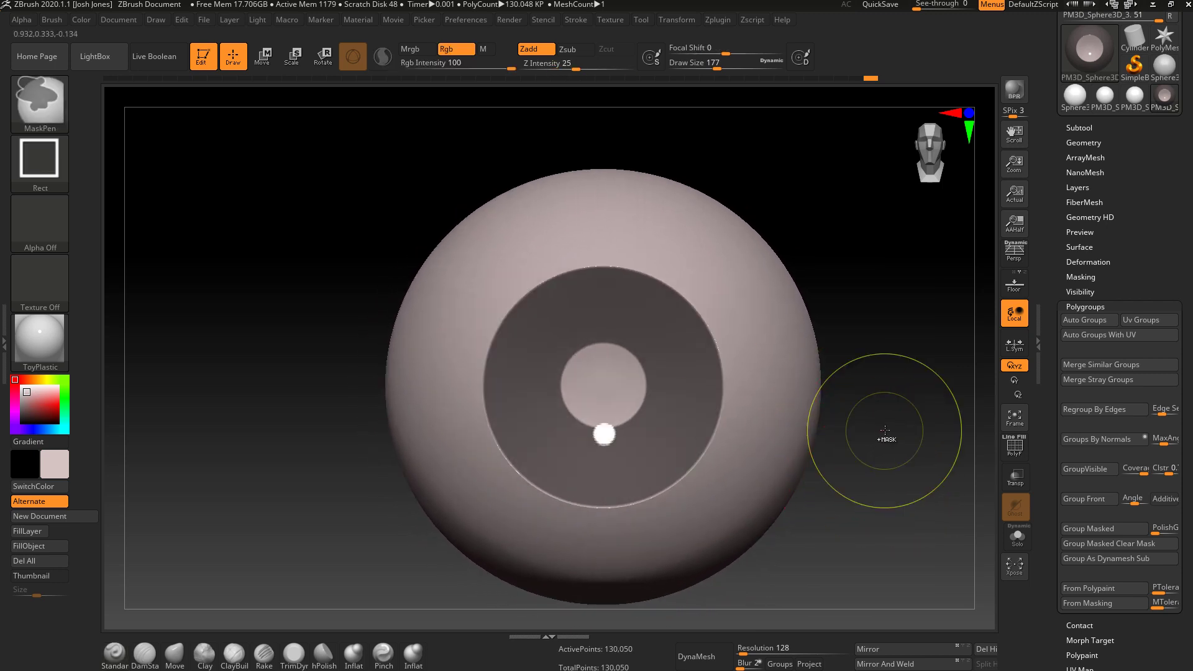
left_click_drag(861, 383, 926, 460, "ctrl")
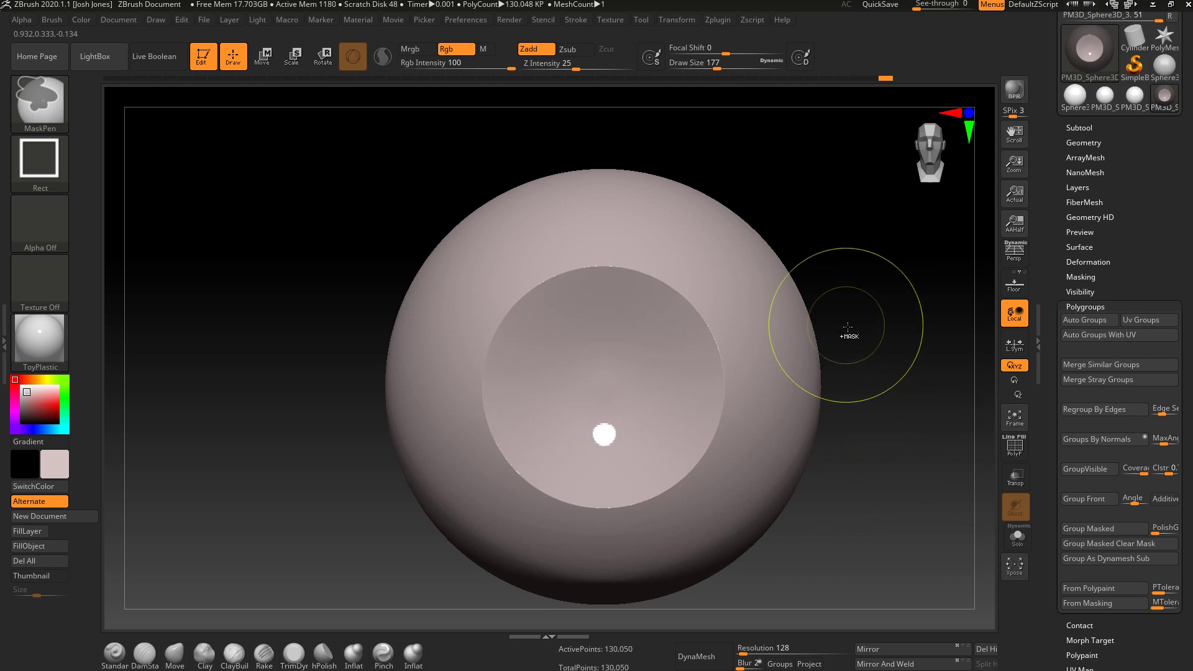
- Isolate and mask the pupil polygroup, restore the full eyeball, and invert the mask so only the pupil can be sculpted
left_click(590, 404, "ctrl+shift")
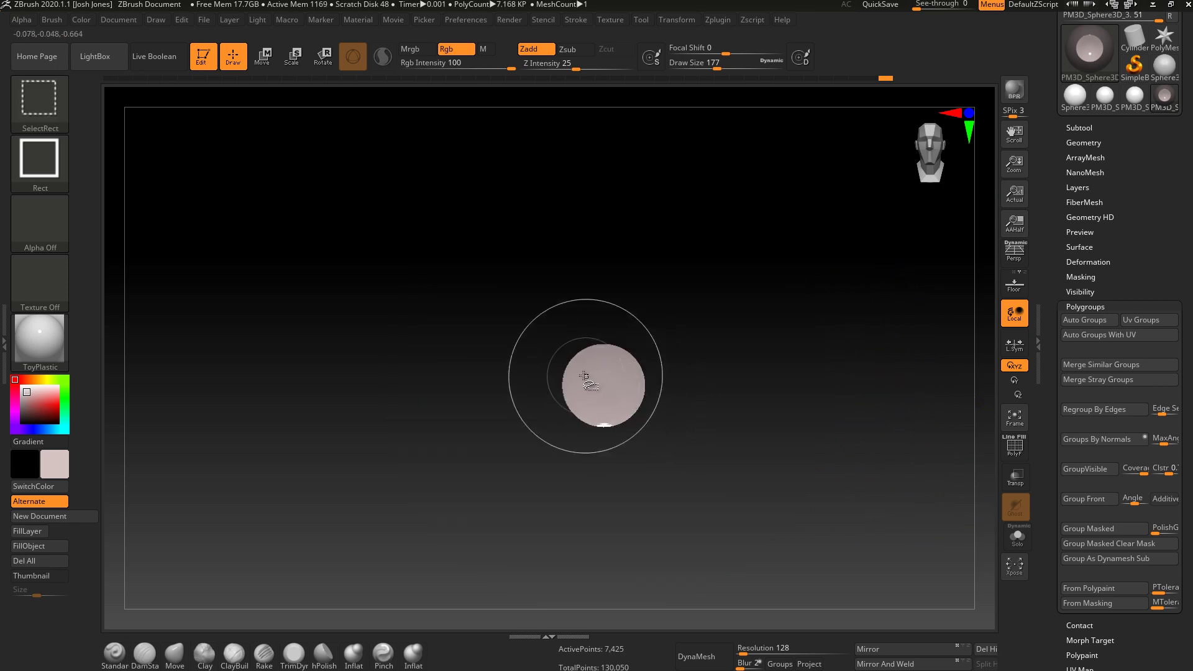
left_click_drag(599, 375, 663, 443, "ctrl")
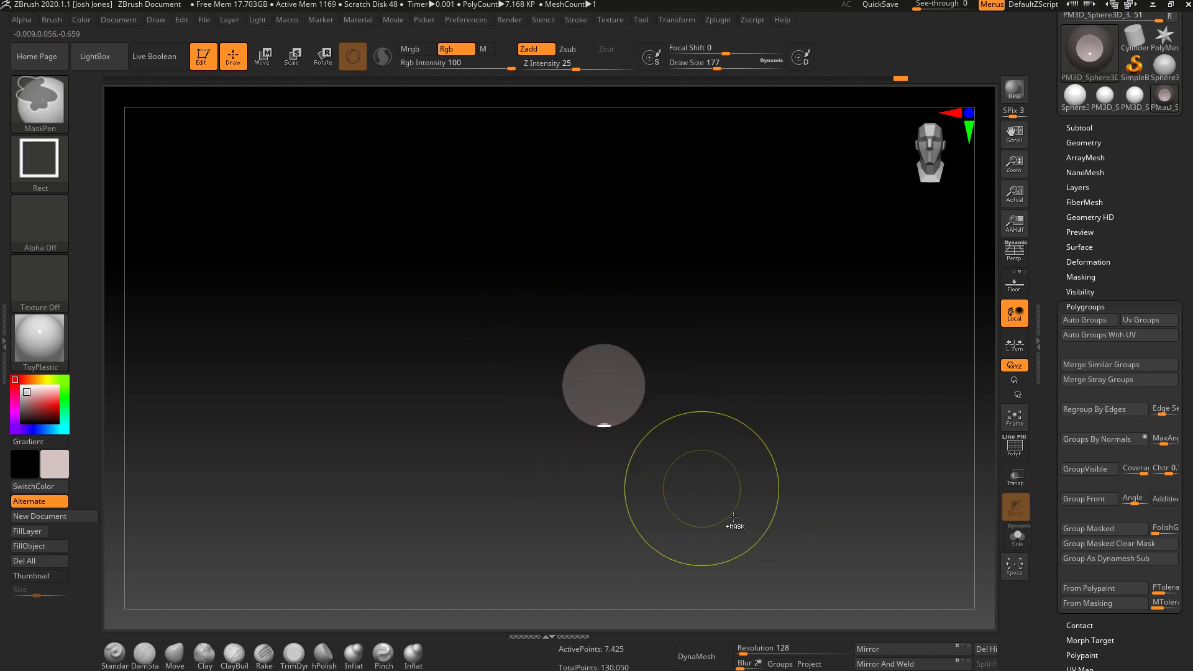
left_click_drag(739, 525, 733, 501)
key("shift")
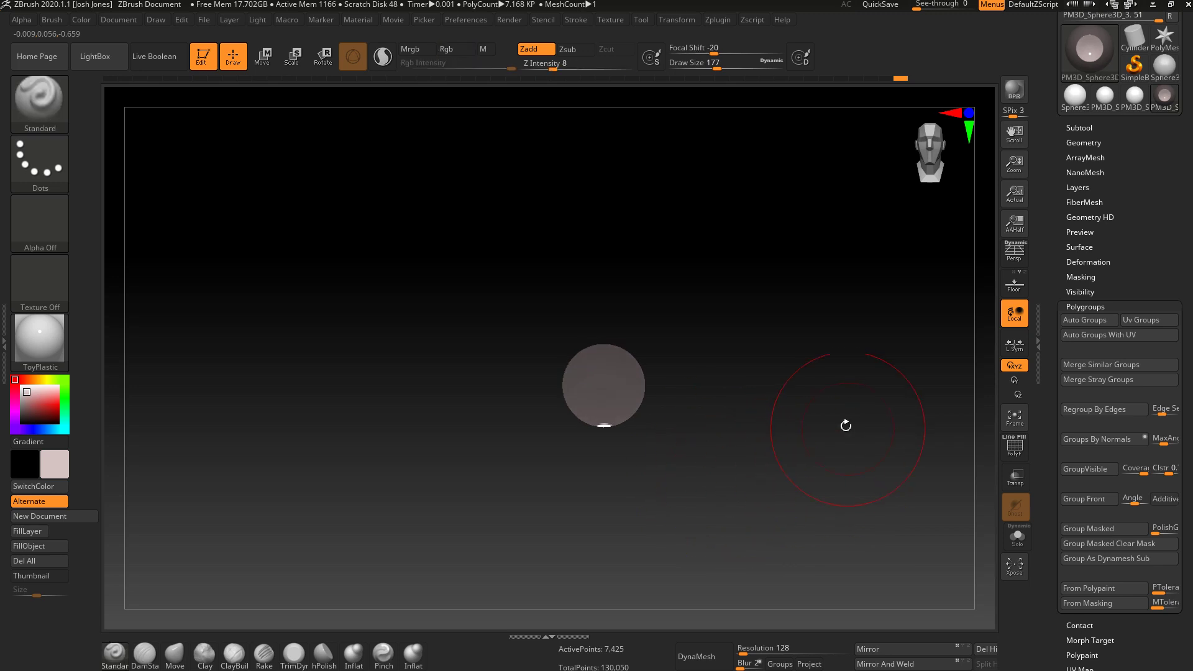
key("ctrl+shift")
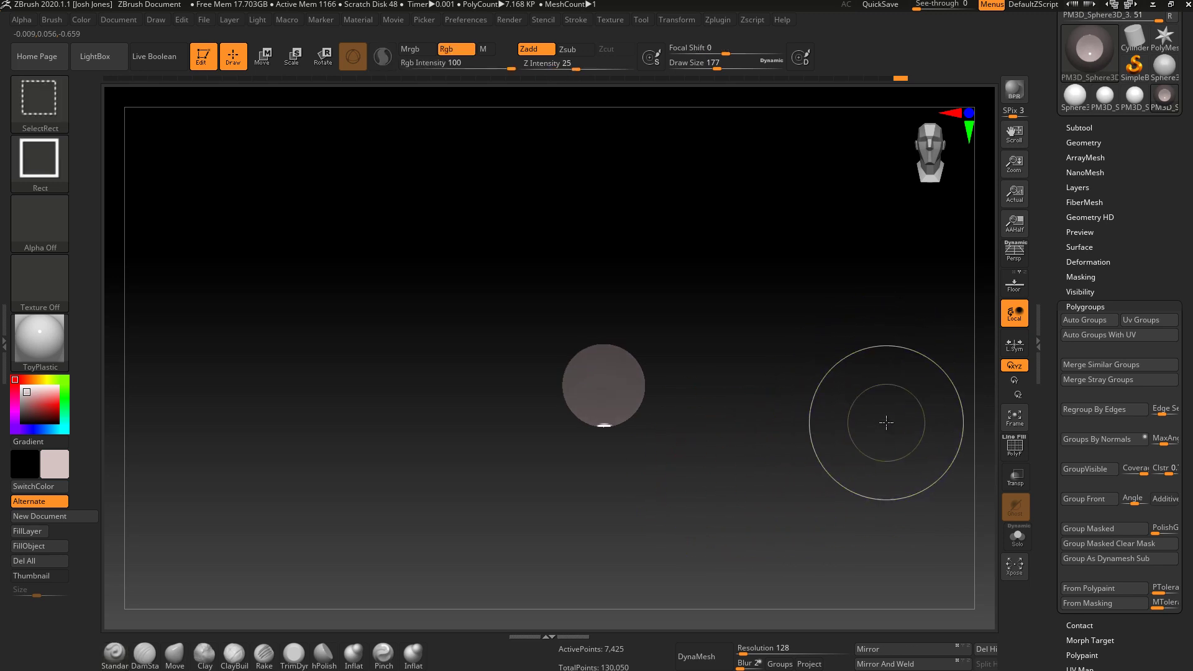
left_click(886, 423, "ctrl+shift")
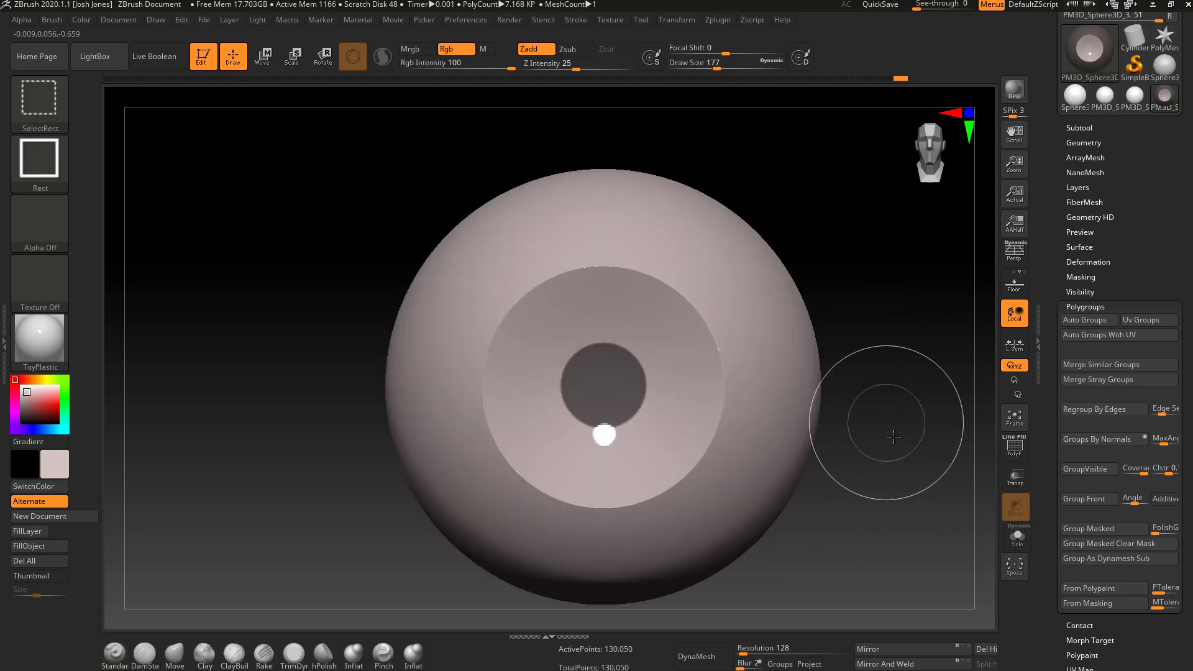
left_click(886, 370, "ctrl")
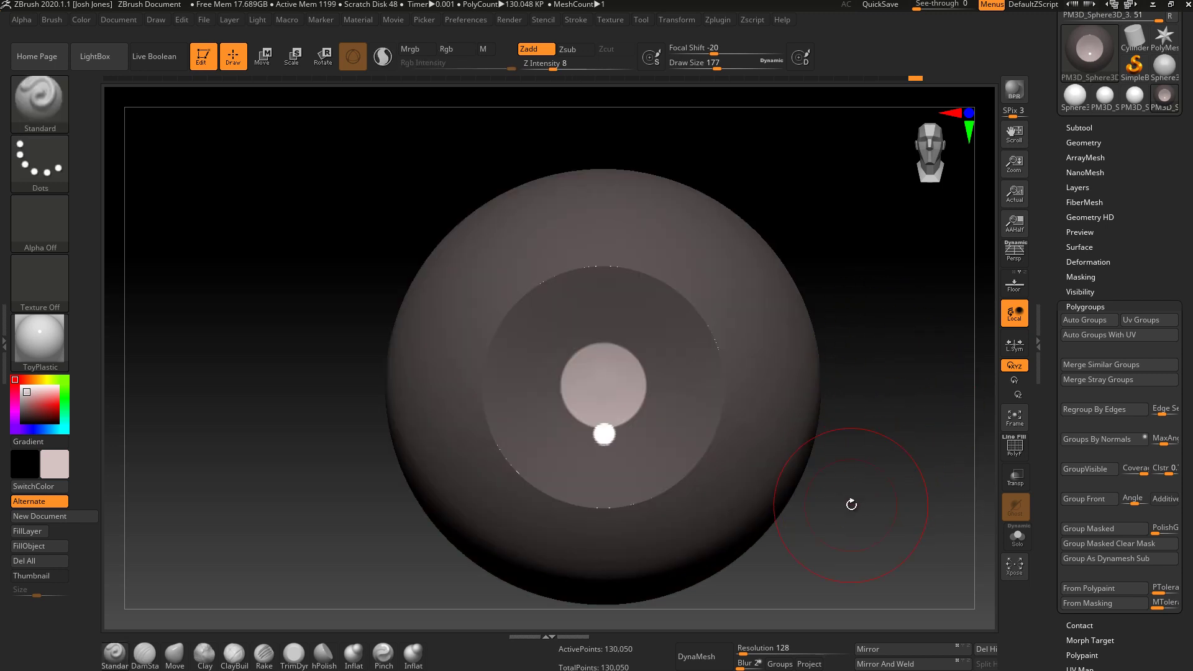
- Push the unmasked pupil into the eyeball with Standard brush strokes, checking the recess with PolyFrame on and off
mouse_move(850, 505)
left_mouse_down()
mouse_move(689, 435)
mouse_move(813, 521)
mouse_move(819, 501)
mouse_move(838, 509)
mouse_move(791, 477)
left_mouse_up()
right_click_drag(790, 478, 799, 479, "ctrl")
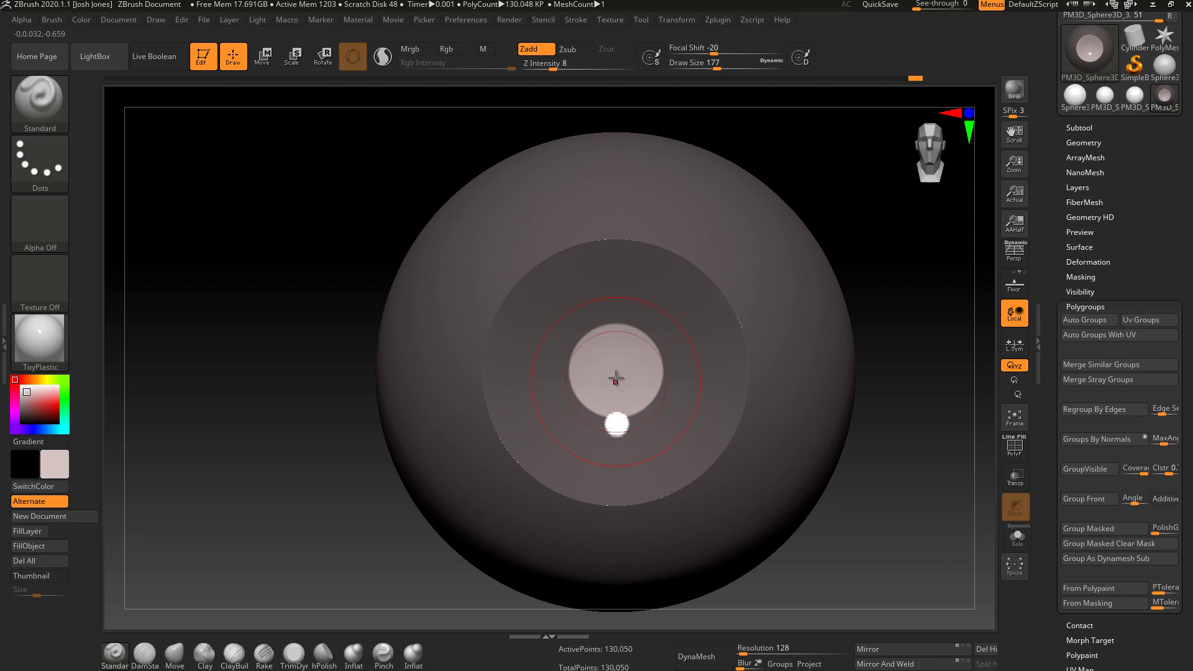
mouse_move(616, 371)
left_mouse_down()
mouse_move(642, 370)
mouse_move(609, 386)
mouse_move(603, 374)
mouse_move(607, 400)
mouse_move(653, 379)
left_mouse_up()
key("shift+f")
key("shift")
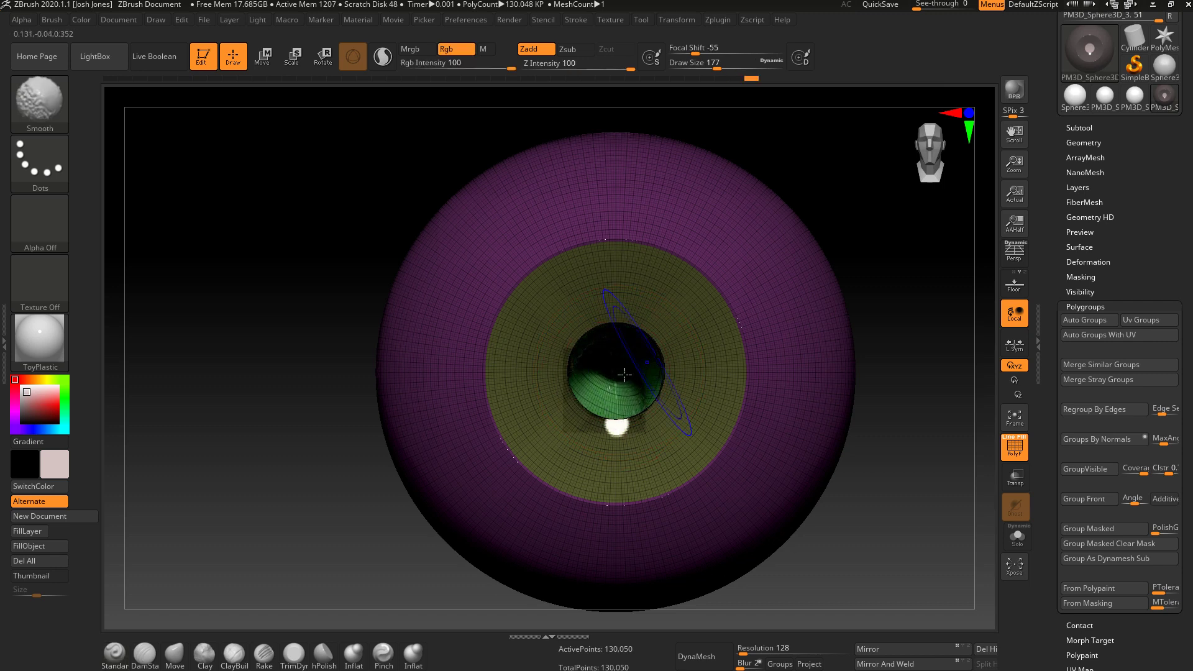
key("shift+f")
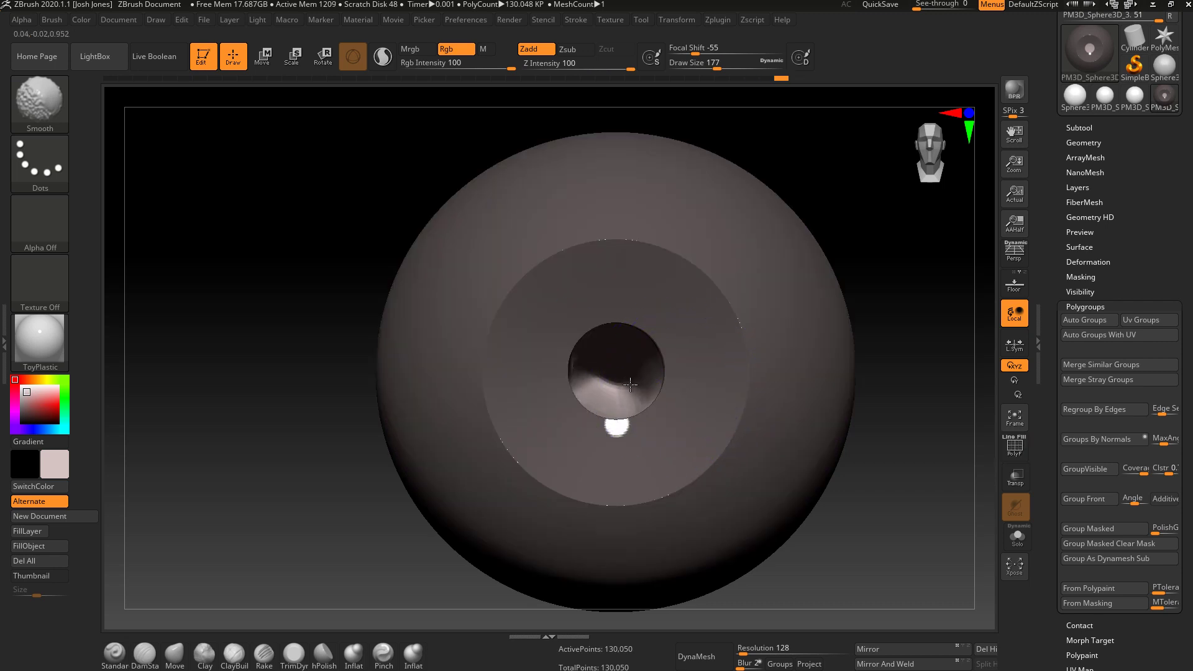
- Inspect the eyeball from the side and back, and try to smooth the pupil geometry poking through the back
mouse_move(624, 407)
right_mouse_down()
mouse_move(650, 382)
mouse_move(620, 373)
mouse_move(698, 458)
mouse_move(714, 459)
right_mouse_up()
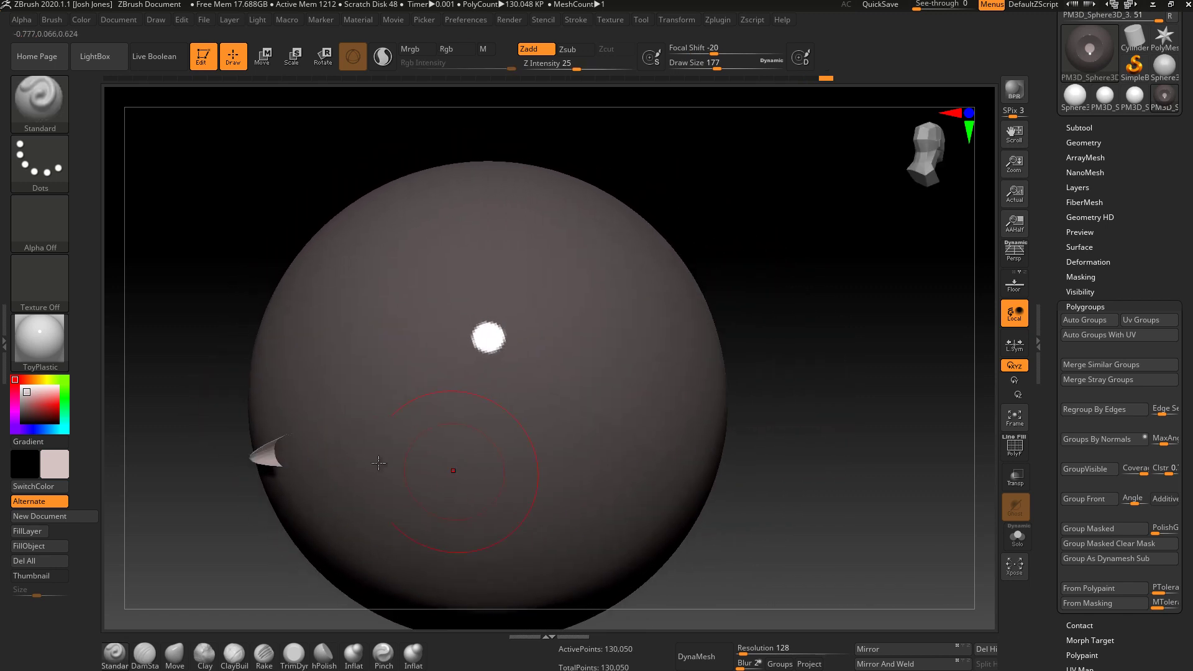
key("shift")
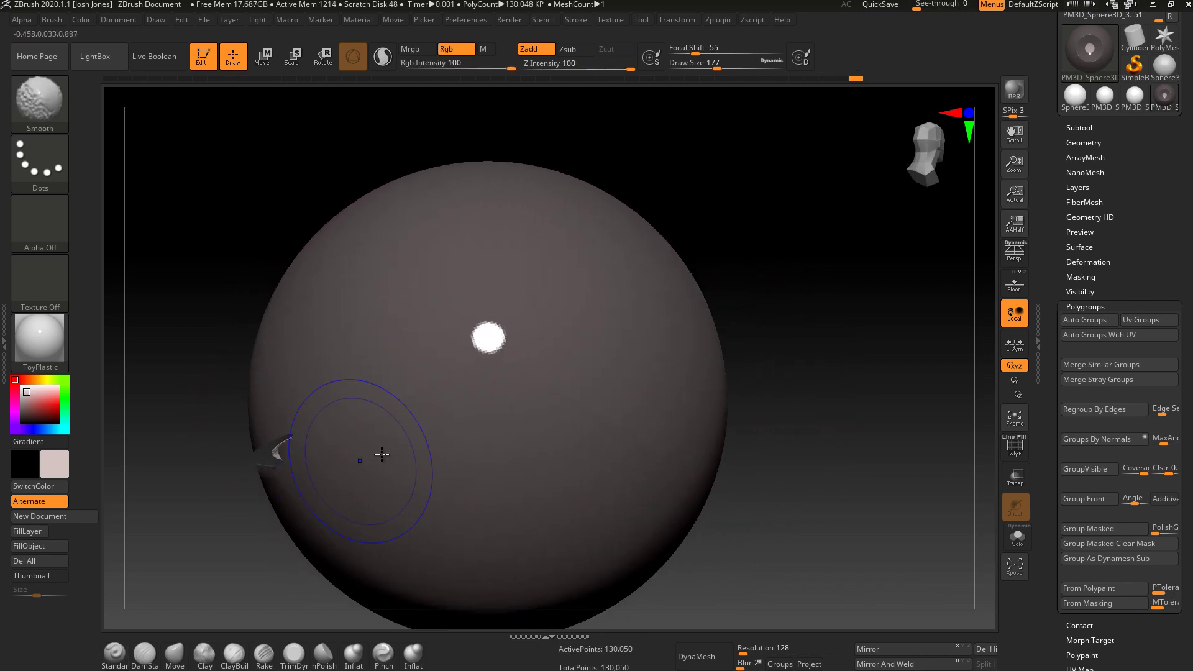
mouse_move(392, 450)
right_mouse_down()
mouse_move(399, 472)
mouse_move(426, 474)
right_mouse_up()
key("ctrl")
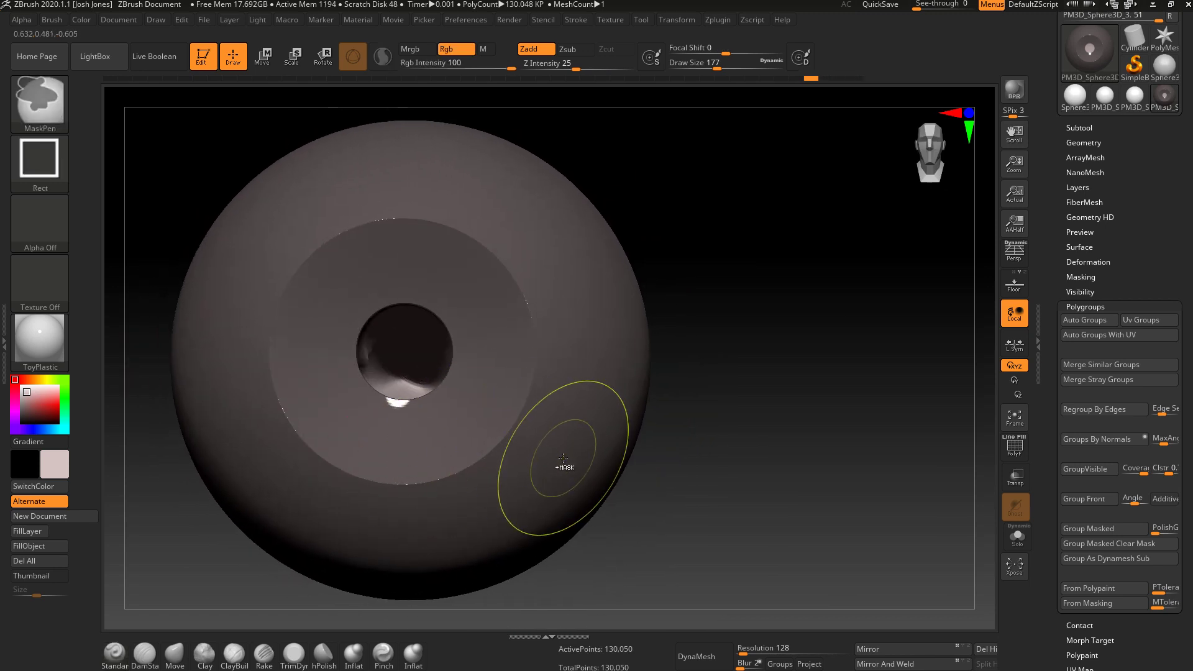
right_click_drag(621, 457, 646, 456, "alt")
key("ctrl")
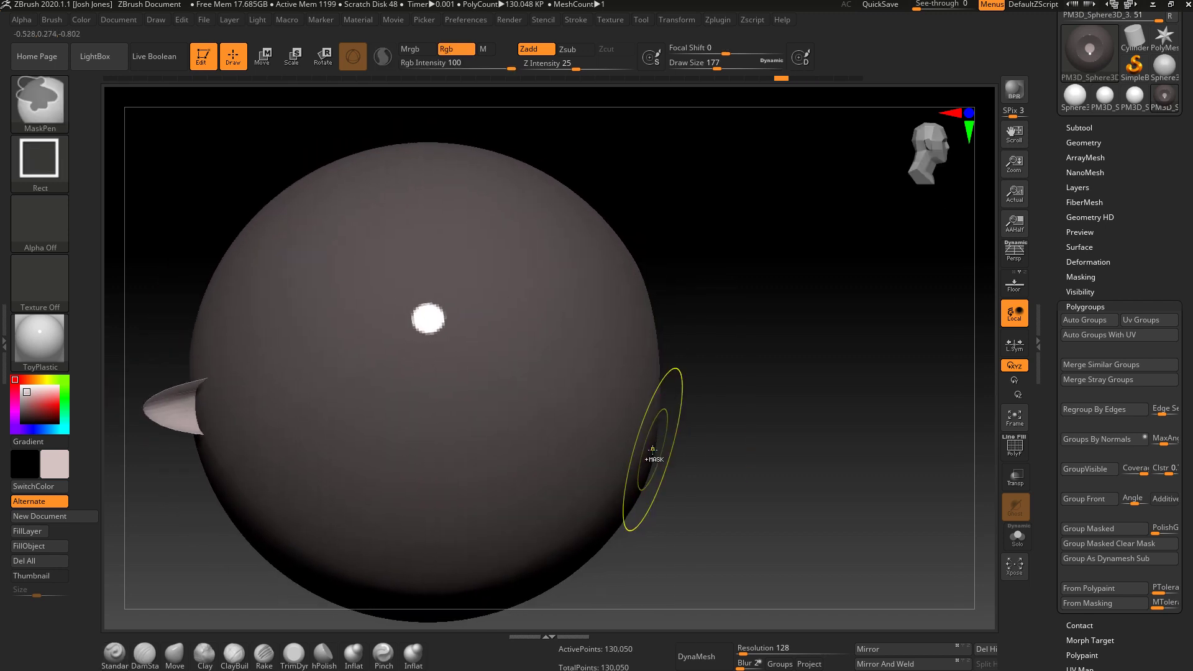
- Undo the deep pupil strokes back to a shallower recess and smooth it, accepting removal of the newer undo history
key("ctrl+z")
key("ctrl+z")
key("ctrl+z")
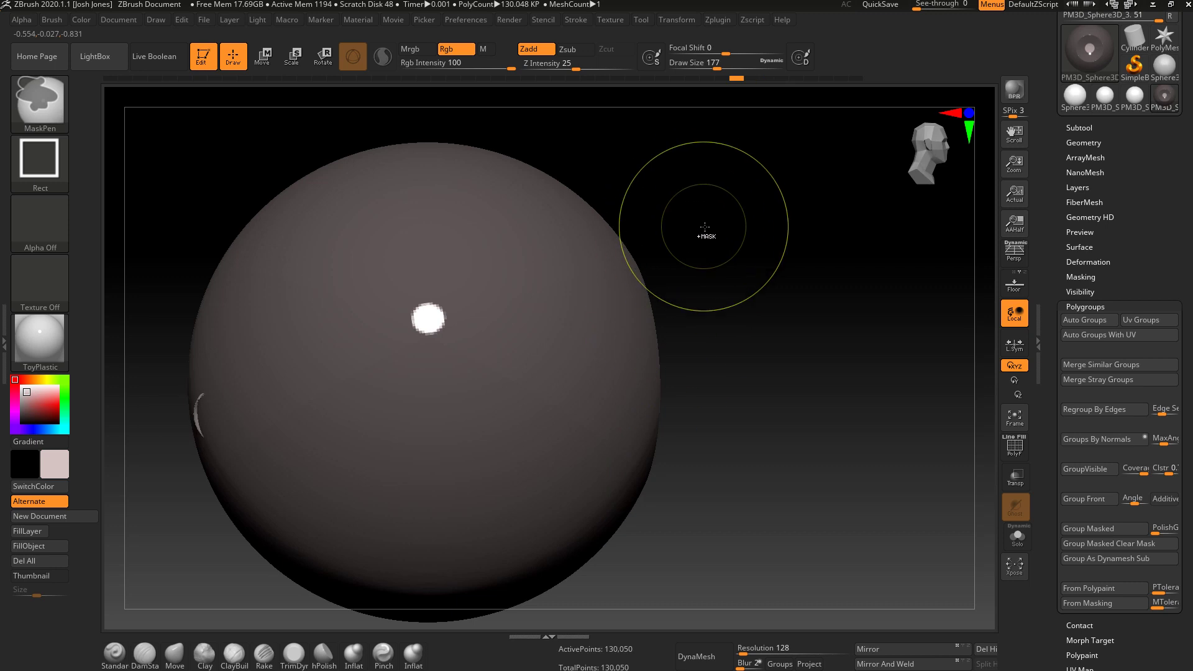
mouse_move(753, 293)
right_mouse_down()
mouse_move(679, 293)
mouse_move(592, 379)
right_mouse_up()
key("ctrl")
left_click(517, 353, "shift")
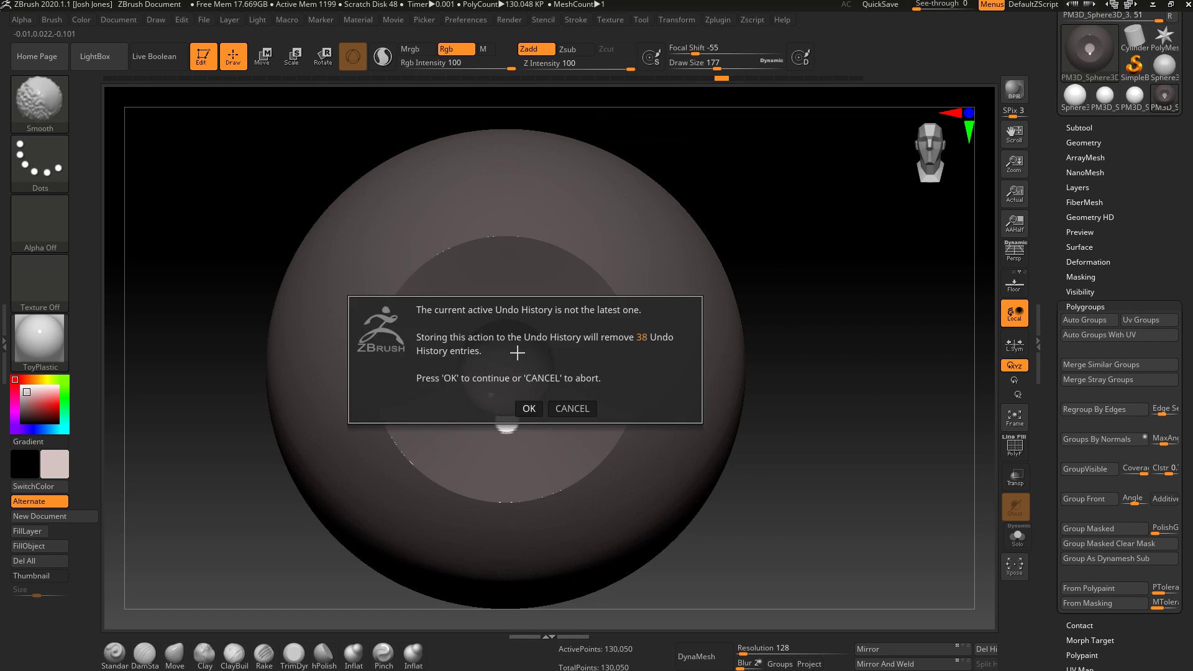
left_click(529, 409)
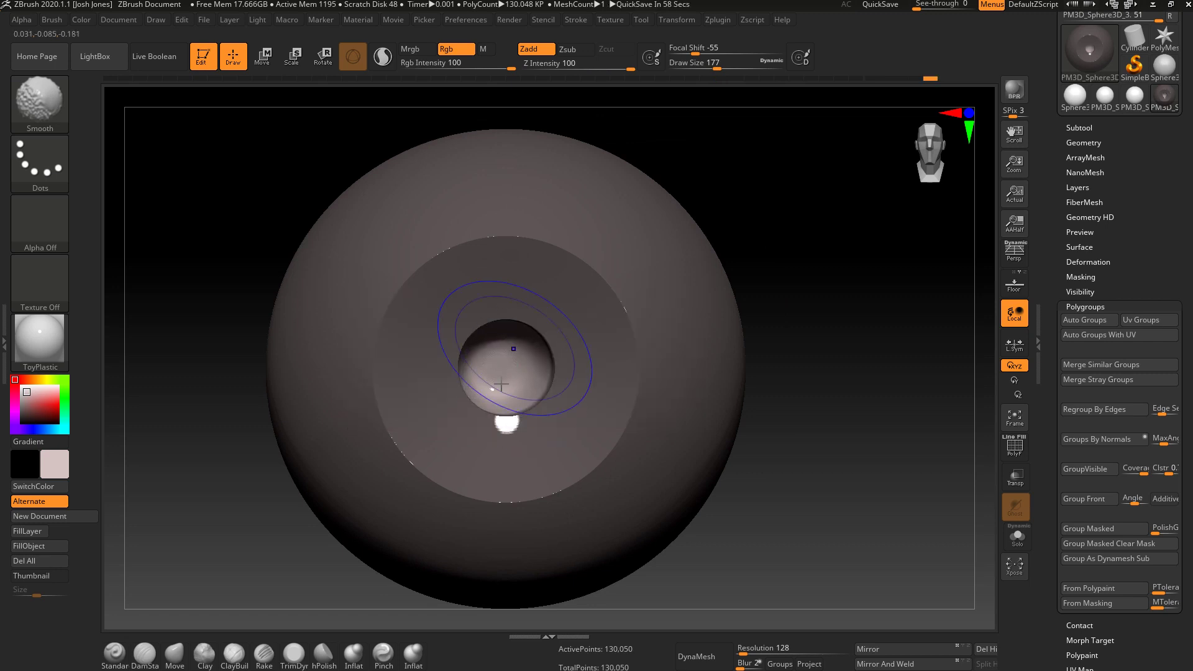
- Smooth the bottom of the pupil recess and clear the mask from the eyeball
mouse_move(508, 369)
right_mouse_down()
mouse_move(568, 397)
mouse_move(581, 354)
mouse_move(619, 413)
mouse_move(572, 413)
mouse_move(580, 384)
mouse_move(621, 402)
mouse_move(589, 407)
mouse_move(631, 378)
mouse_move(568, 408)
mouse_move(581, 426)
mouse_move(608, 426)
right_mouse_up()
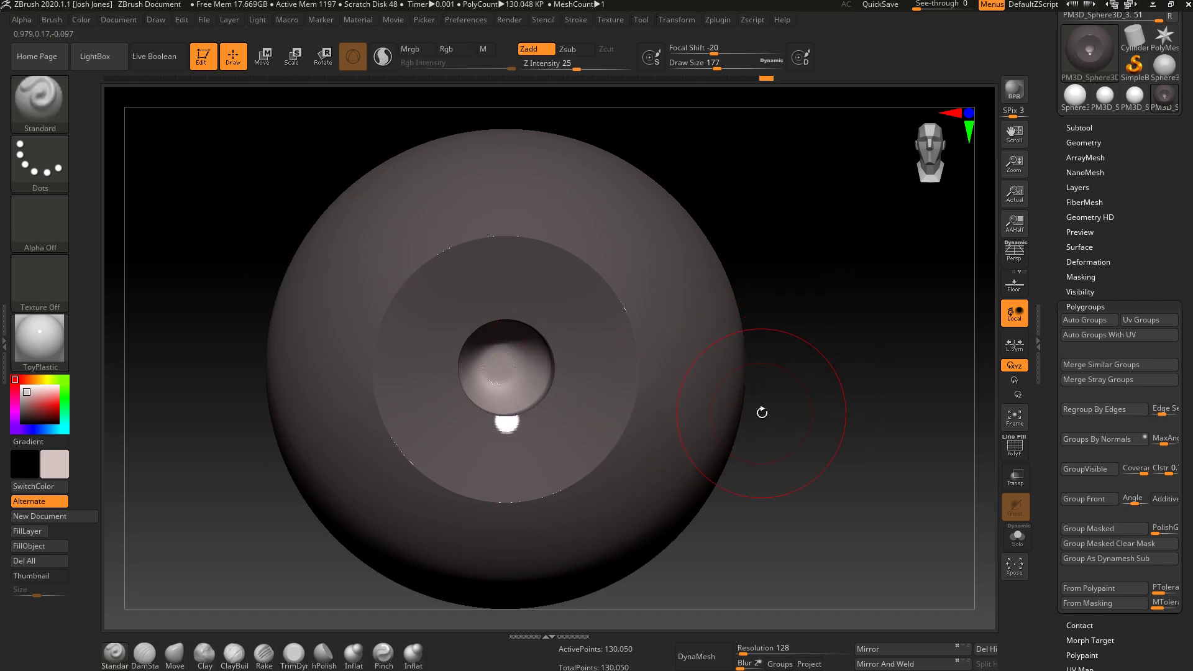
key("ctrl")
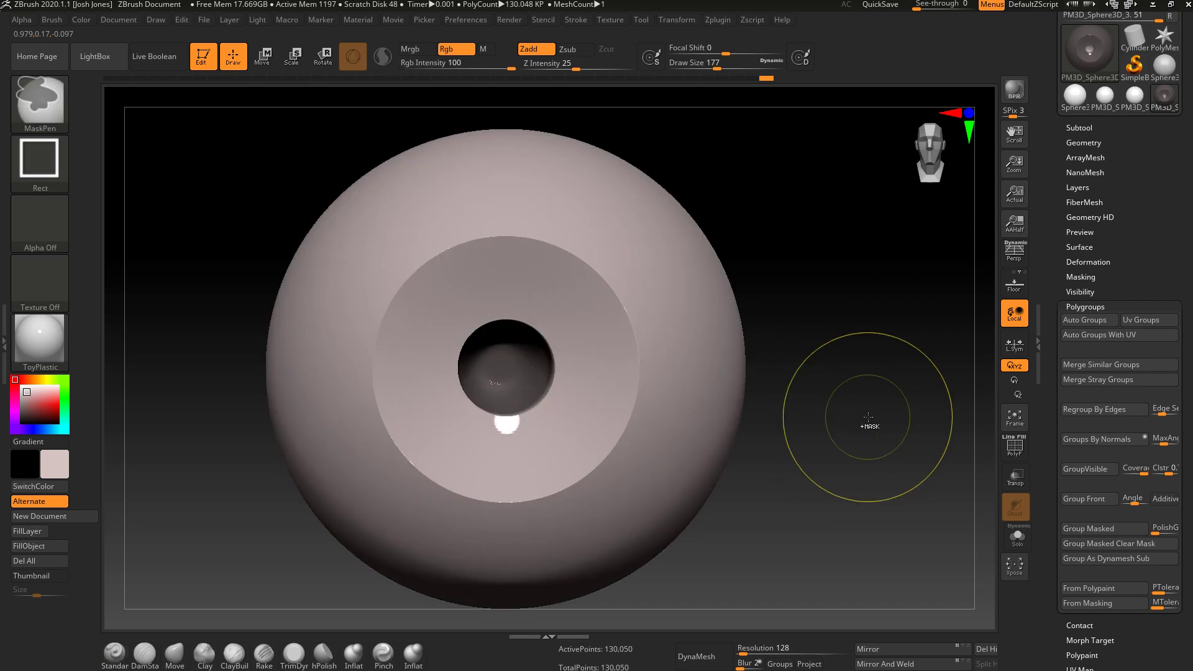
mouse_move(861, 433)
right_mouse_down("ctrl")
mouse_move(775, 434)
mouse_move(738, 386)
mouse_move(785, 461)
mouse_move(784, 442)
right_mouse_up("ctrl")
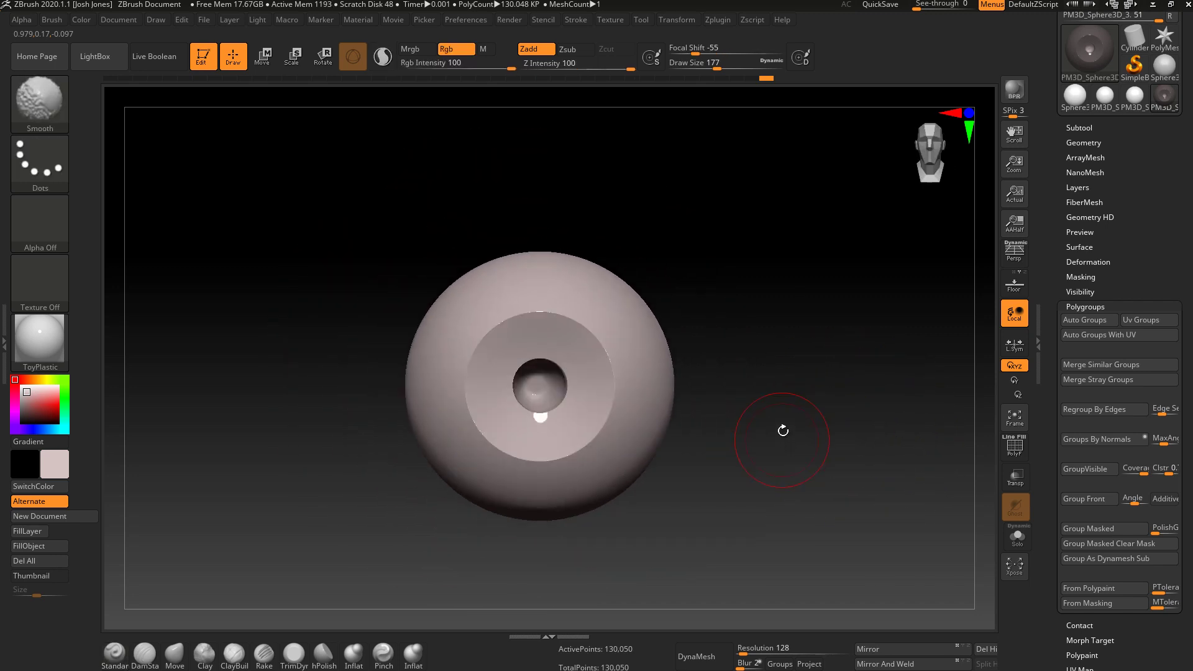
right_click_drag(723, 388, 759, 370, "ctrl")
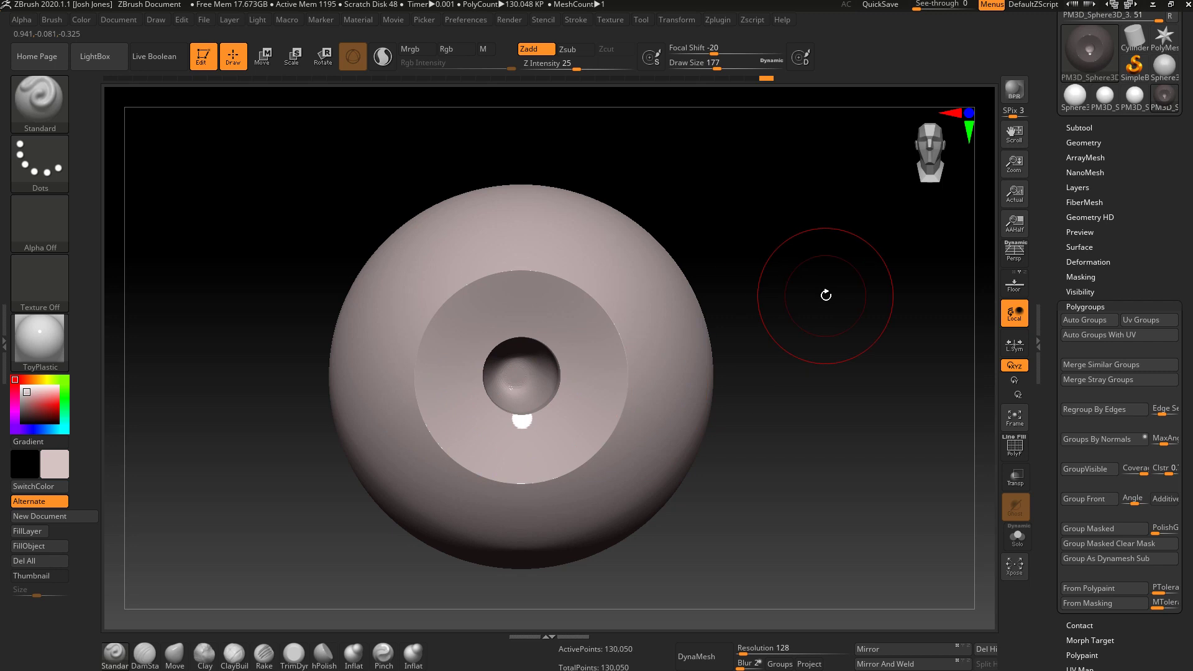
- Save the uncoloured eyeball tool to disk as EyePlain and check its polygroups with PolyFrame on and off
left_click_drag(1050, 281, 1052, 409)
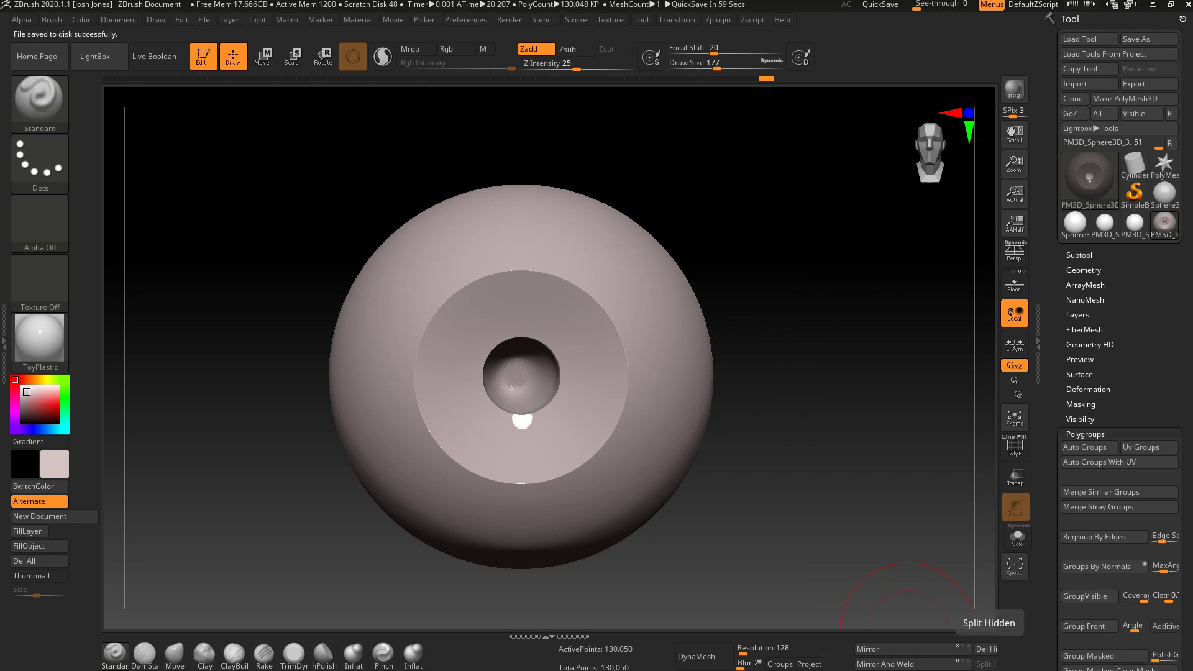
mouse_move(826, 429)
left_mouse_down()
mouse_move(821, 410)
mouse_move(823, 431)
mouse_move(821, 421)
left_mouse_up()
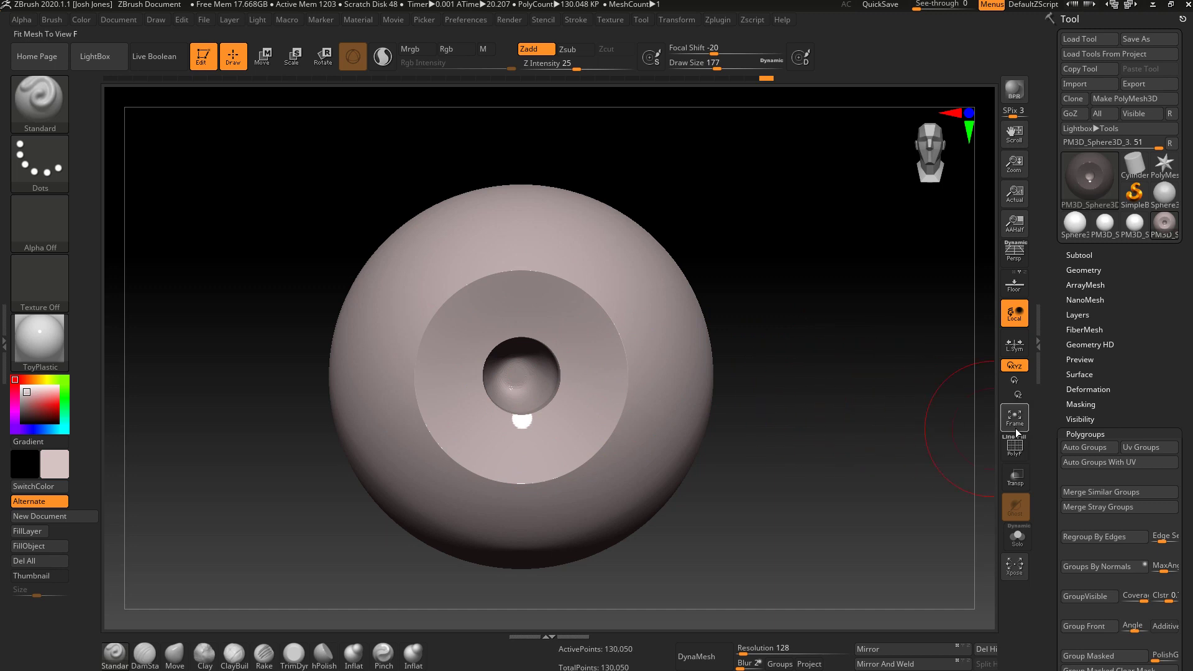
left_click(1016, 451)
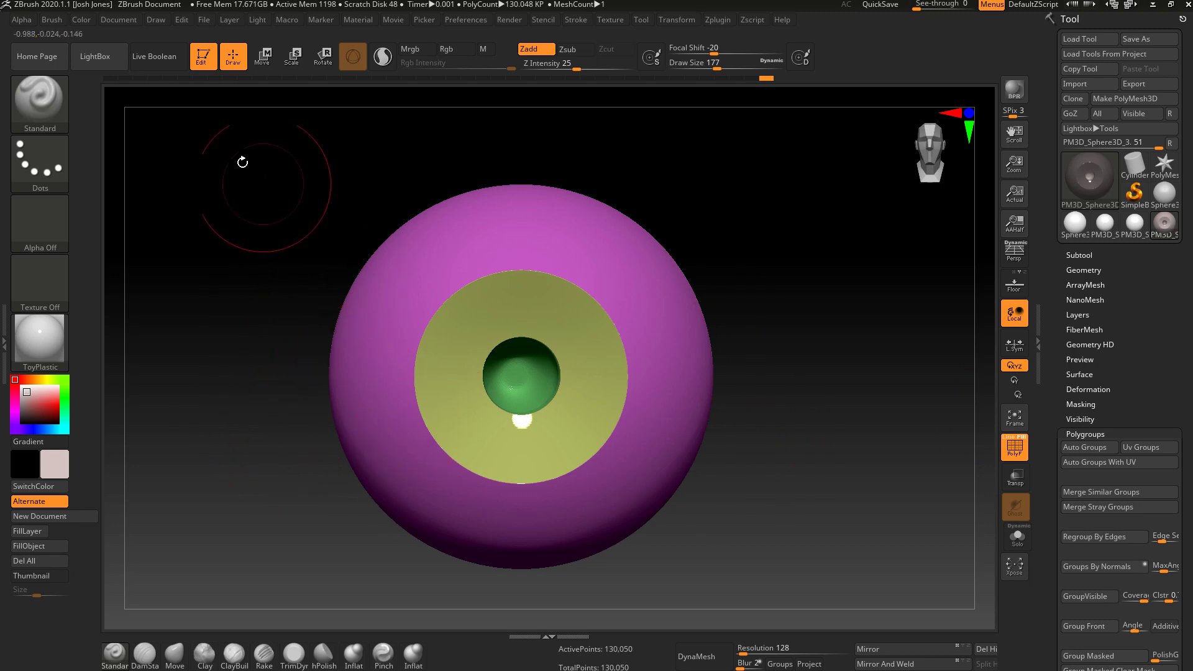
left_click(1014, 447)
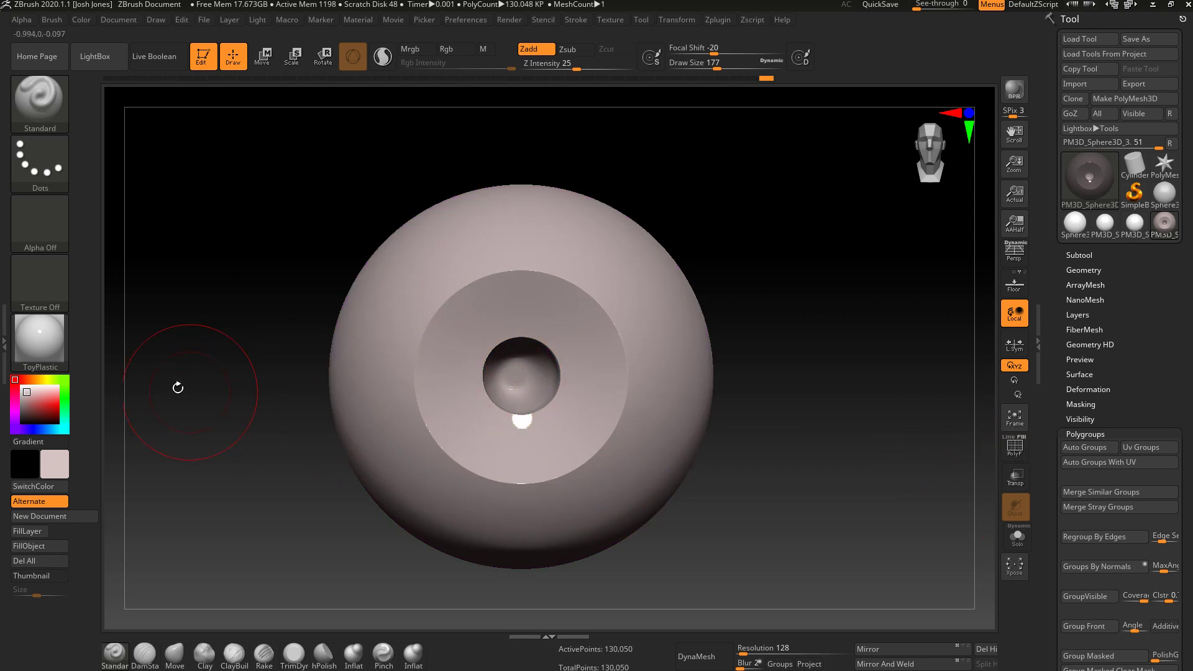
- Choose a medium green as the active paint colour and look over the eyeball's Geometry subdivision settings
left_click_drag(753, 428, 765, 464)
left_click(65, 388)
left_click(45, 402)
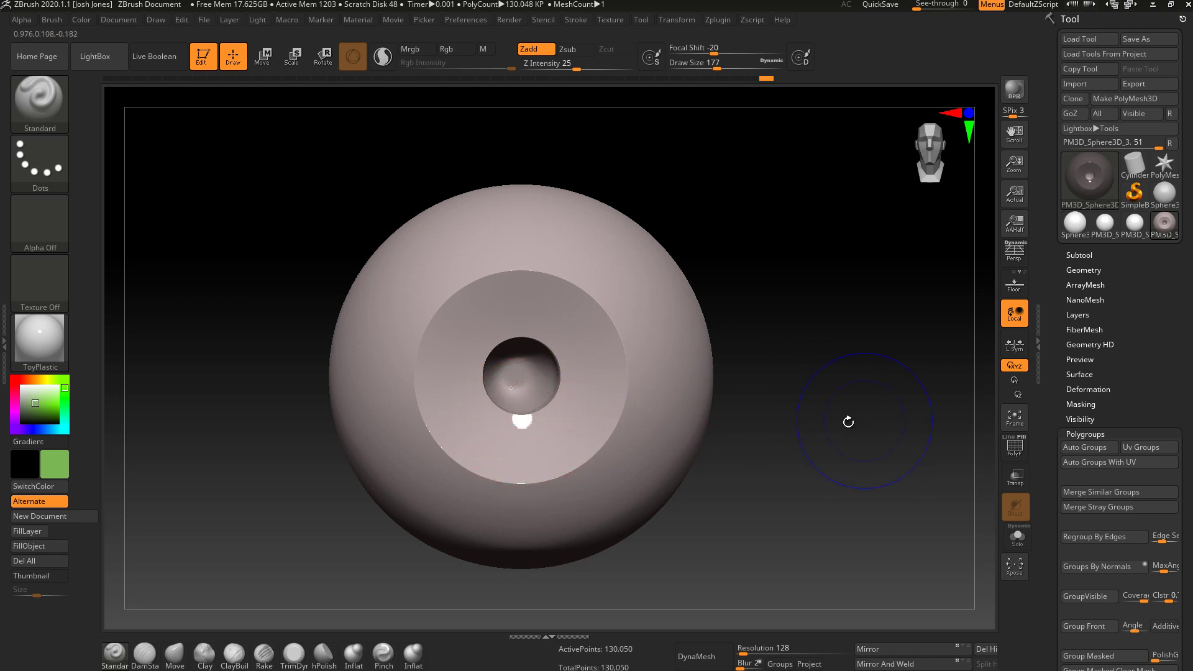
key("ctrl")
right_click_drag(808, 418, 713, 422, "ctrl")
mouse_move(686, 477)
right_mouse_down("ctrl")
mouse_move(813, 478)
mouse_move(788, 461)
right_mouse_up("ctrl")
right_click_drag(788, 461, 783, 461, "ctrl")
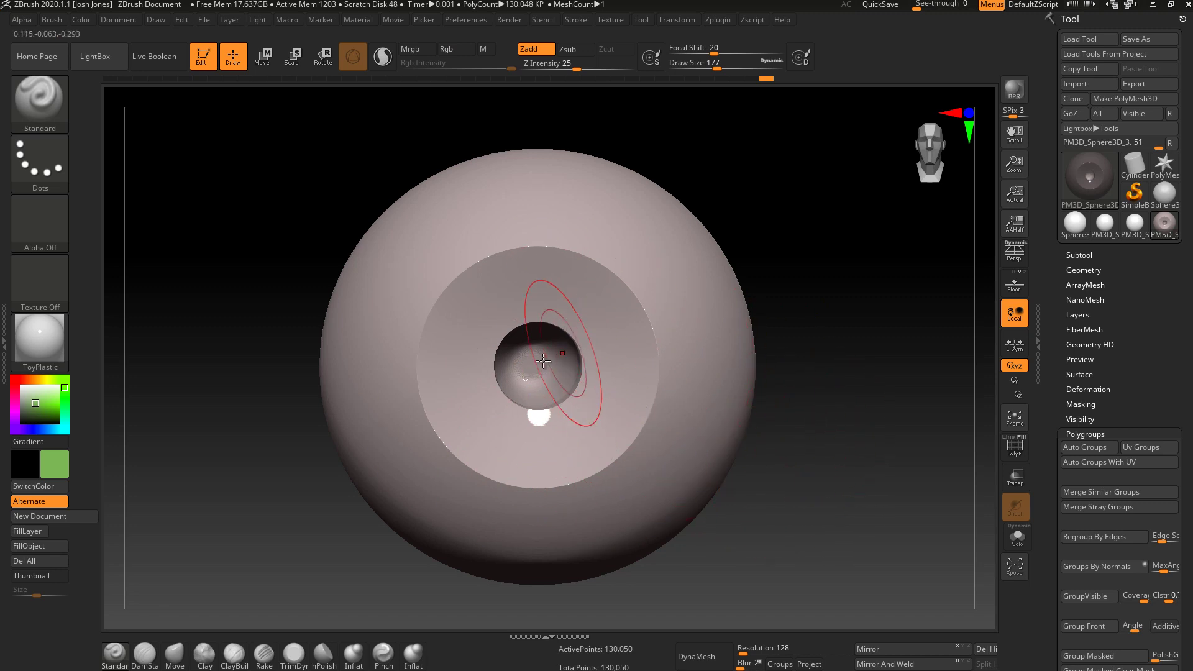
left_click(1086, 271)
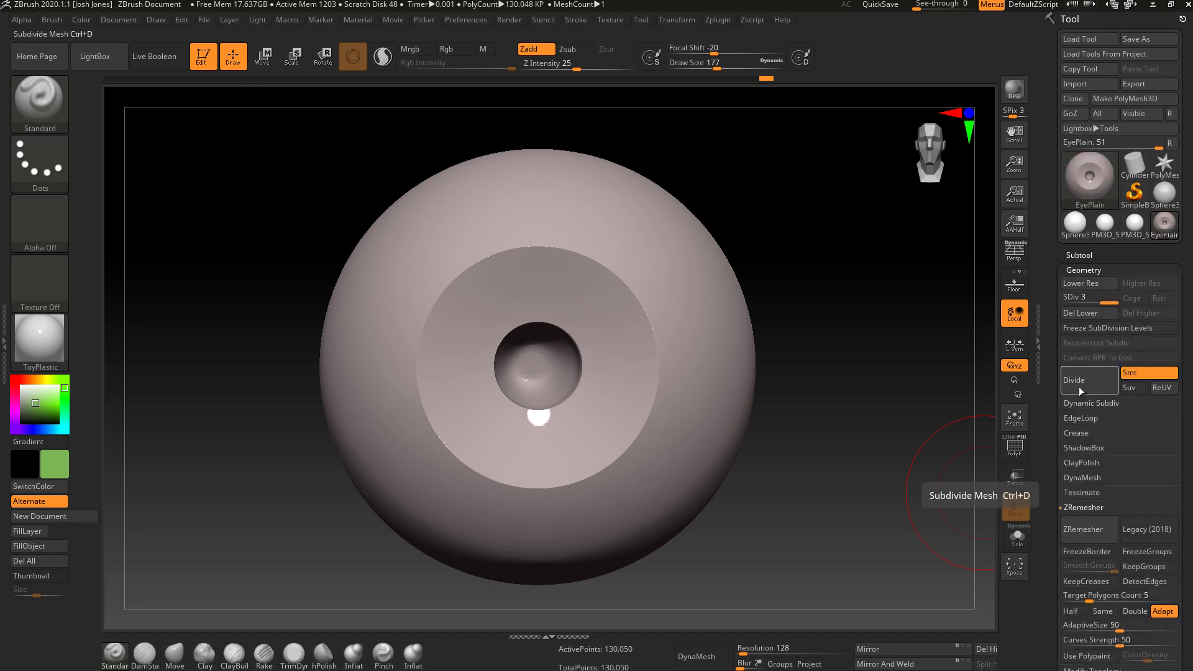
left_click(1081, 270)
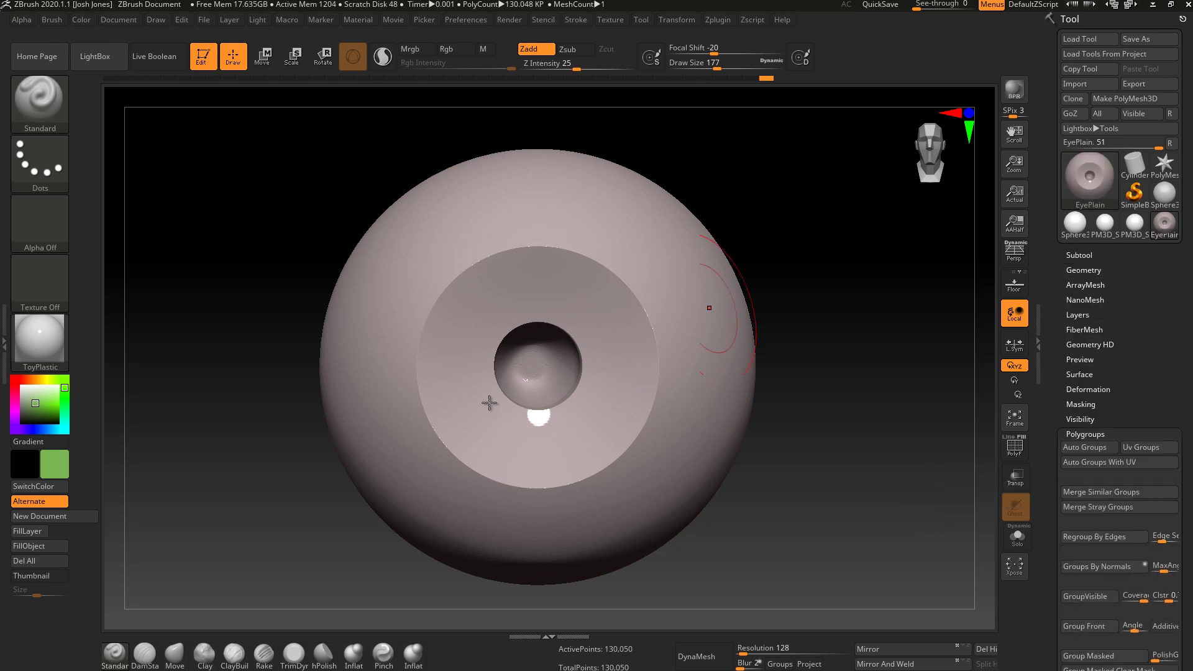
- Isolate the iris polygroup, paint it green with the Standard brush using Mrgb and Zadd off, and restore the full eyeball
key("ctrl+shift")
left_click(561, 433, "ctrl+shift")
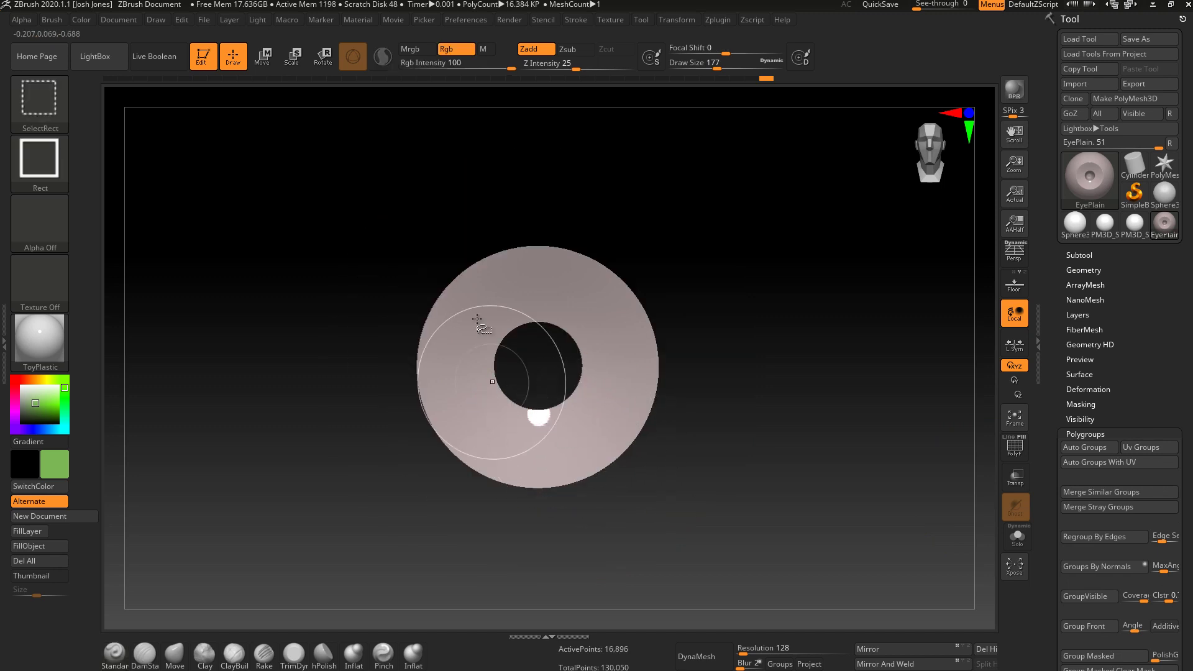
left_click(420, 50)
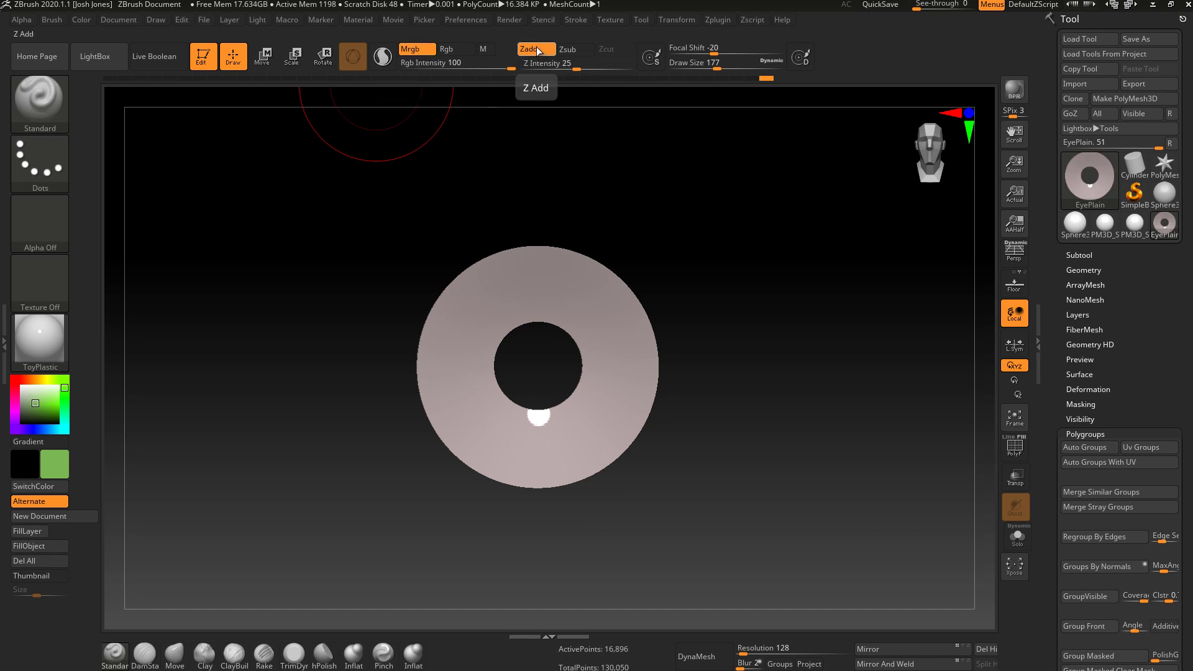
left_click(536, 50)
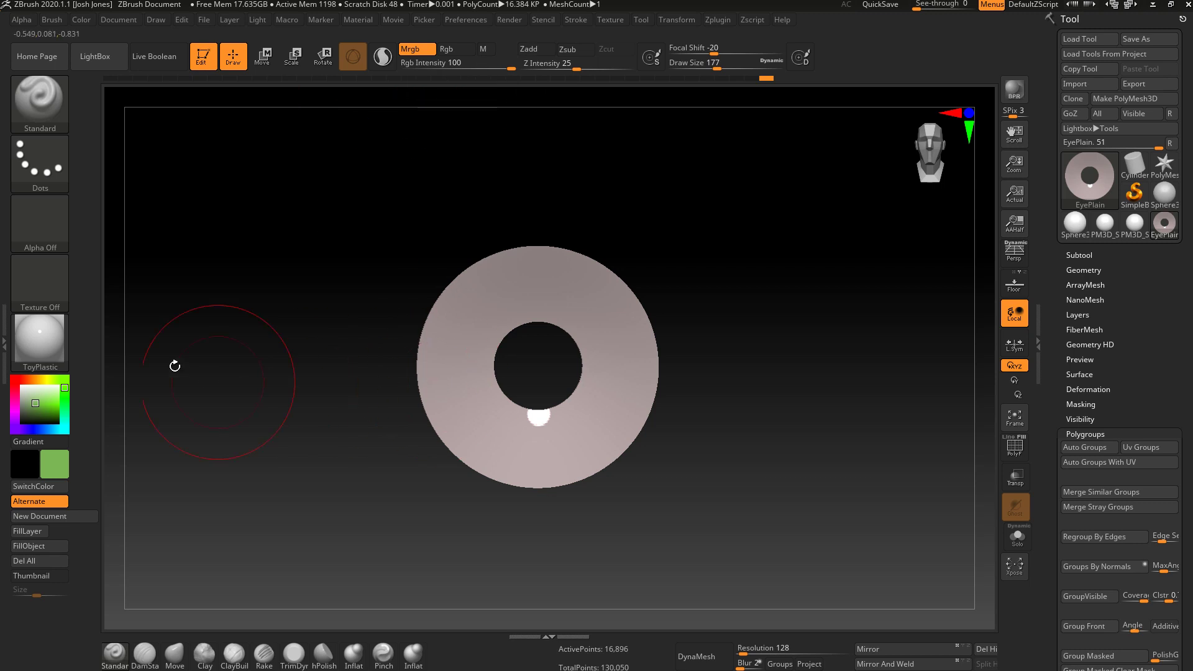
mouse_move(498, 314)
left_mouse_down()
mouse_move(461, 344)
mouse_move(637, 375)
mouse_move(642, 351)
mouse_move(474, 284)
left_mouse_up()
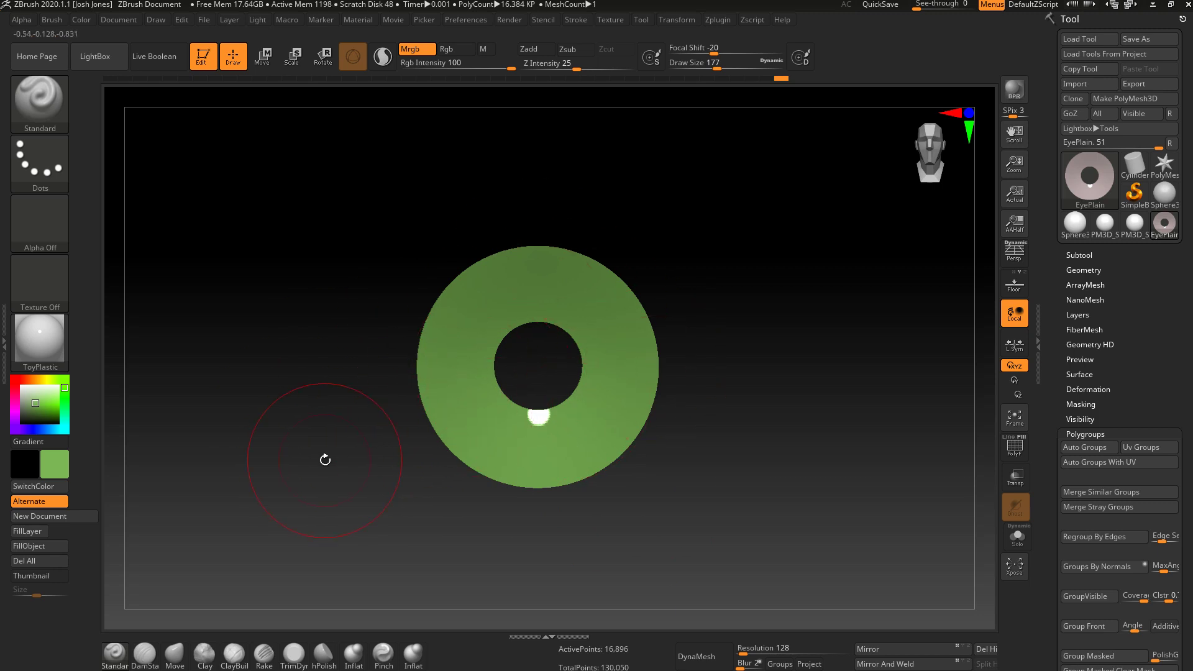
left_click(907, 498, "ctrl+shift")
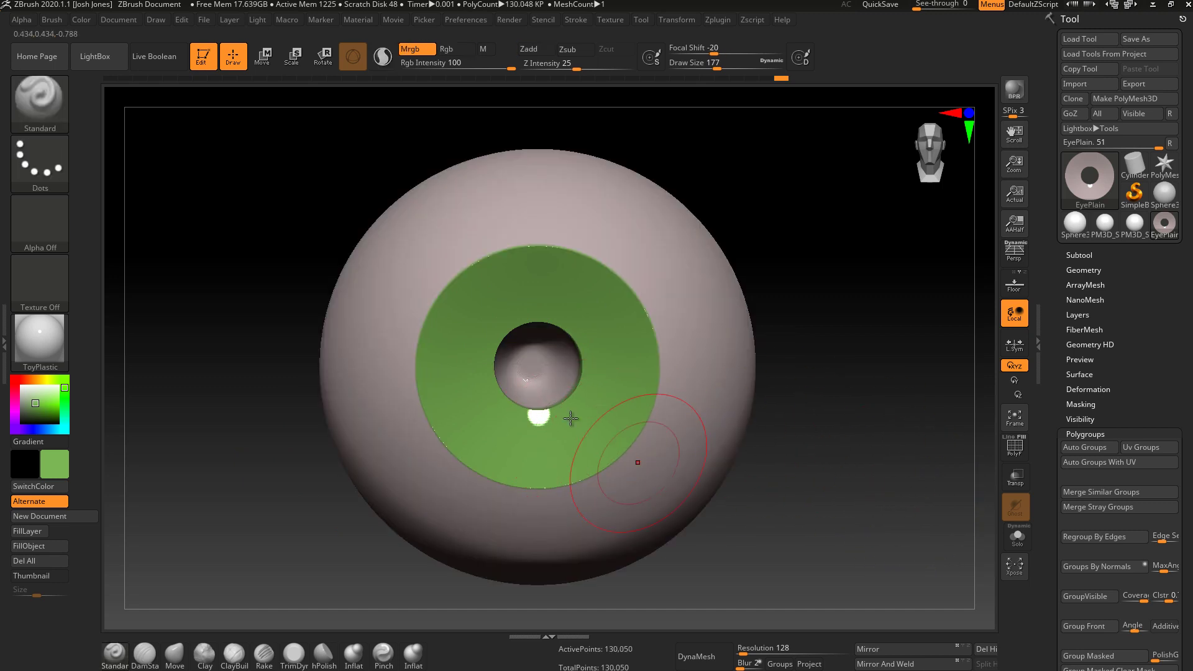
- Isolate the pupil polygroup, paint it black with the Flat Color material, and show the whole eyeball again
left_click(542, 377, "ctrl+shift")
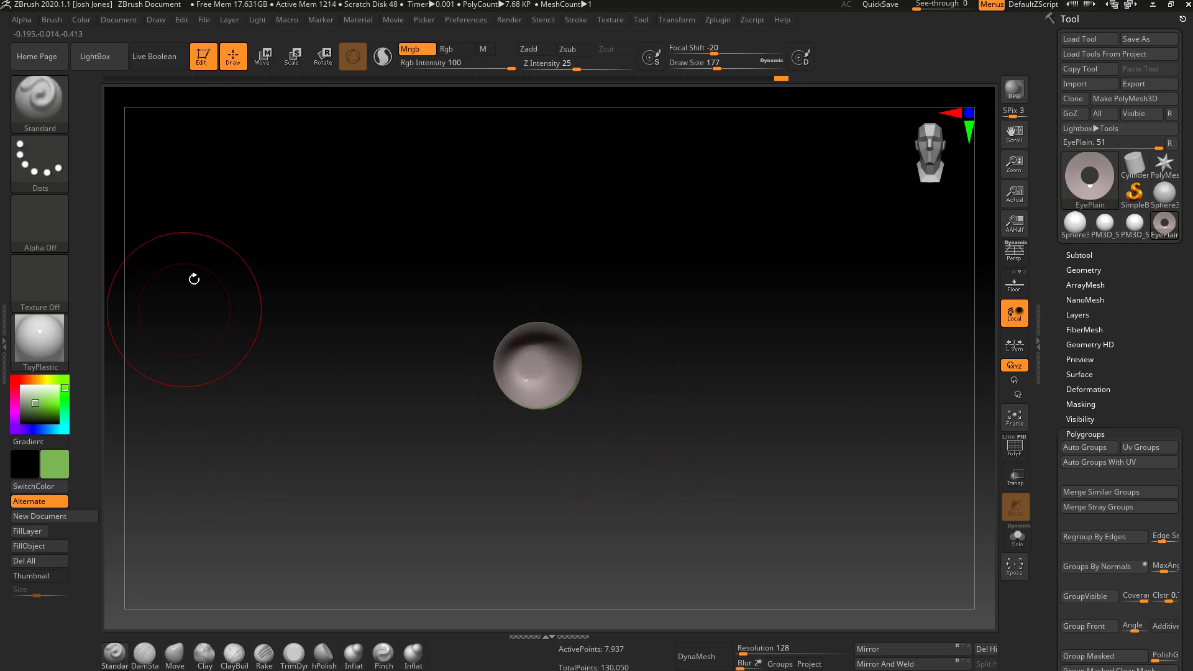
left_click(51, 352)
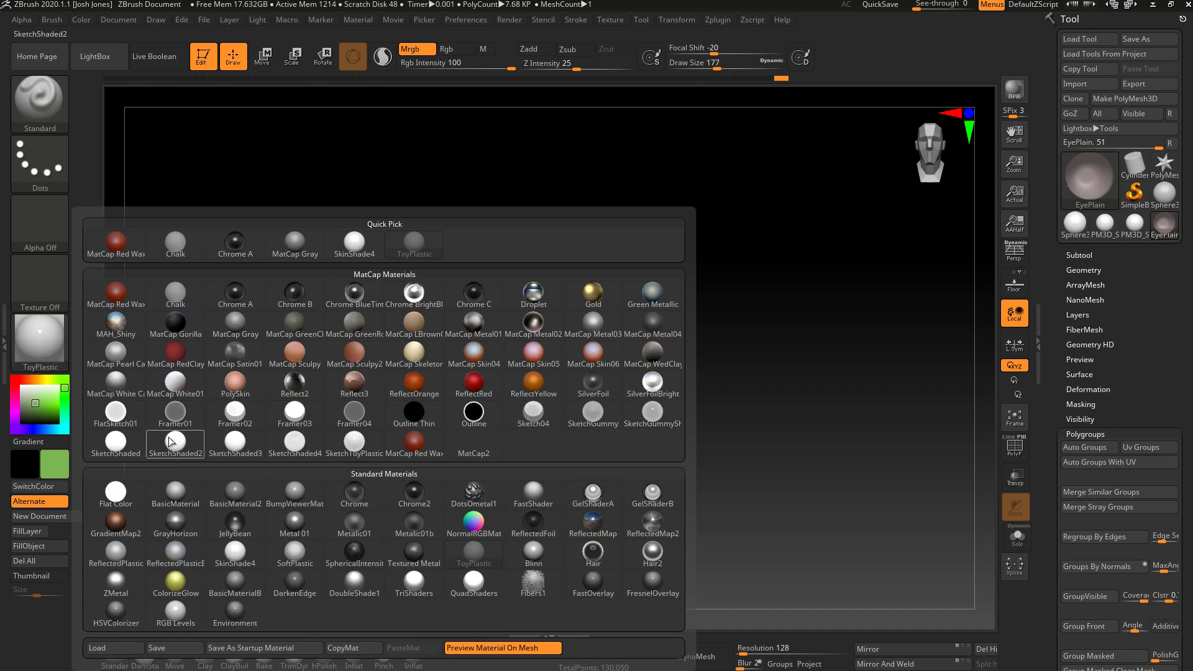
mouse_move(318, 445)
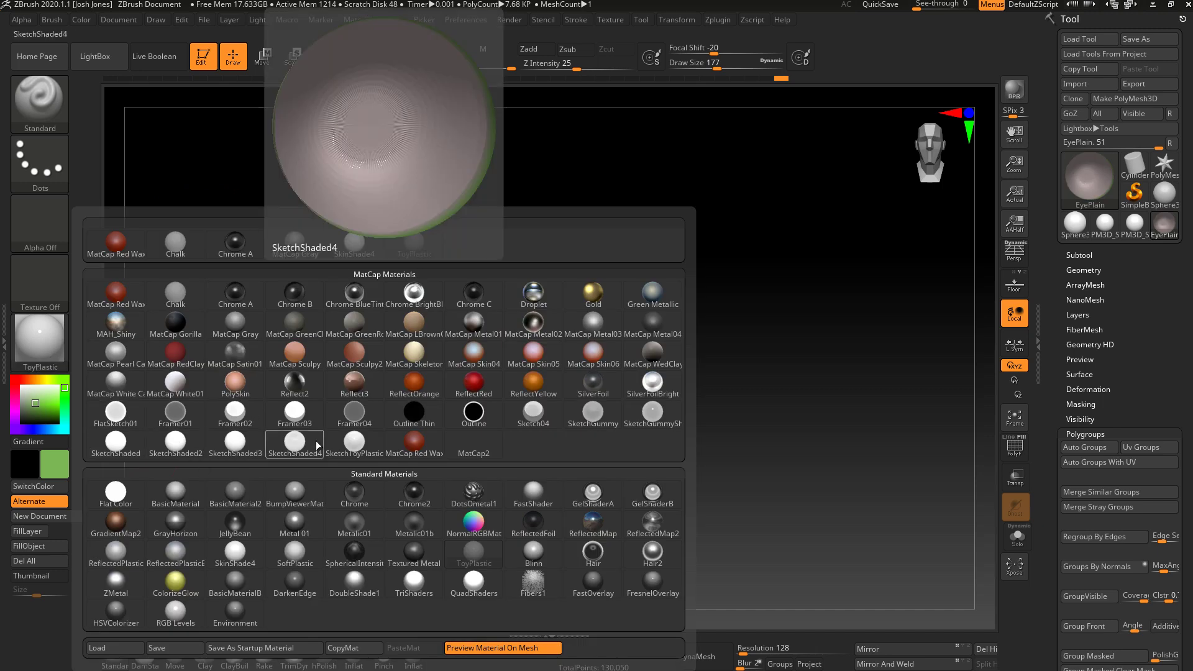
left_click(117, 491)
left_click(35, 484)
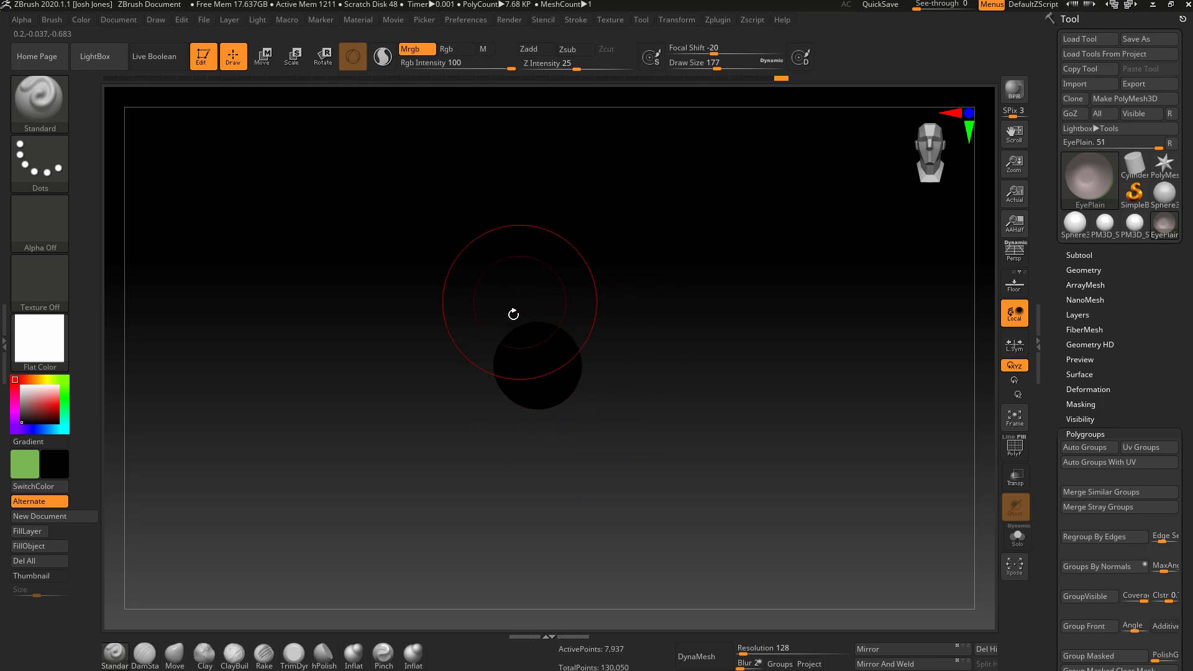
left_click(850, 445, "ctrl+shift")
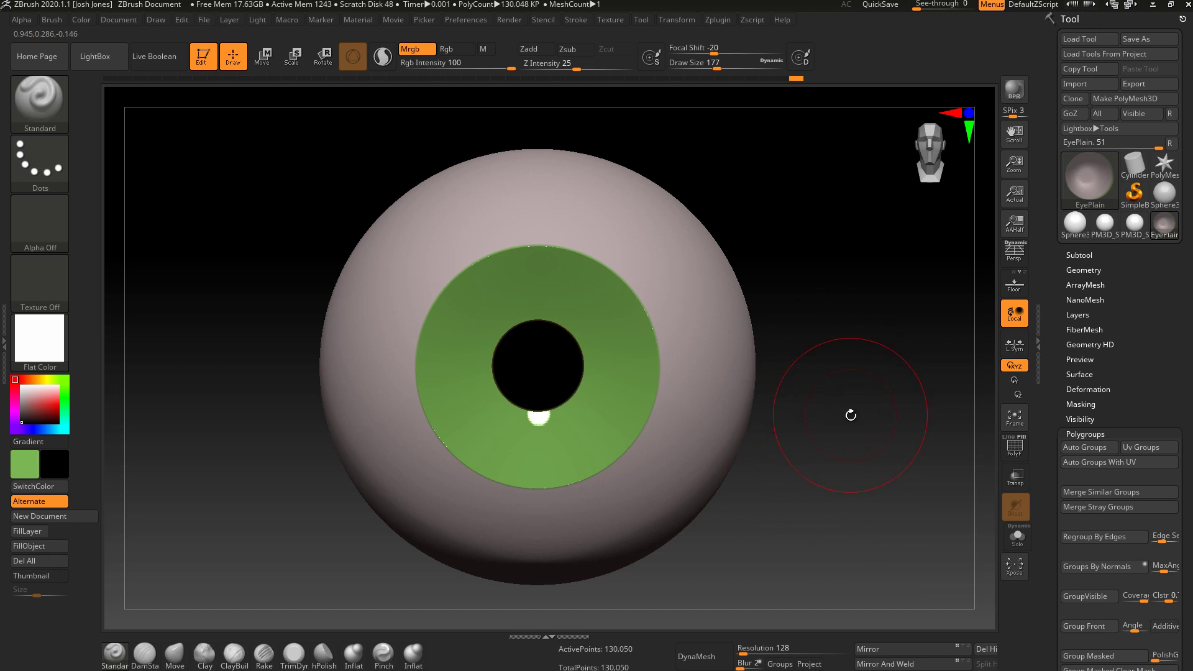
- Clear any remaining mask and inspect the coloured eyeball from different angles and distances
key("ctrl")
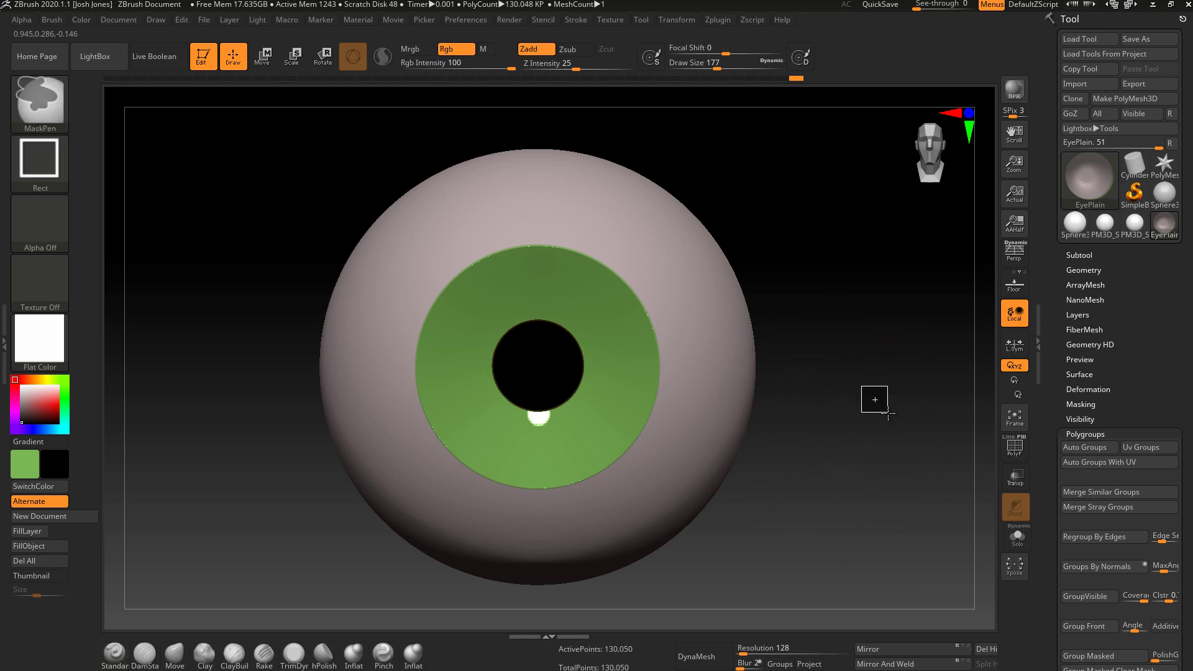
left_click_drag(854, 403, 898, 439, "ctrl")
mouse_move(897, 439)
right_mouse_down("ctrl")
mouse_move(818, 434)
mouse_move(792, 386)
right_mouse_up("ctrl")
left_click_drag(791, 385, 781, 407)
left_click_drag(658, 343, 617, 363)
left_click_drag(736, 374, 759, 402)
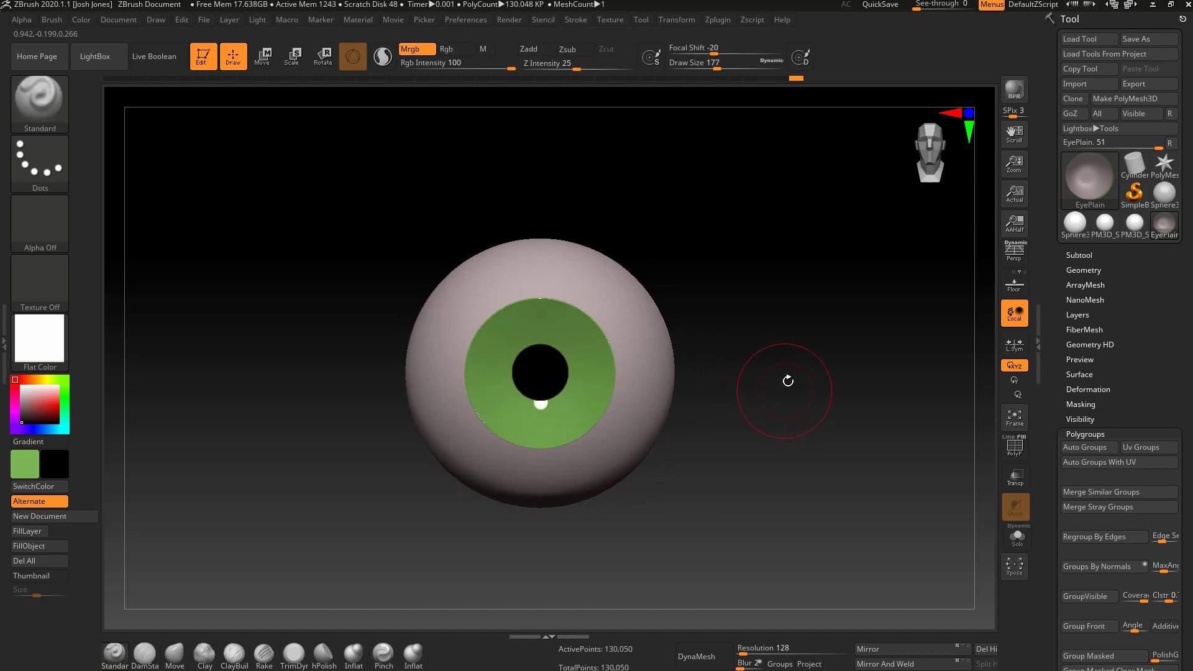